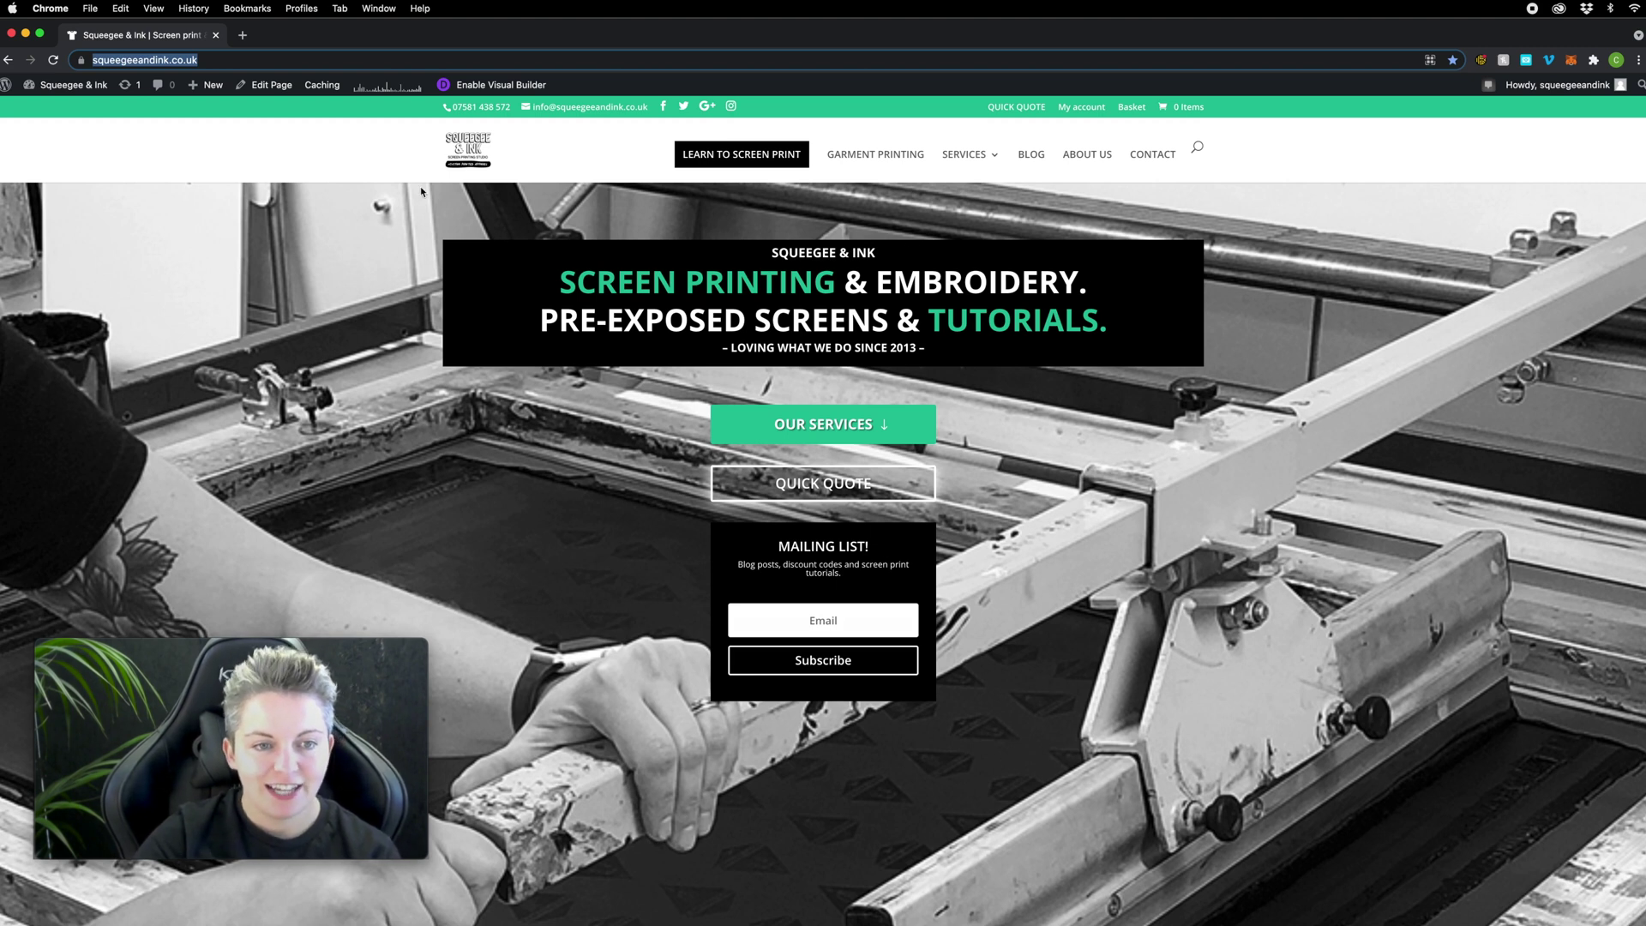
Step: Go from Services to Pre-Exposed Screens, then follow the Free Screen Template link
mouse_move(968, 156)
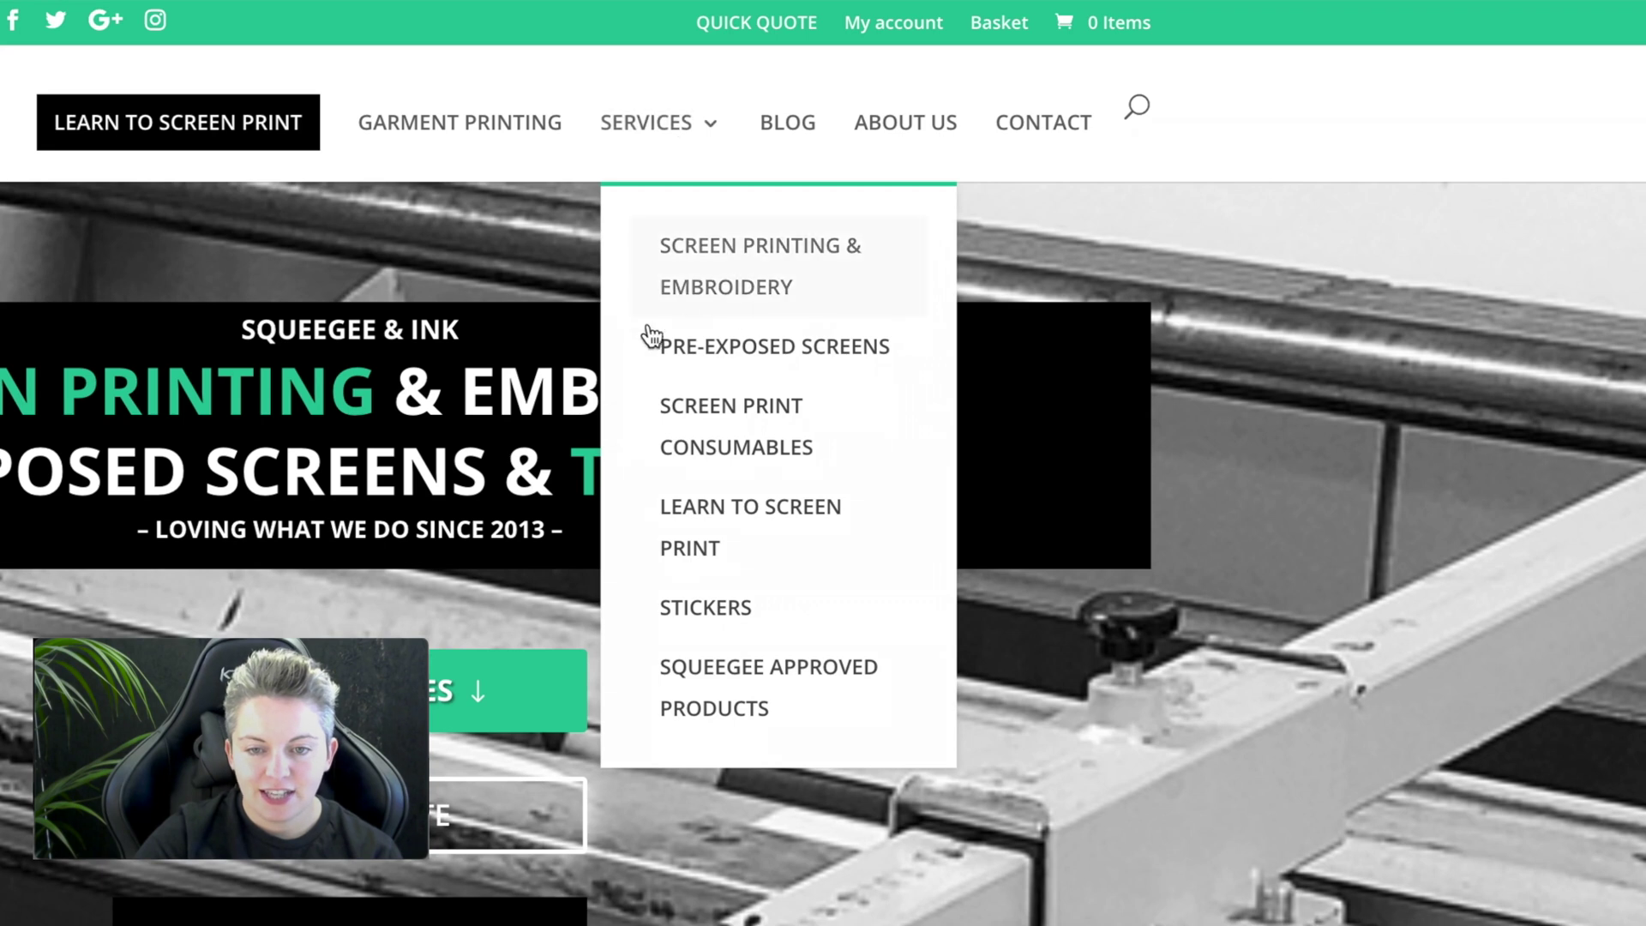
left_click(815, 353)
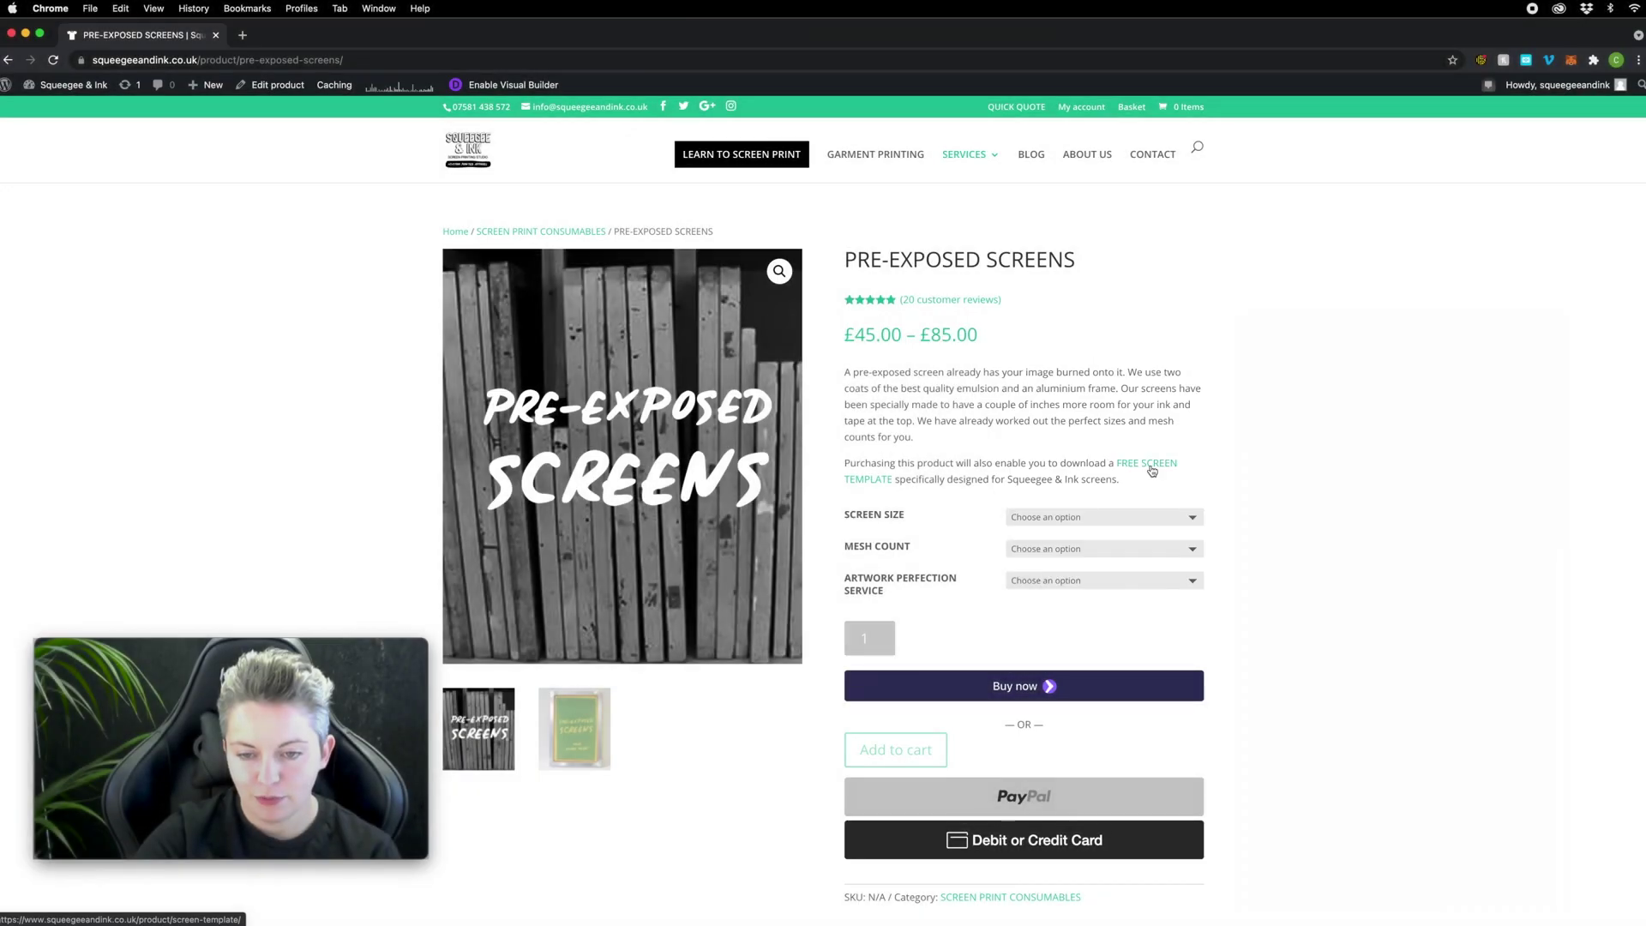
left_click(1152, 471)
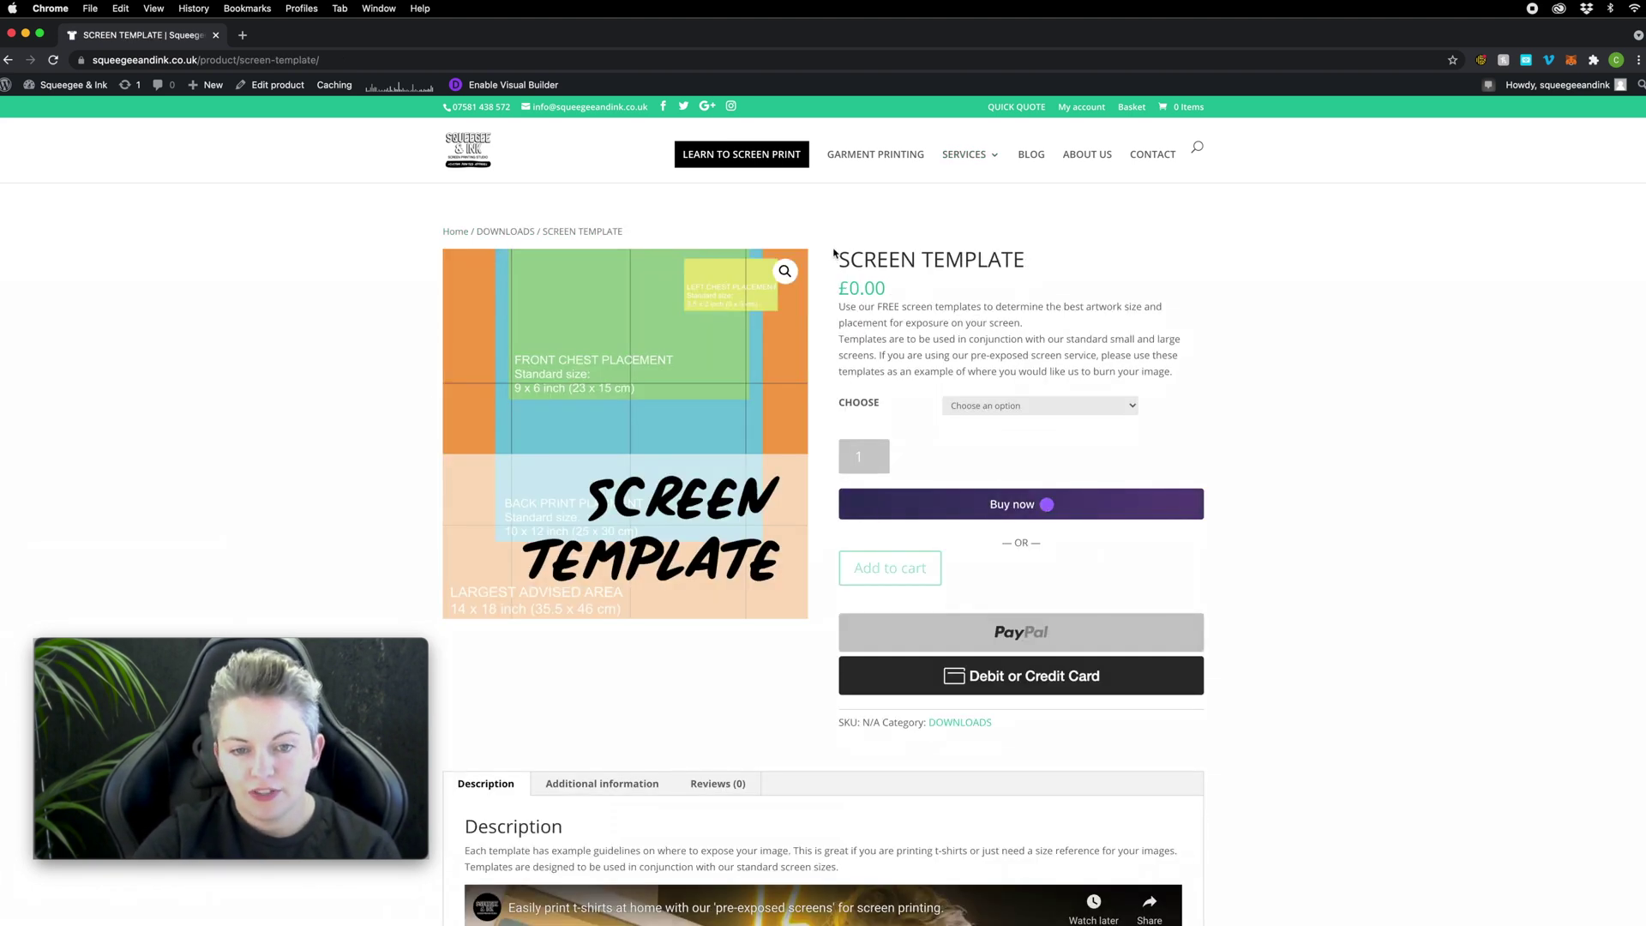
Step: Choose the Large Screen Template option, add it to the cart and view the basket
left_click(1031, 409)
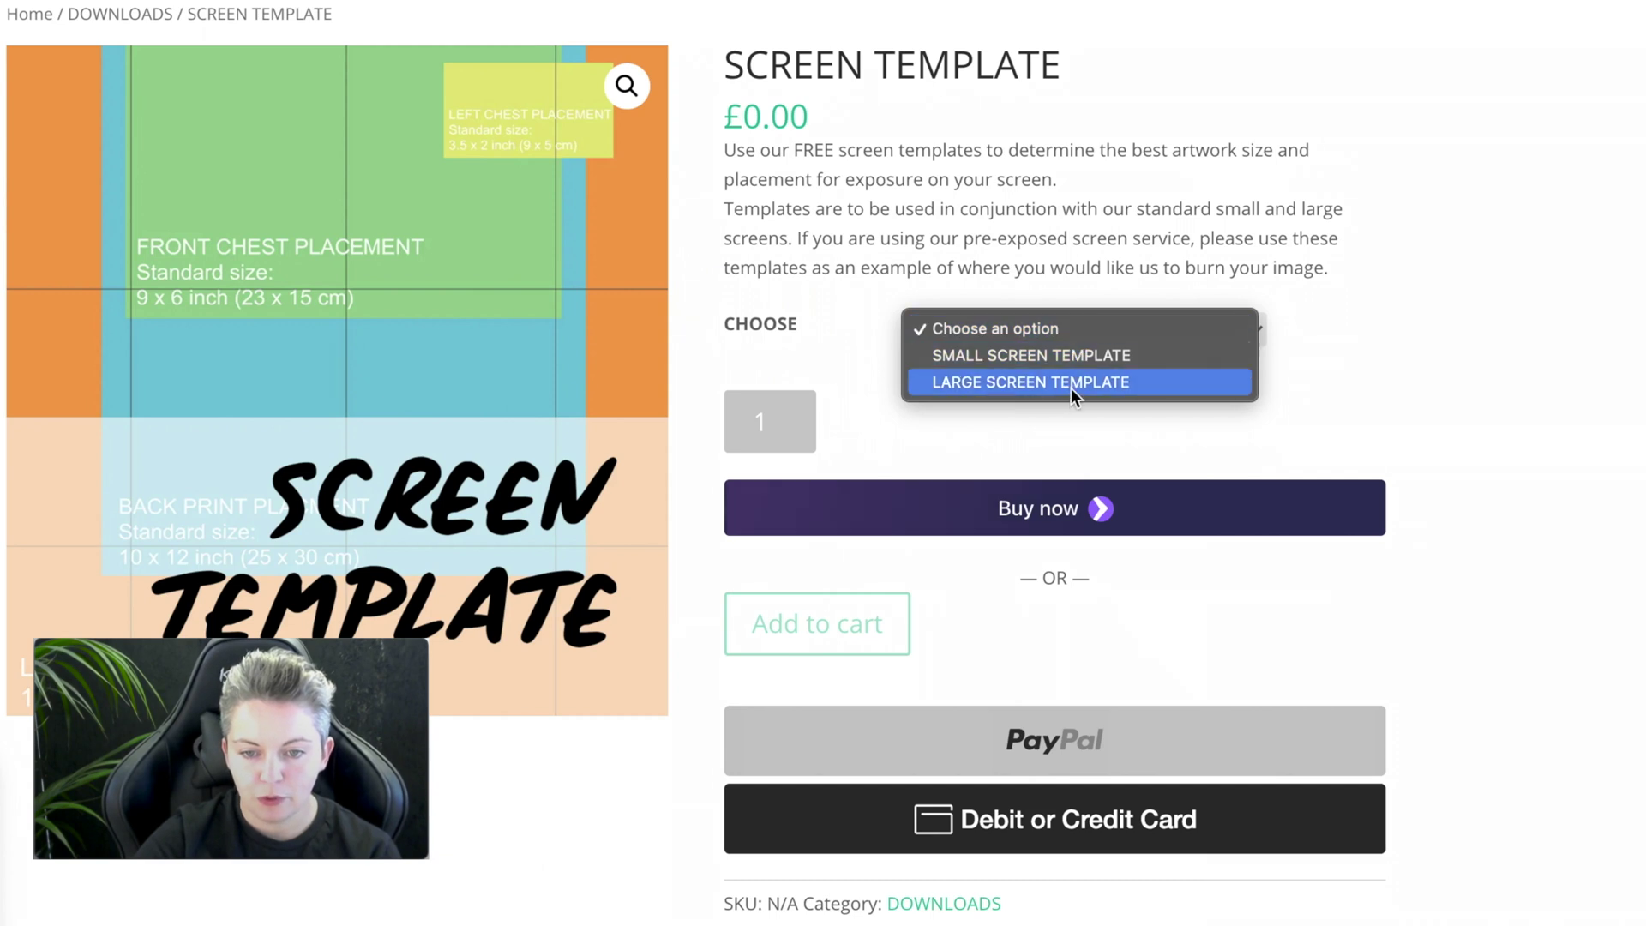
left_click(962, 379)
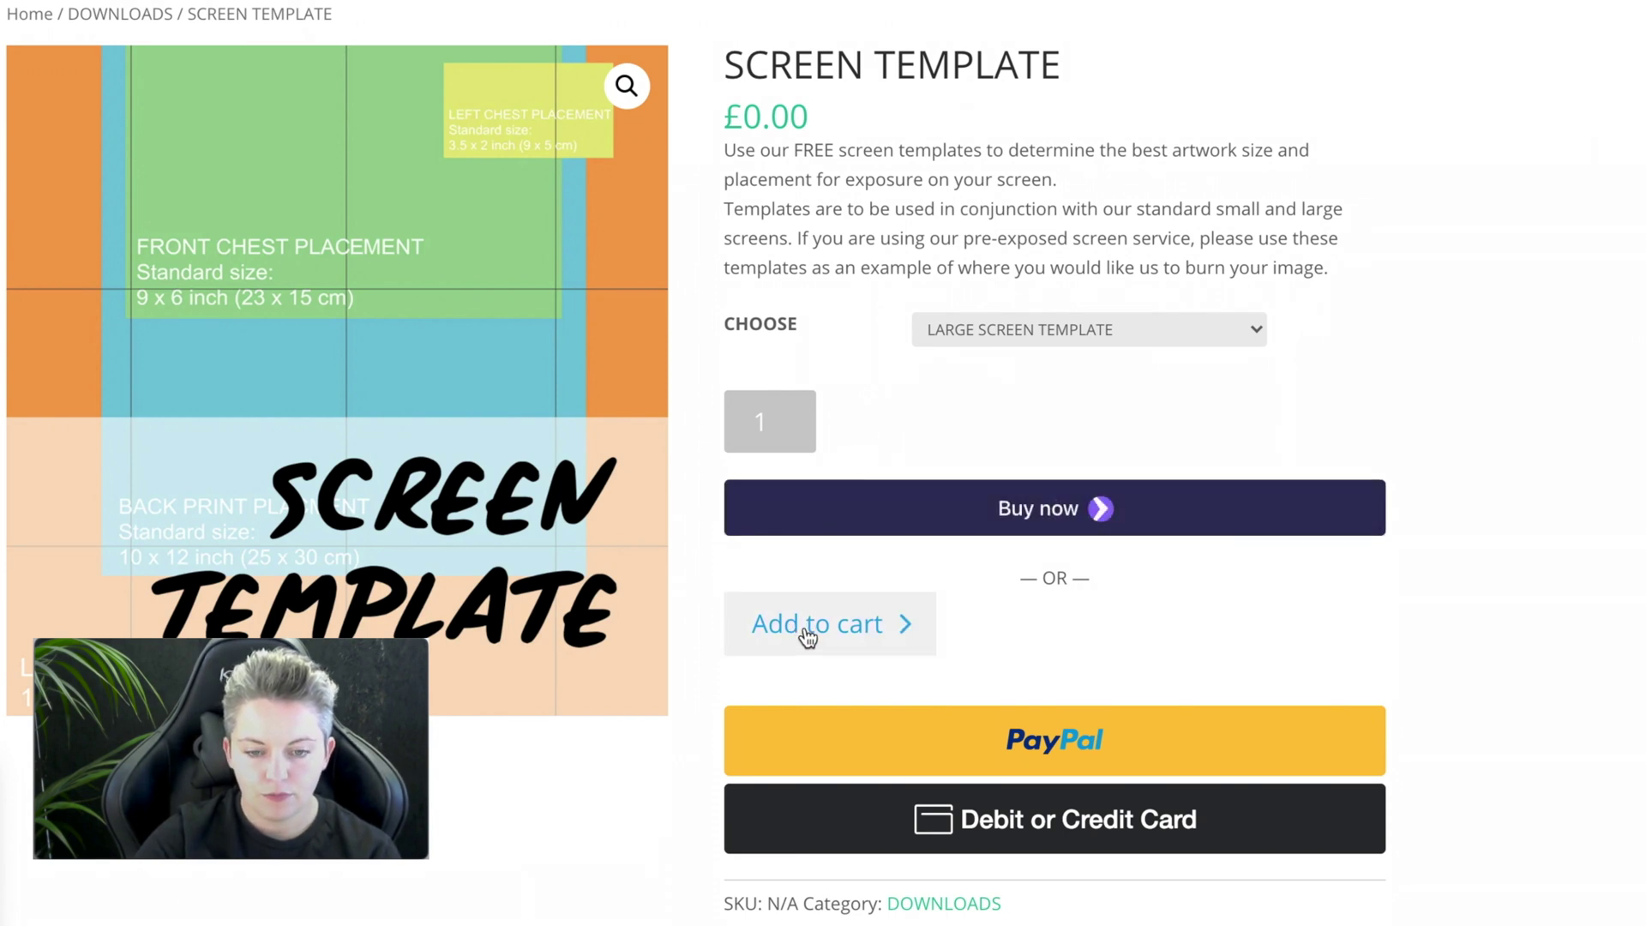
left_click(806, 634)
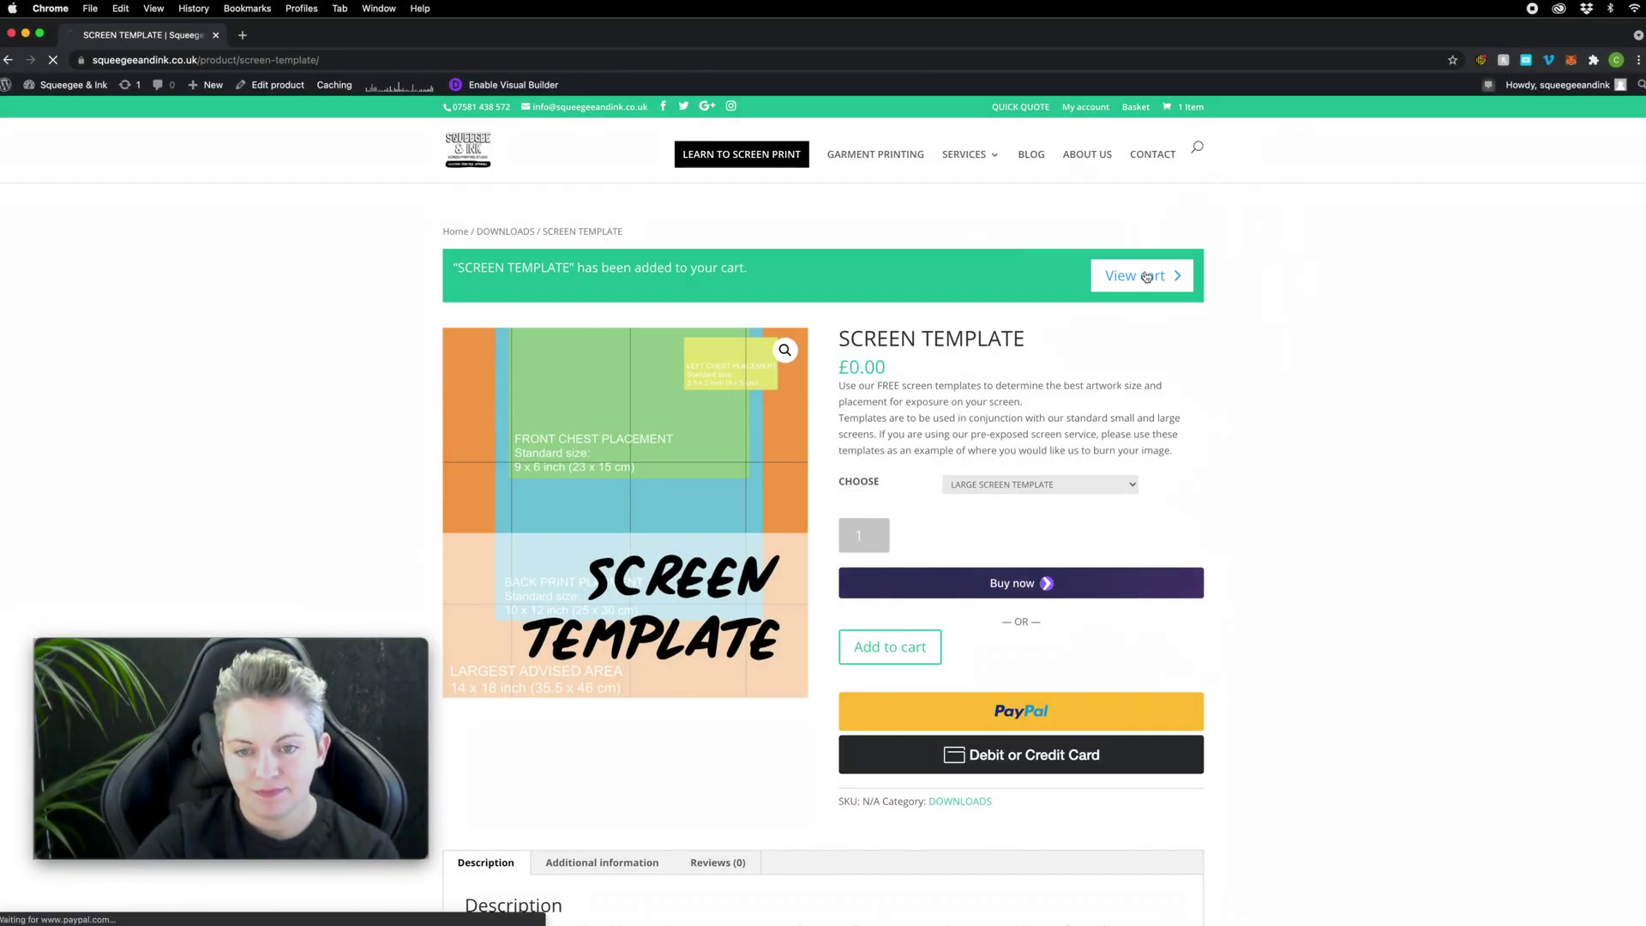
left_click(1146, 276)
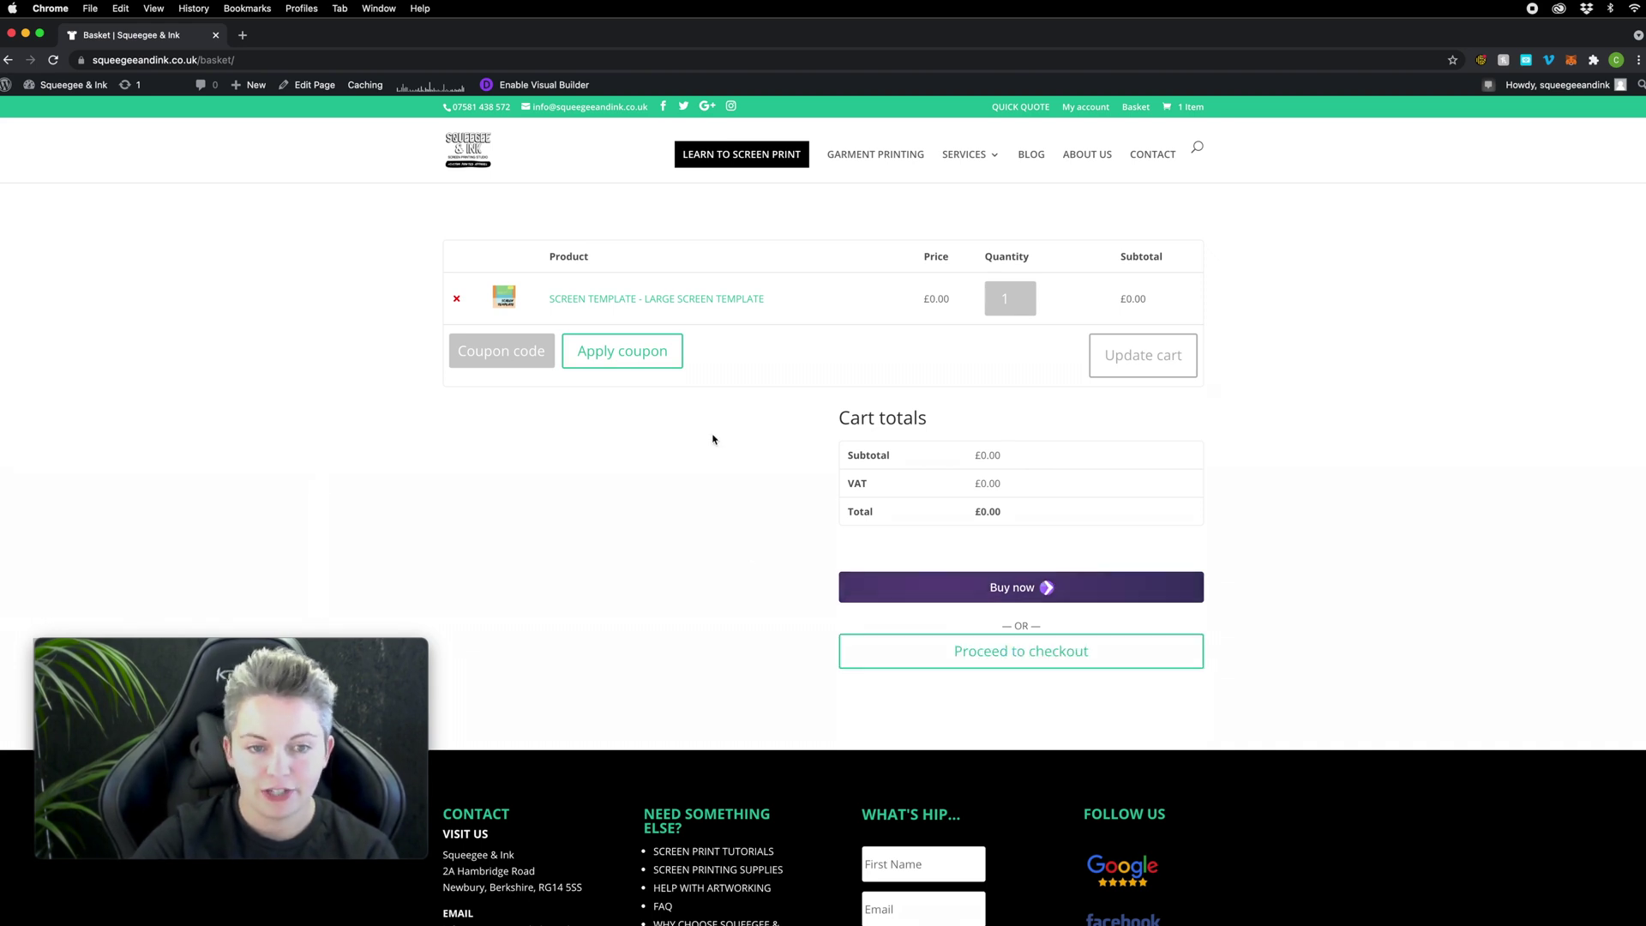
Step: Check out and place the £0.00 order for the Large Screen Template
left_click(1025, 656)
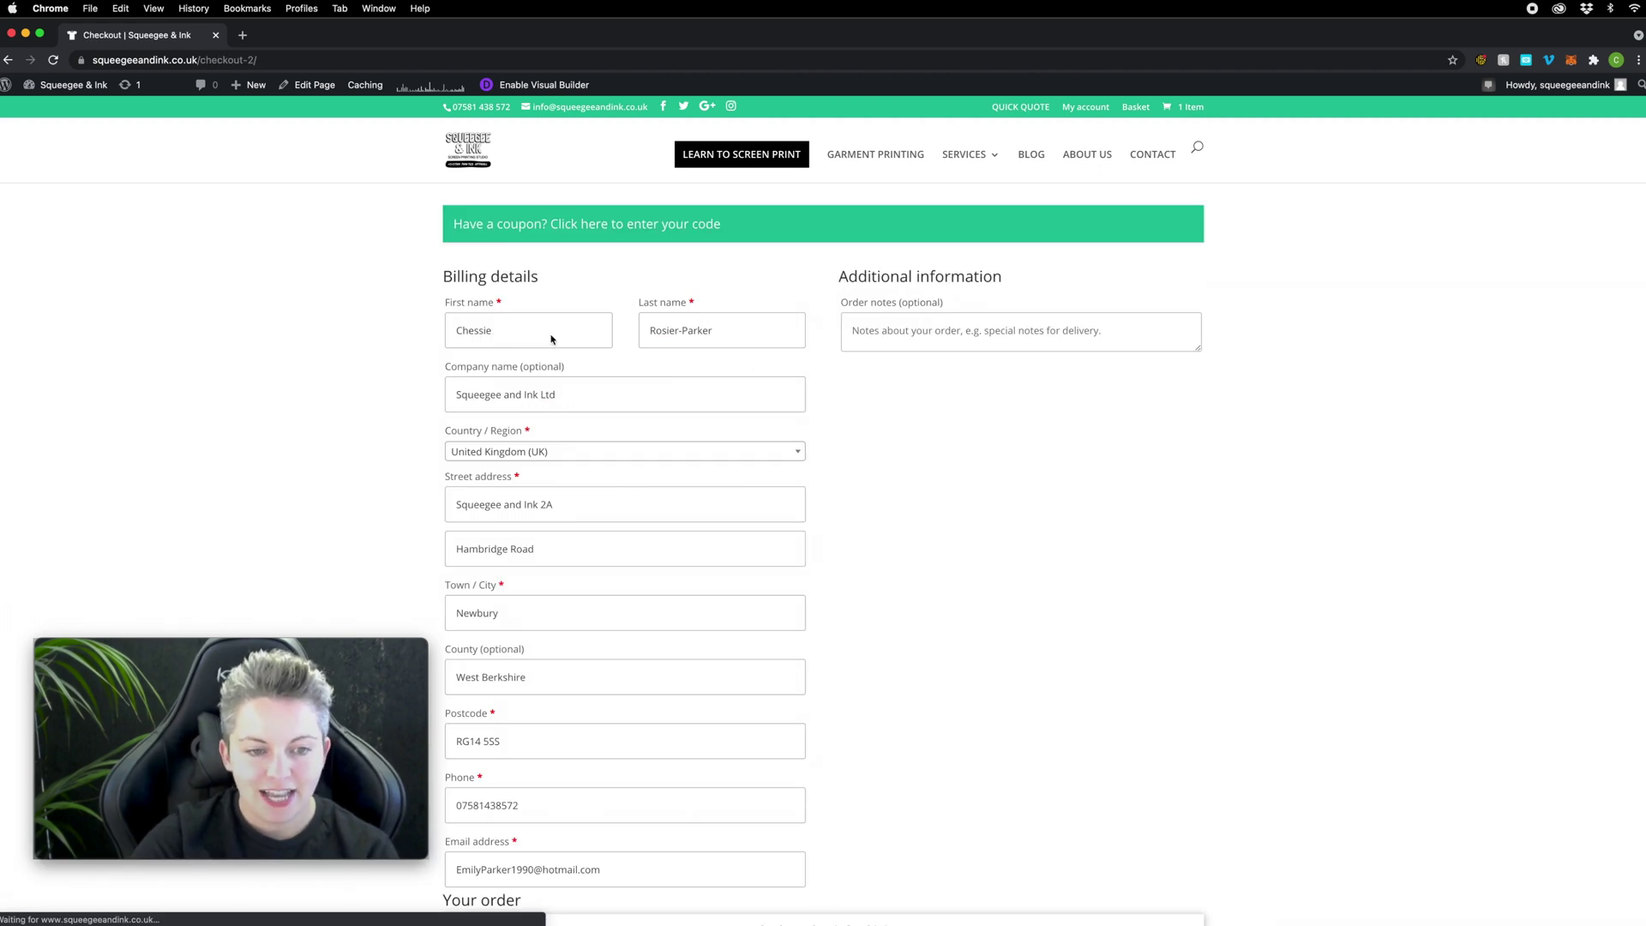
scroll(839, 585, "down", 6)
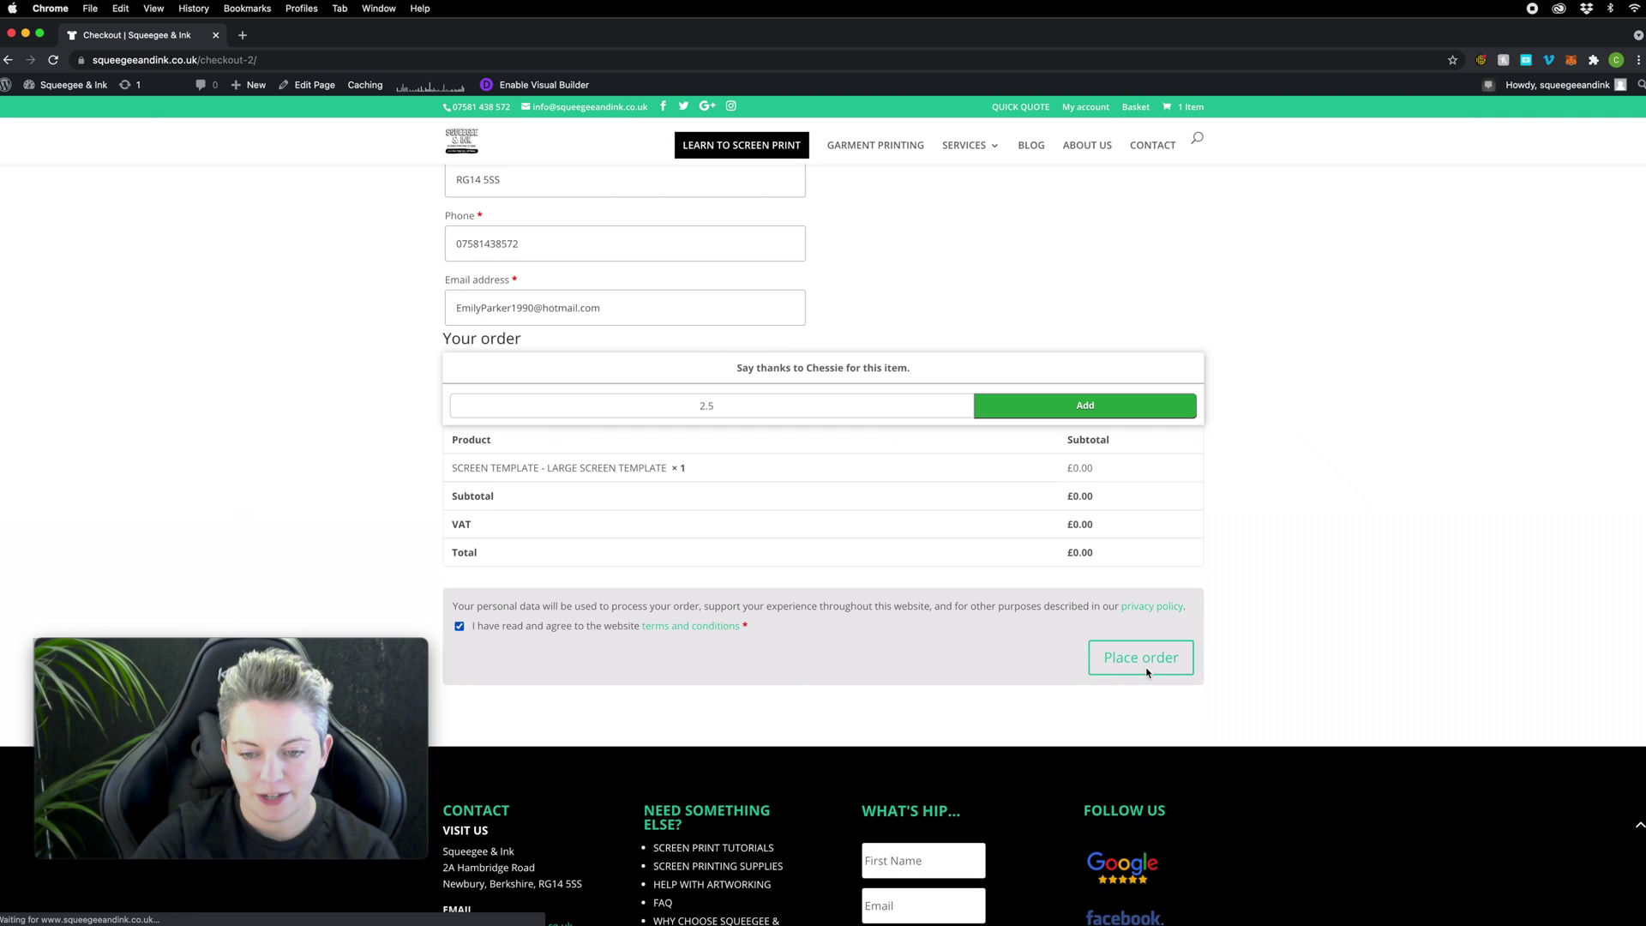
left_click(1126, 658)
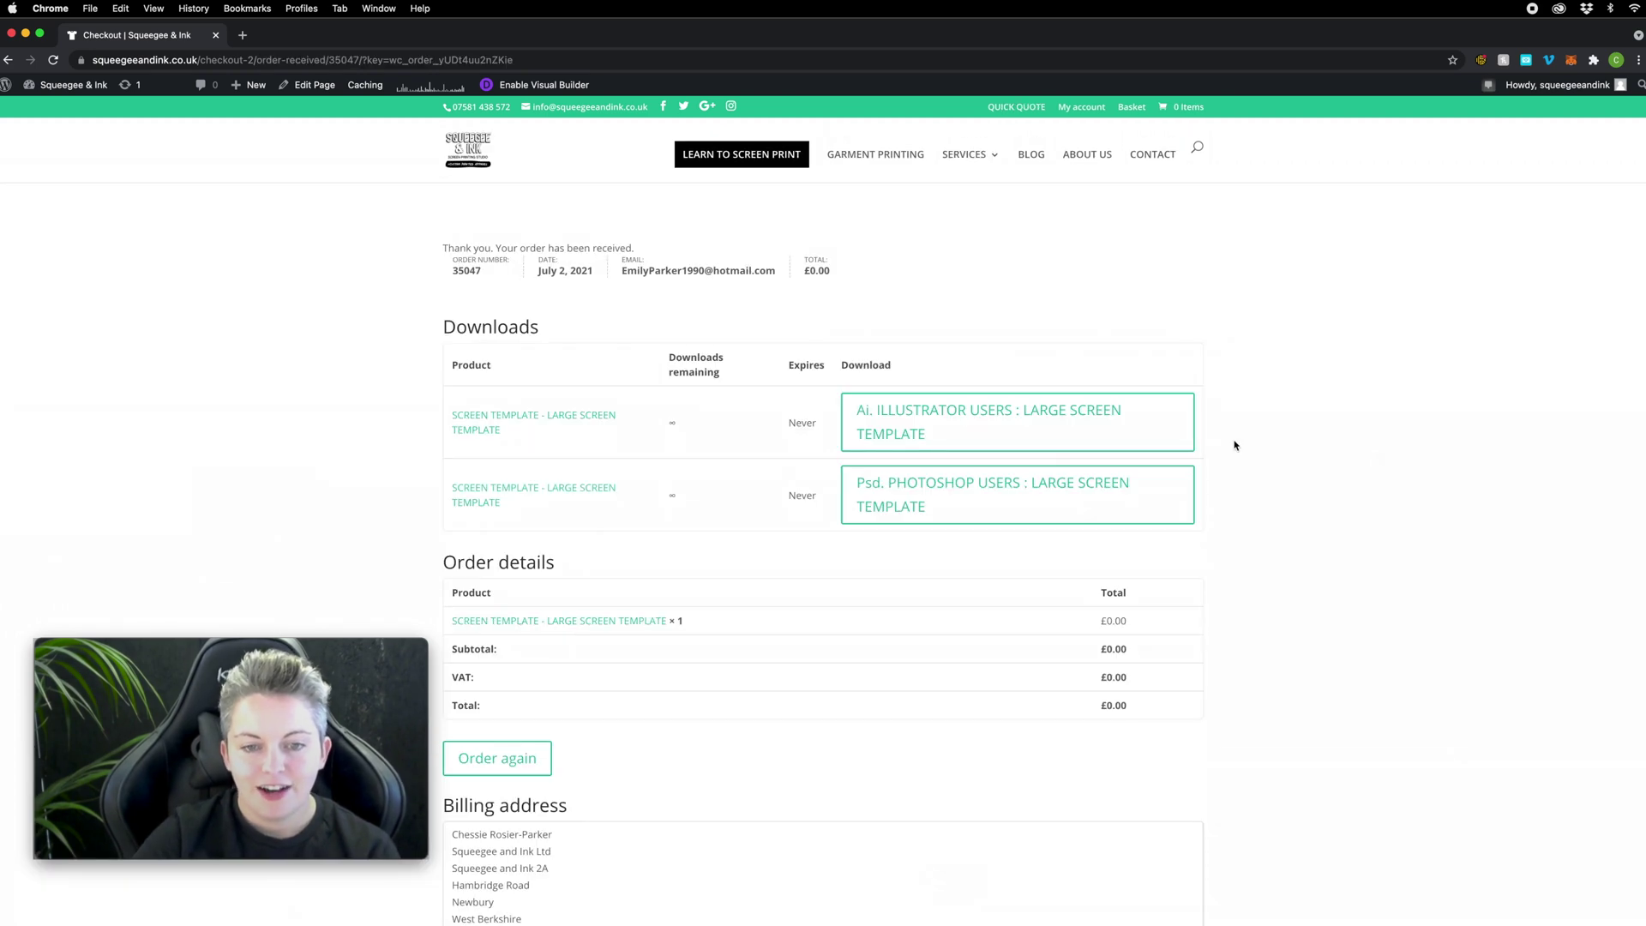
Step: Download the Photoshop and Illustrator large screen template files, then switch to Illustrator
left_click(971, 487)
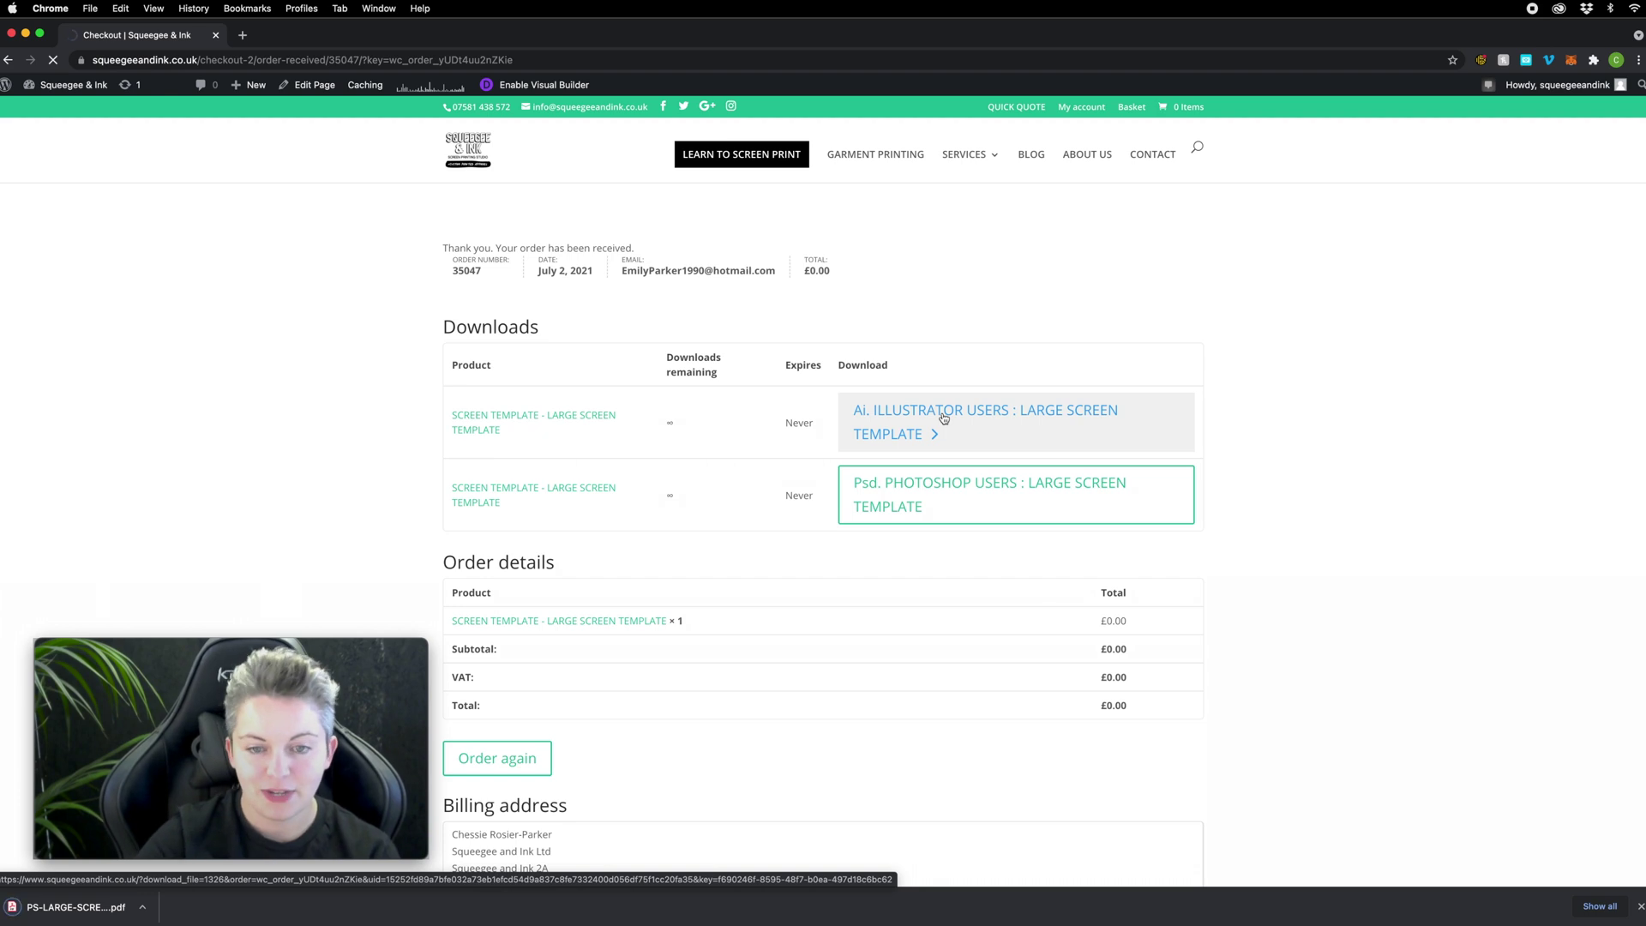
left_click(944, 418)
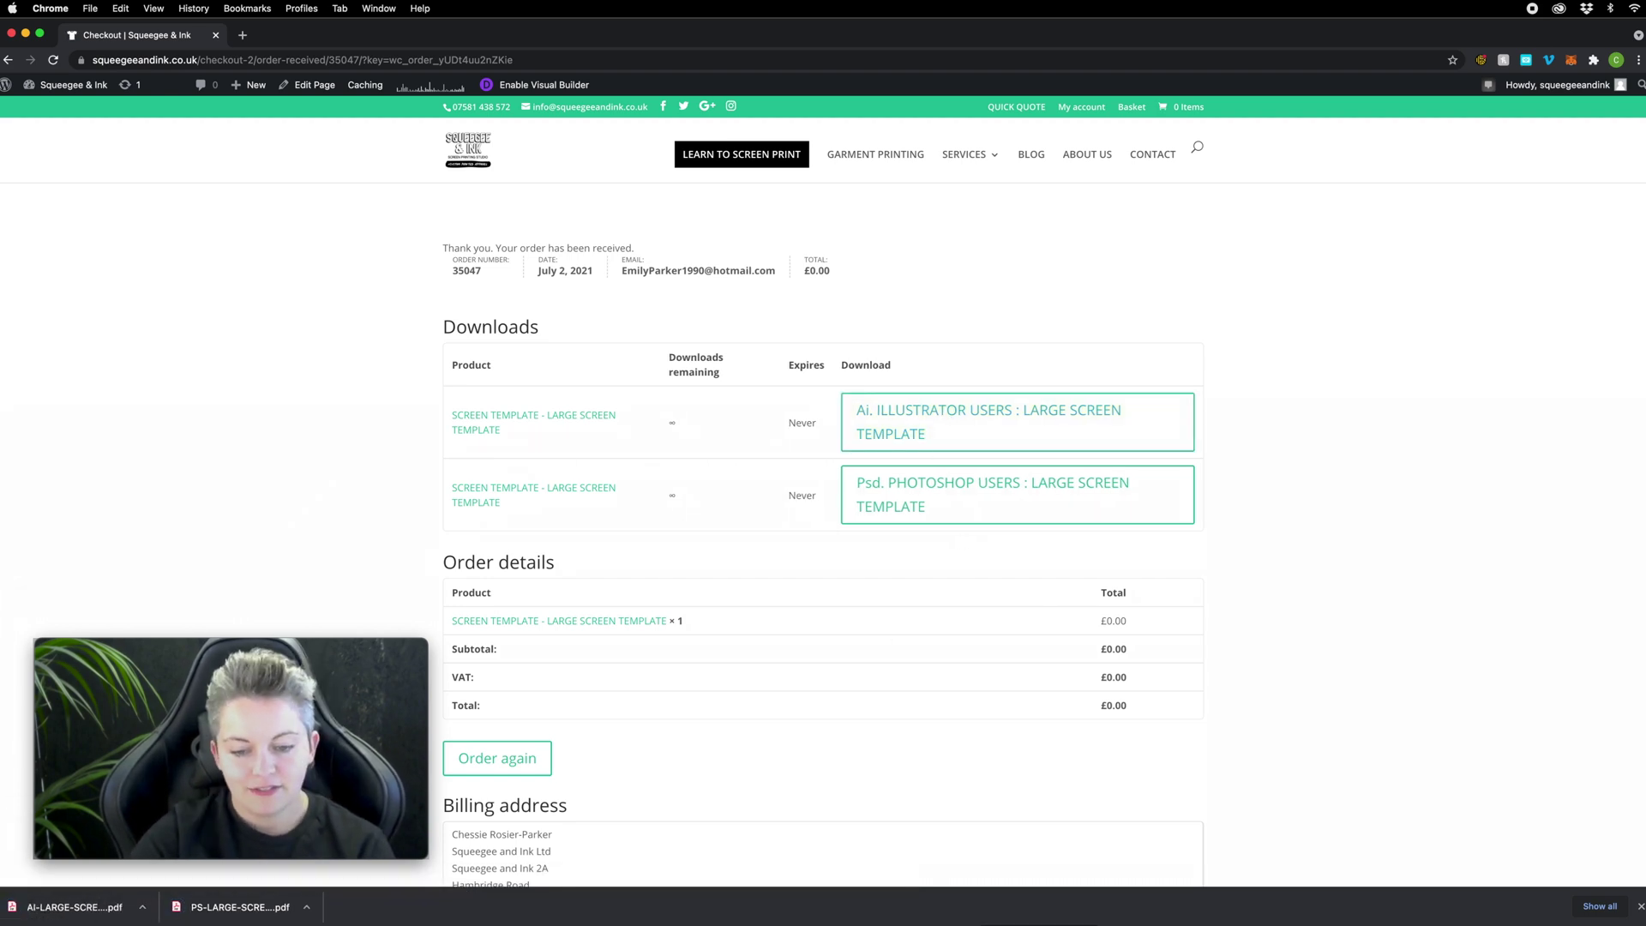
key("super+Tab")
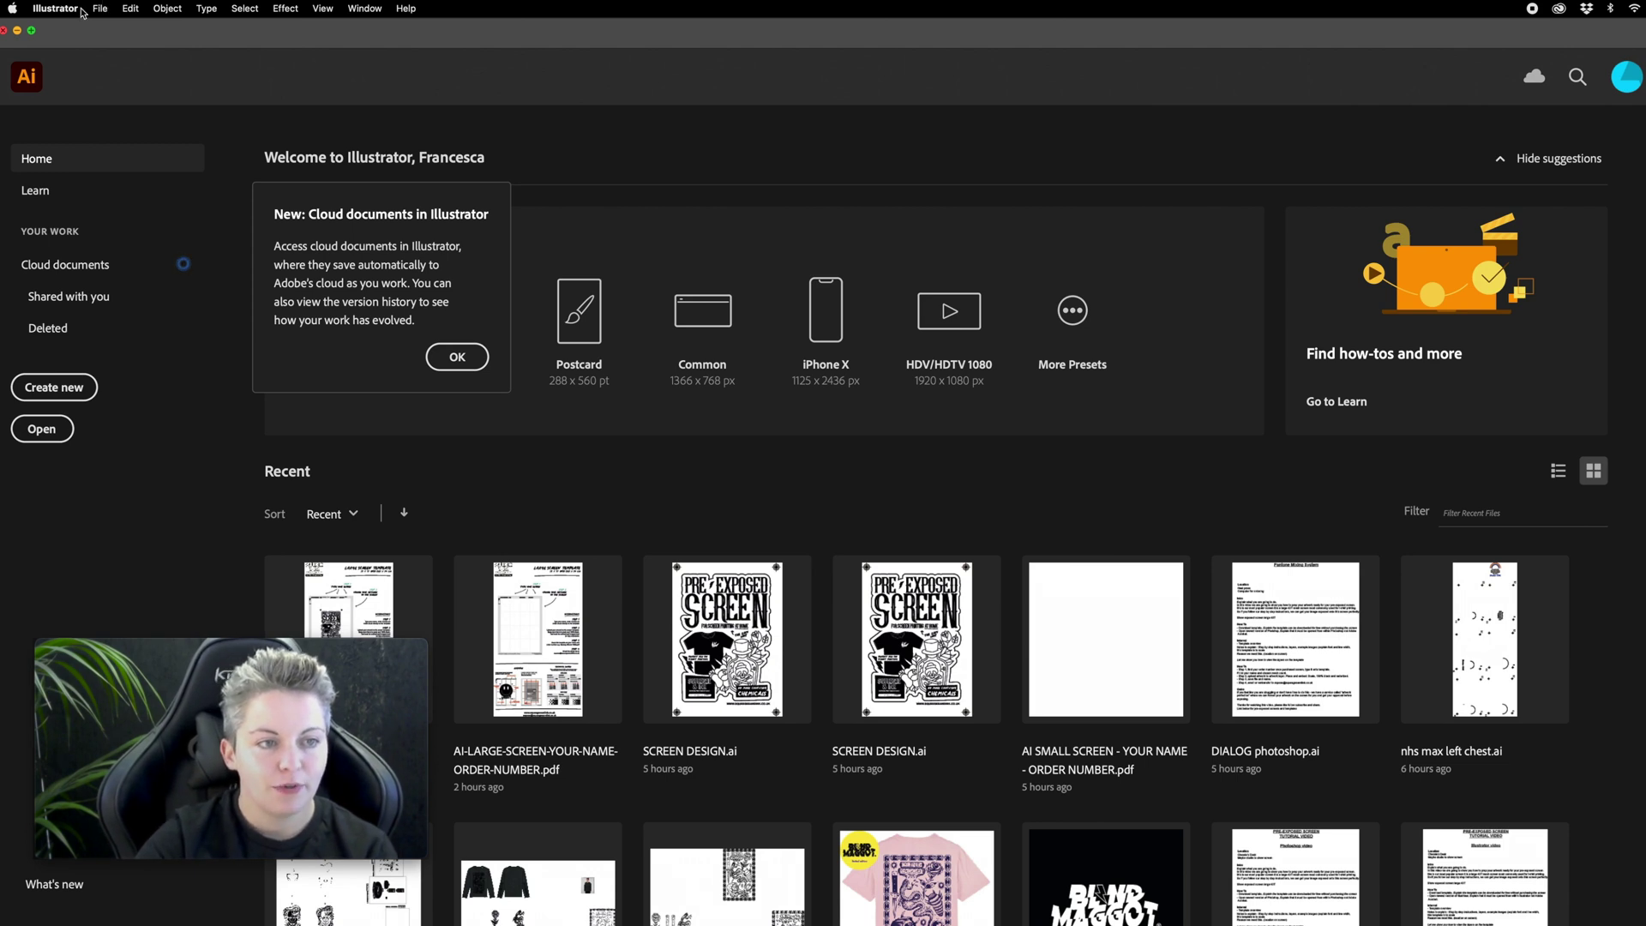
Step: Open AI-LARGE-SCREEN-YOUR-NAME-ORDER-NUMBER (1).pdf from the Downloads folder
left_click(101, 9)
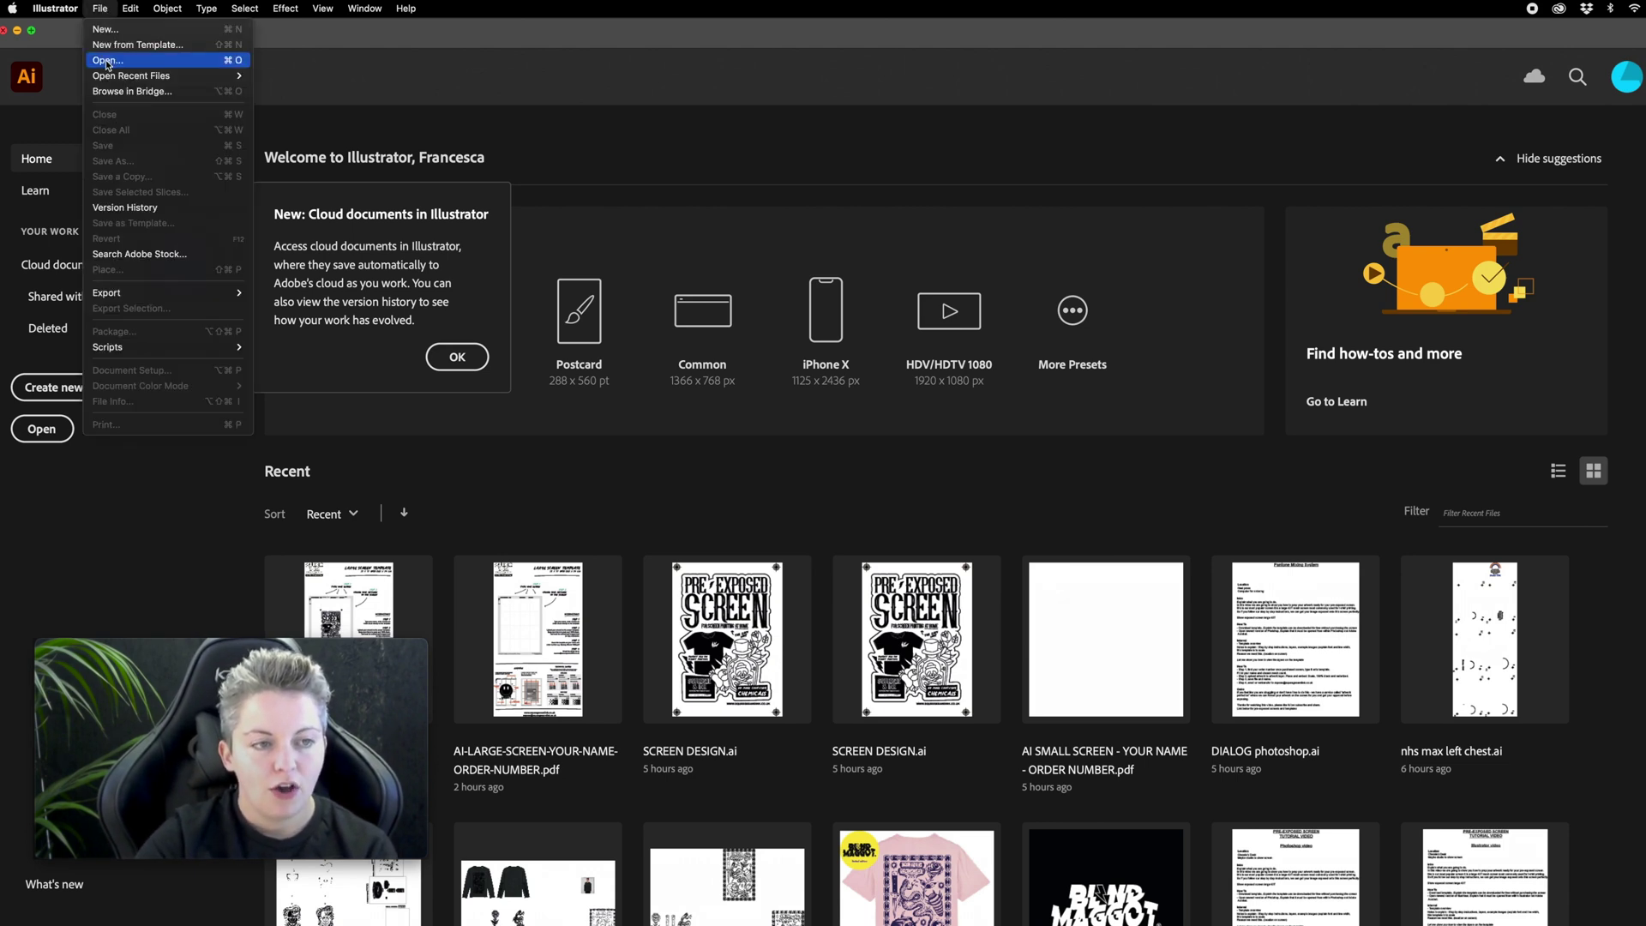
left_click(120, 59)
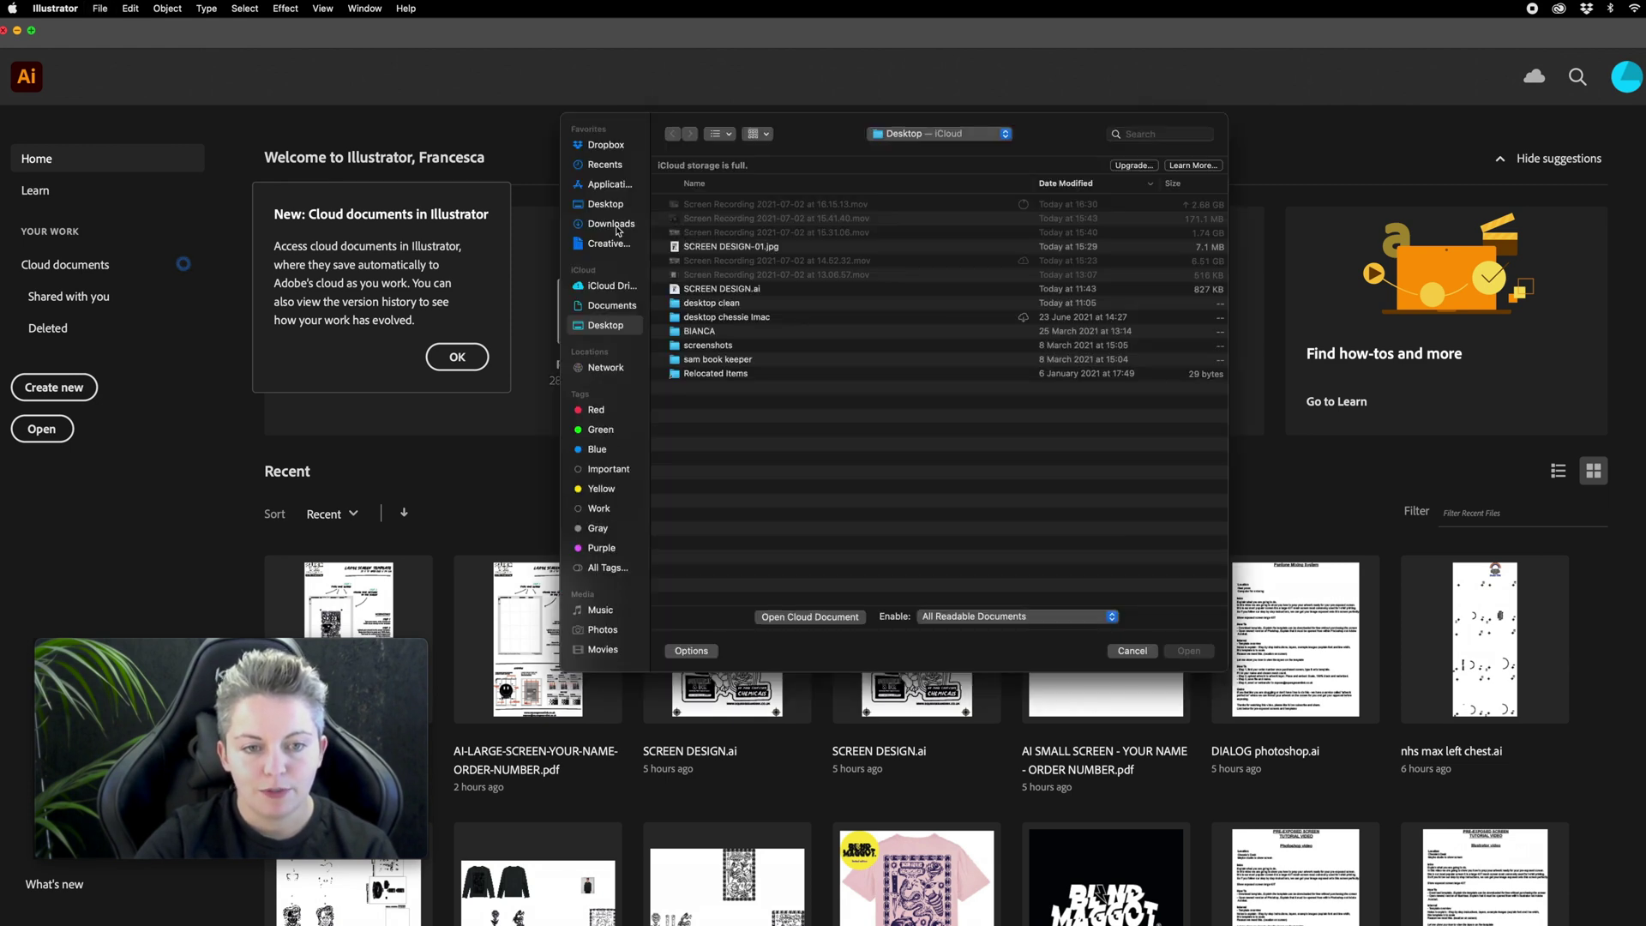
left_click(615, 227)
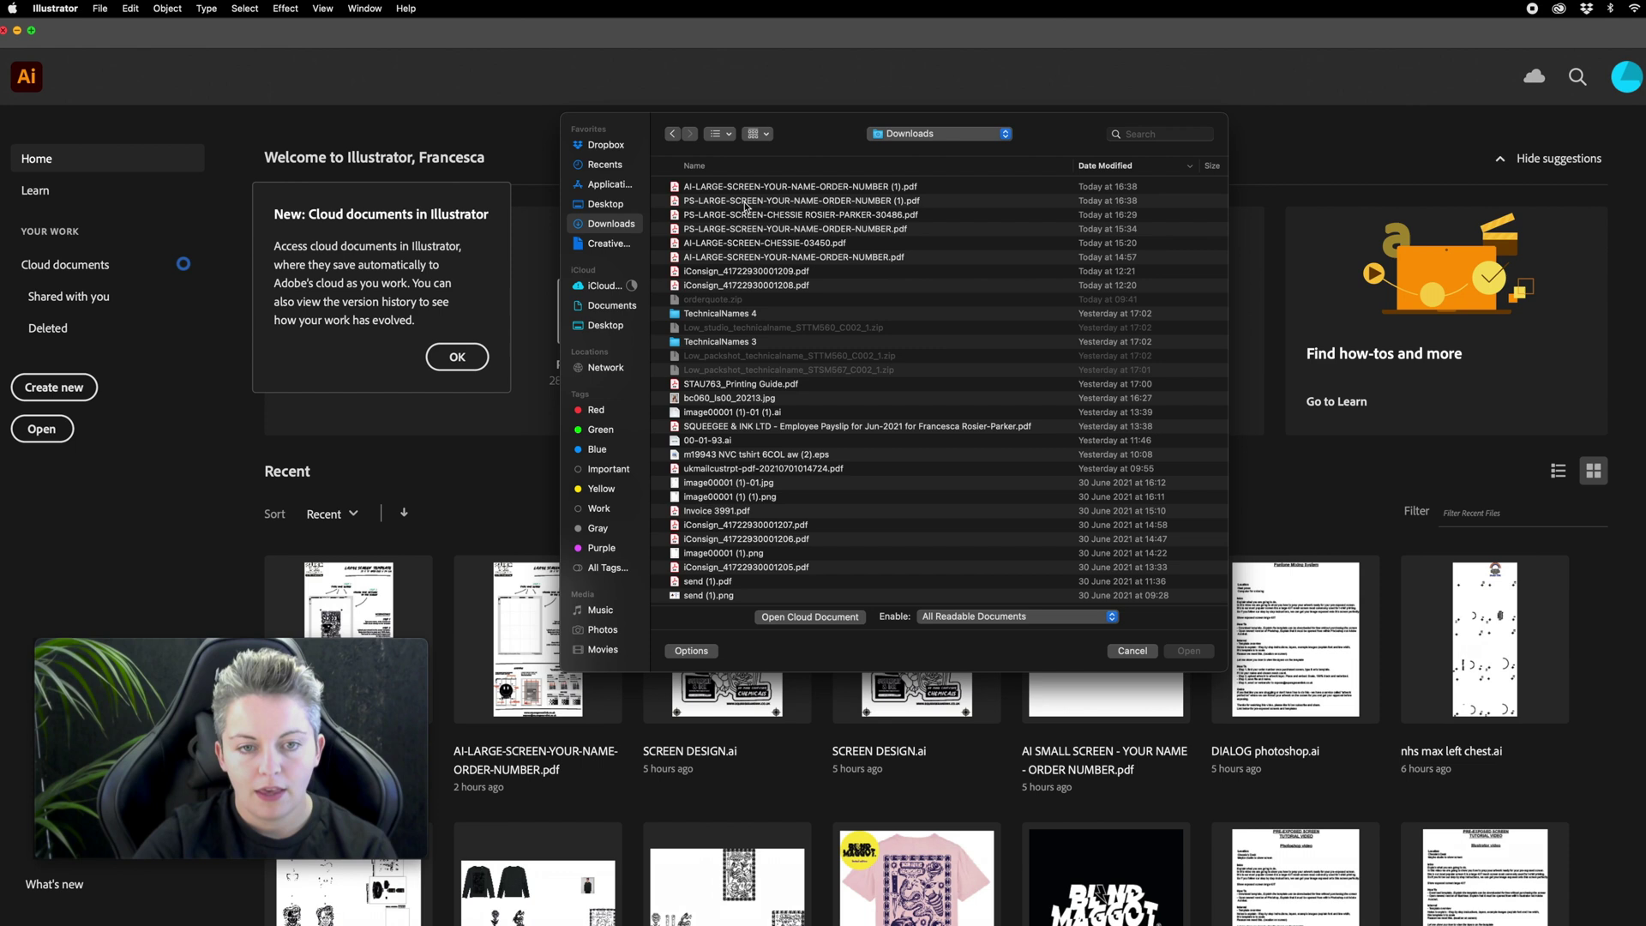
double_click(813, 187)
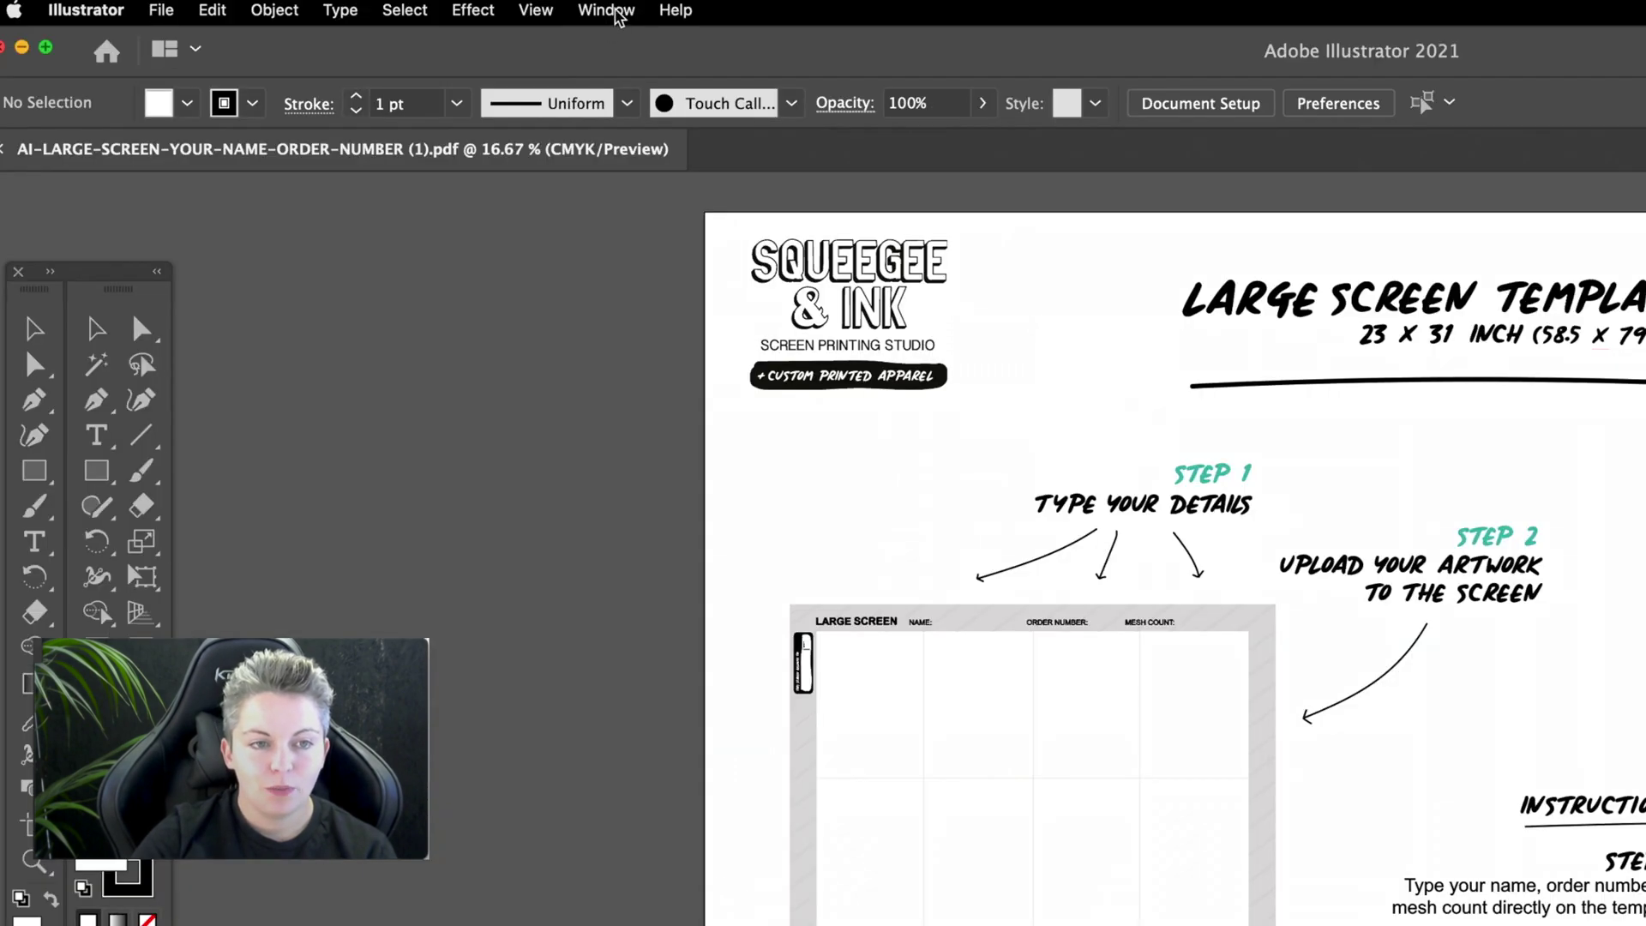
left_click(607, 11)
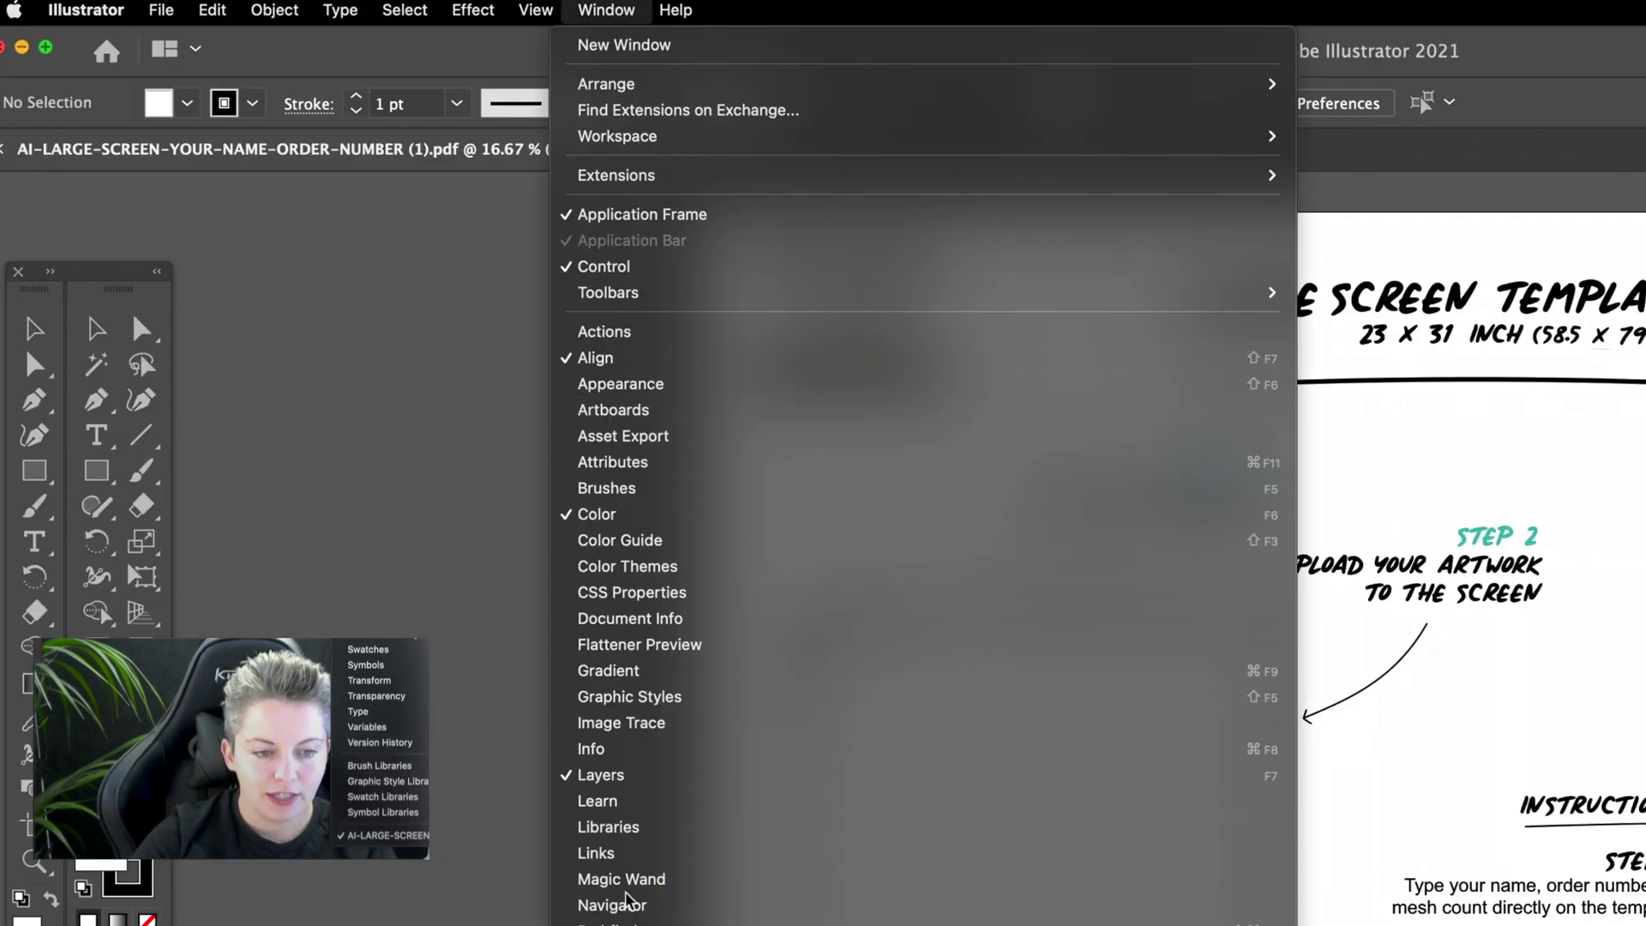
left_click(621, 794)
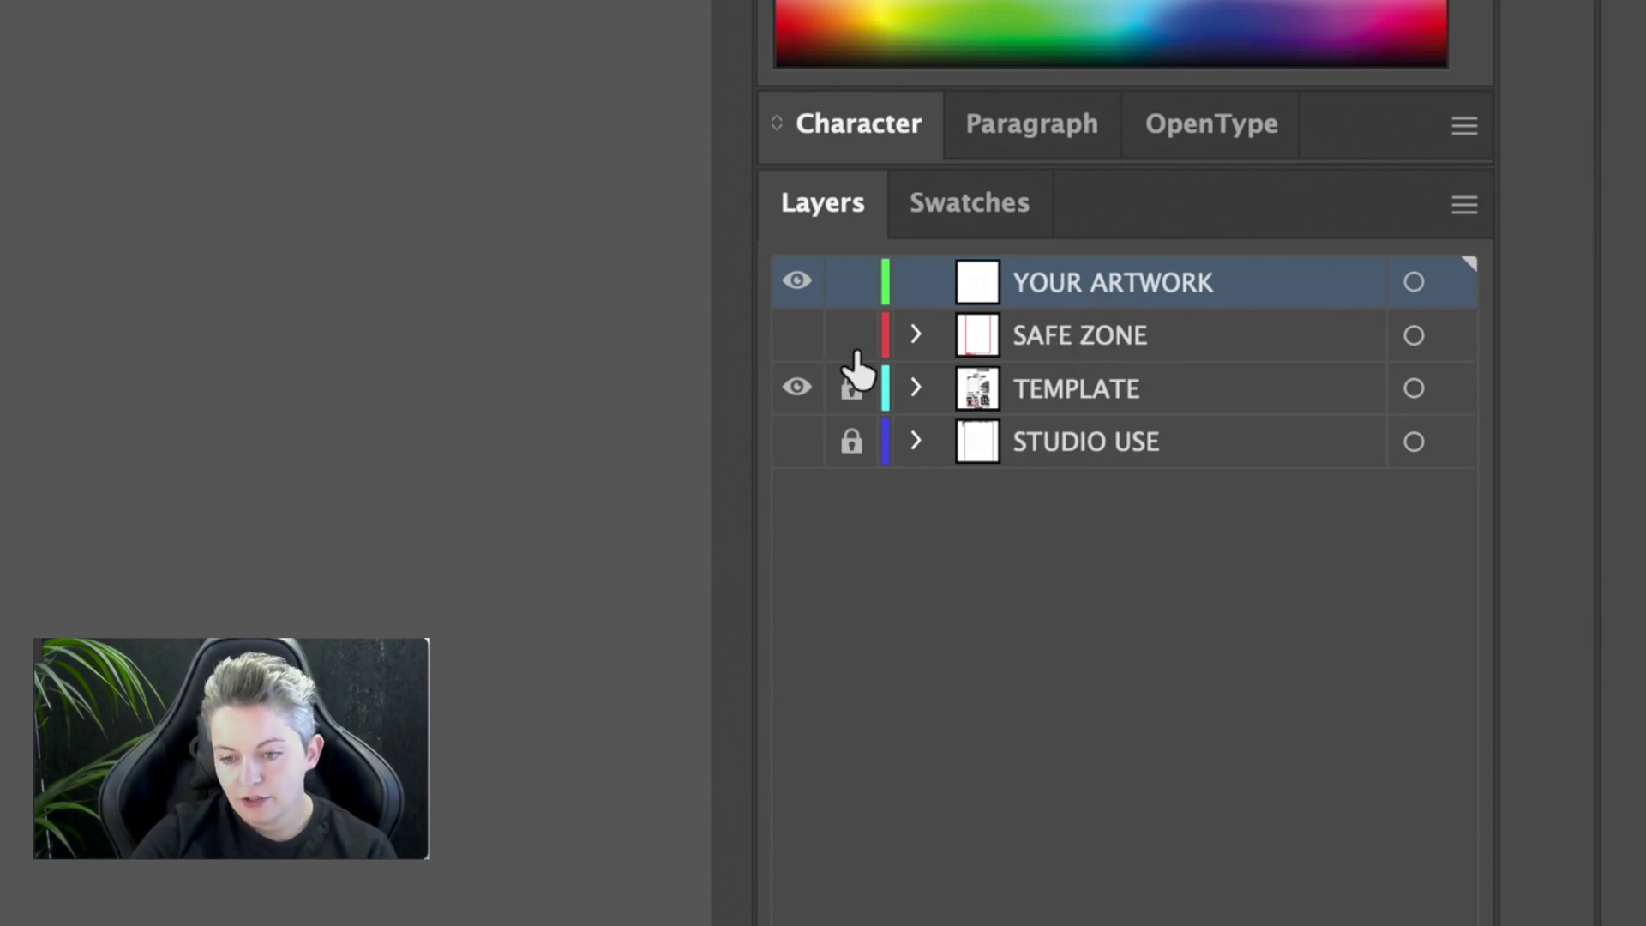
left_click(797, 336)
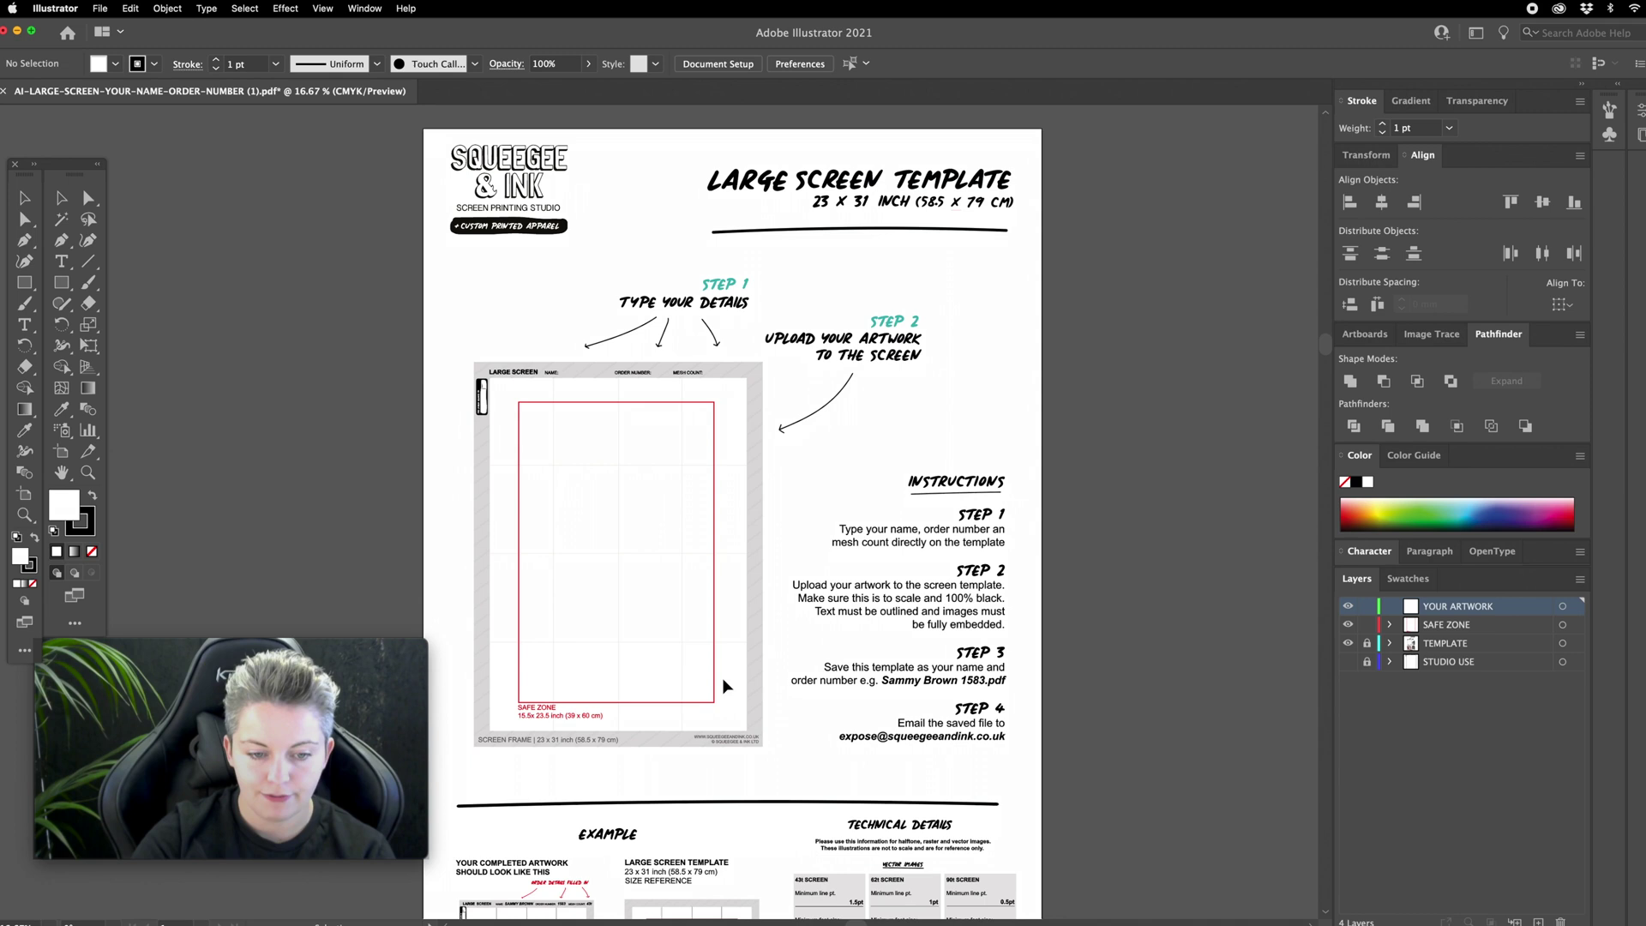
key("super+plus")
scroll(514, 636, "left", 2)
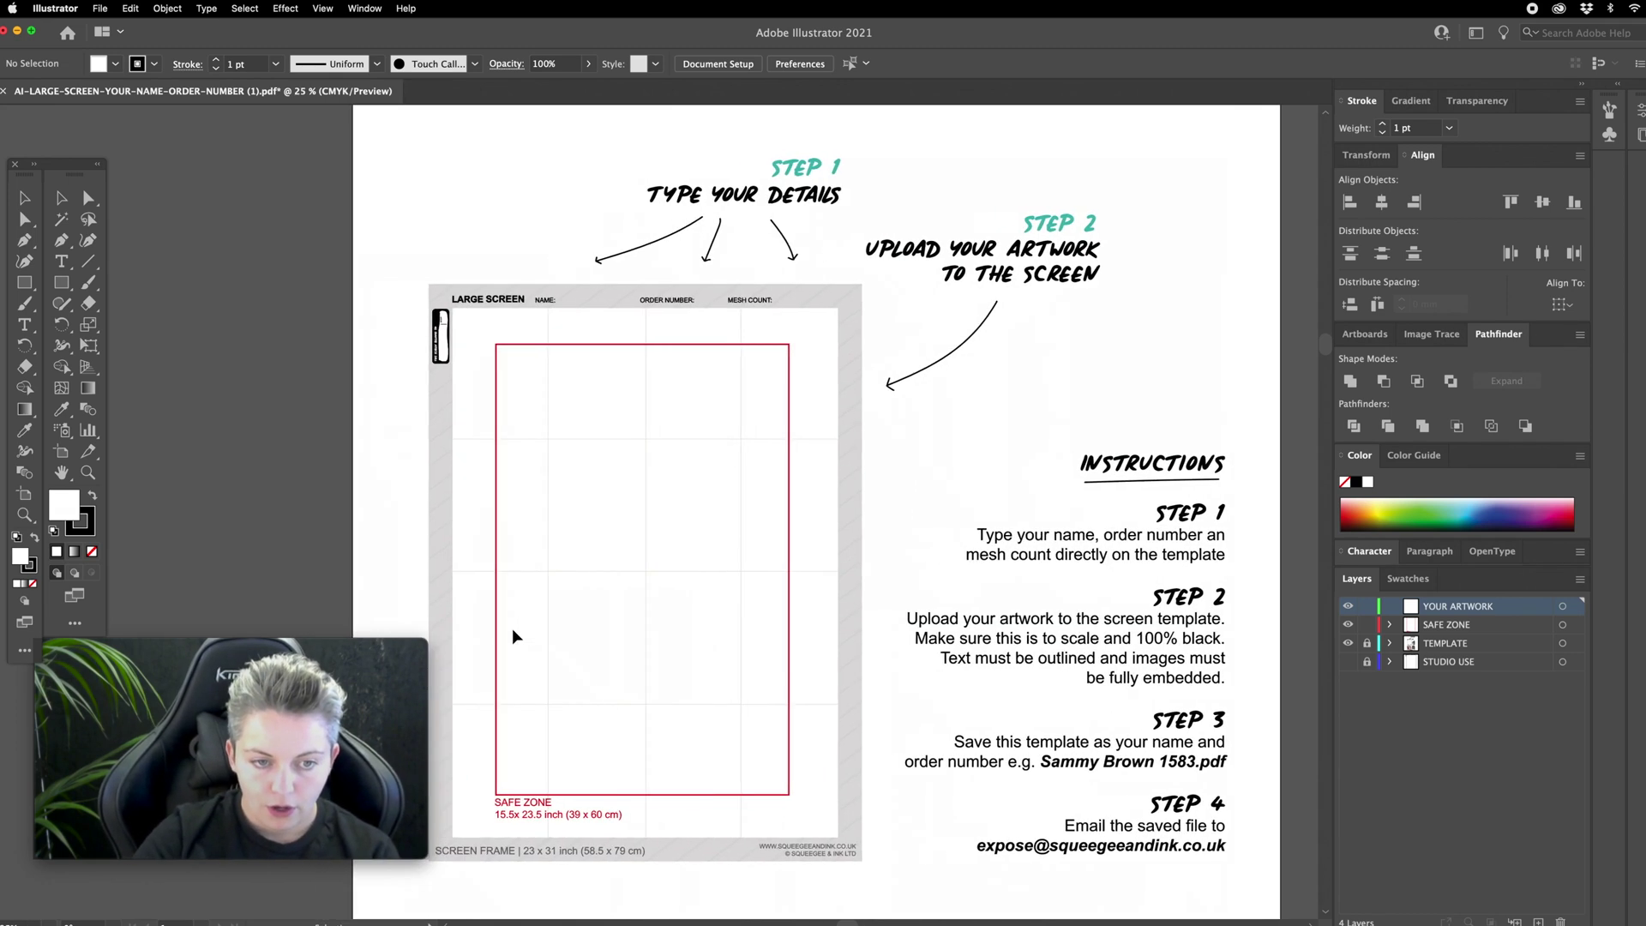
scroll(514, 634, "left", 3)
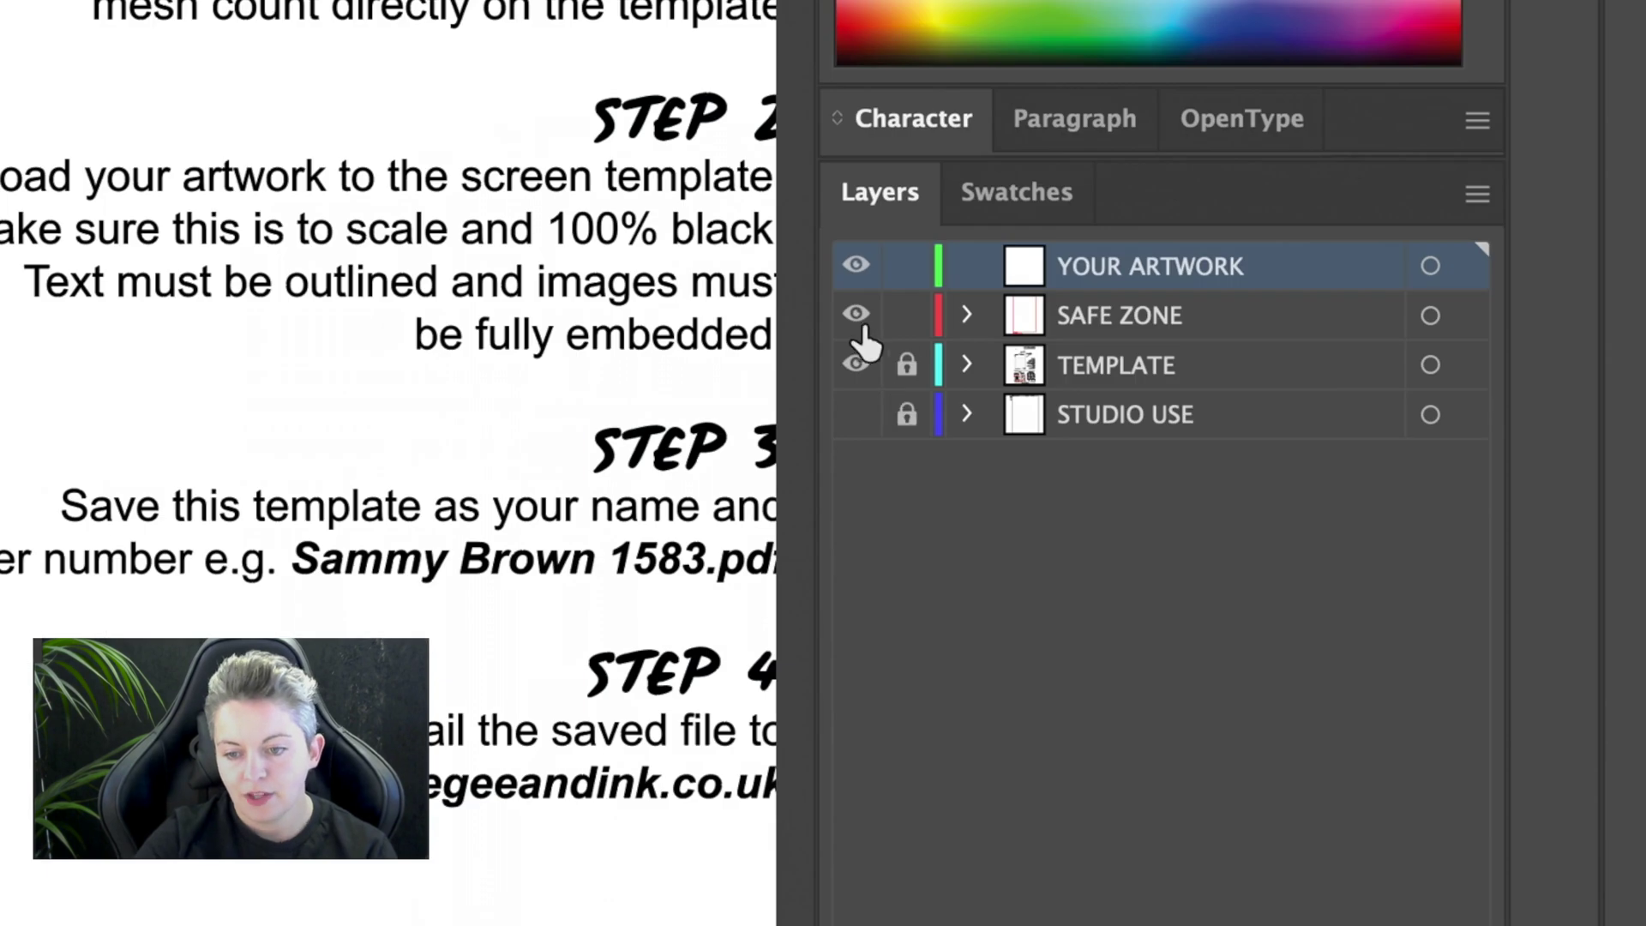
left_click(856, 316)
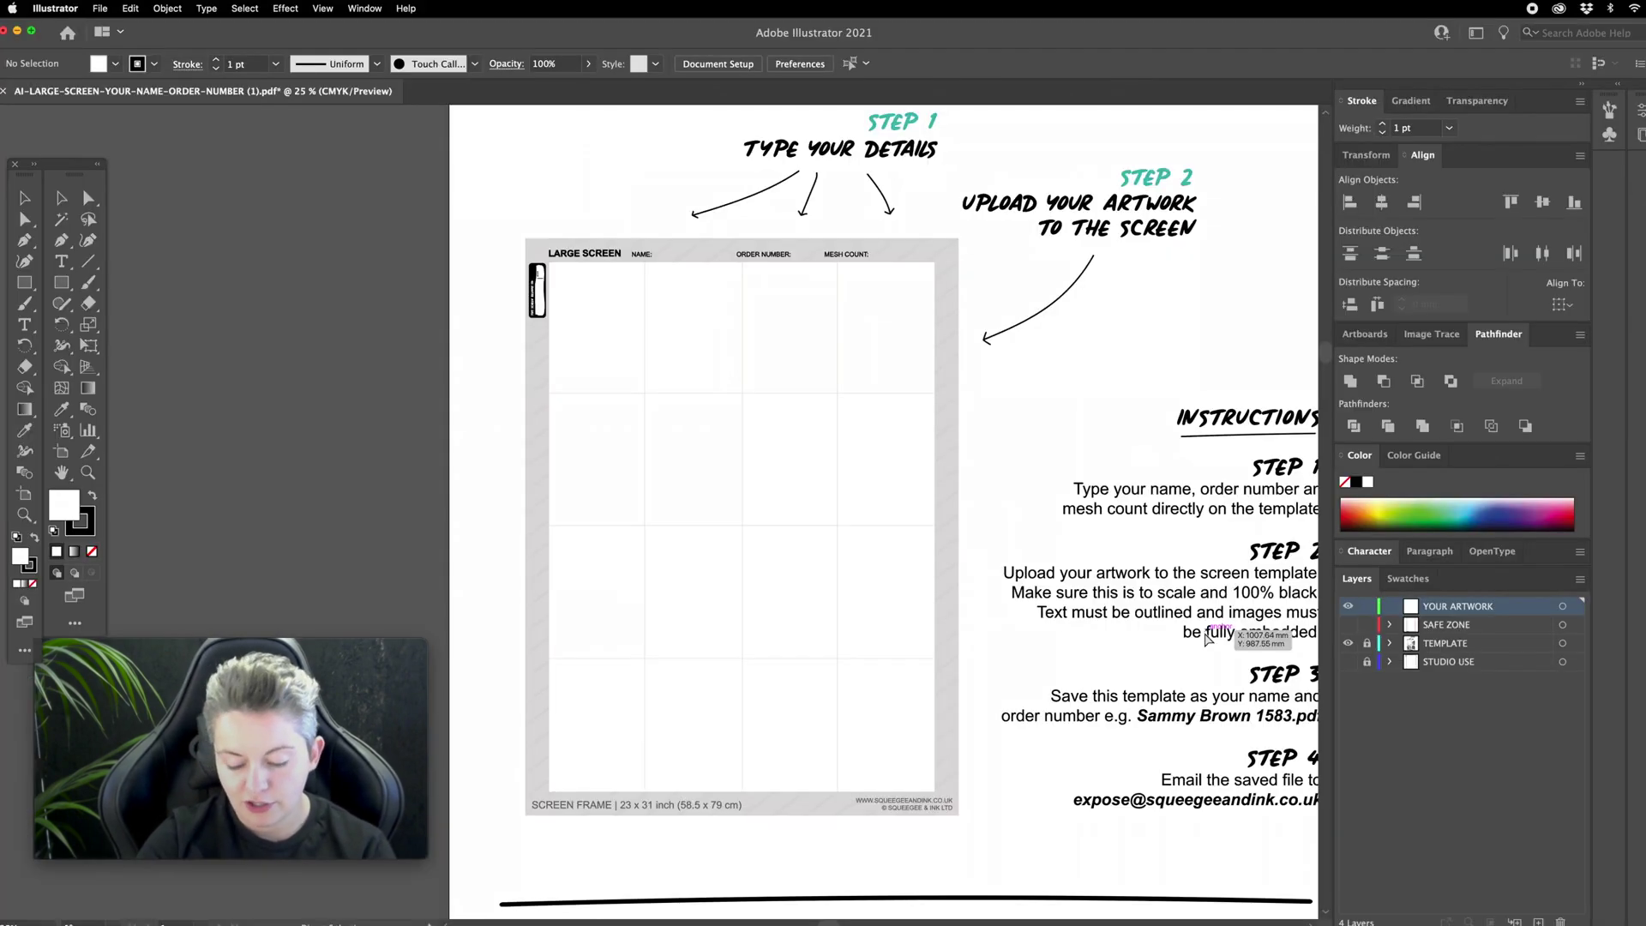
key("super+minus")
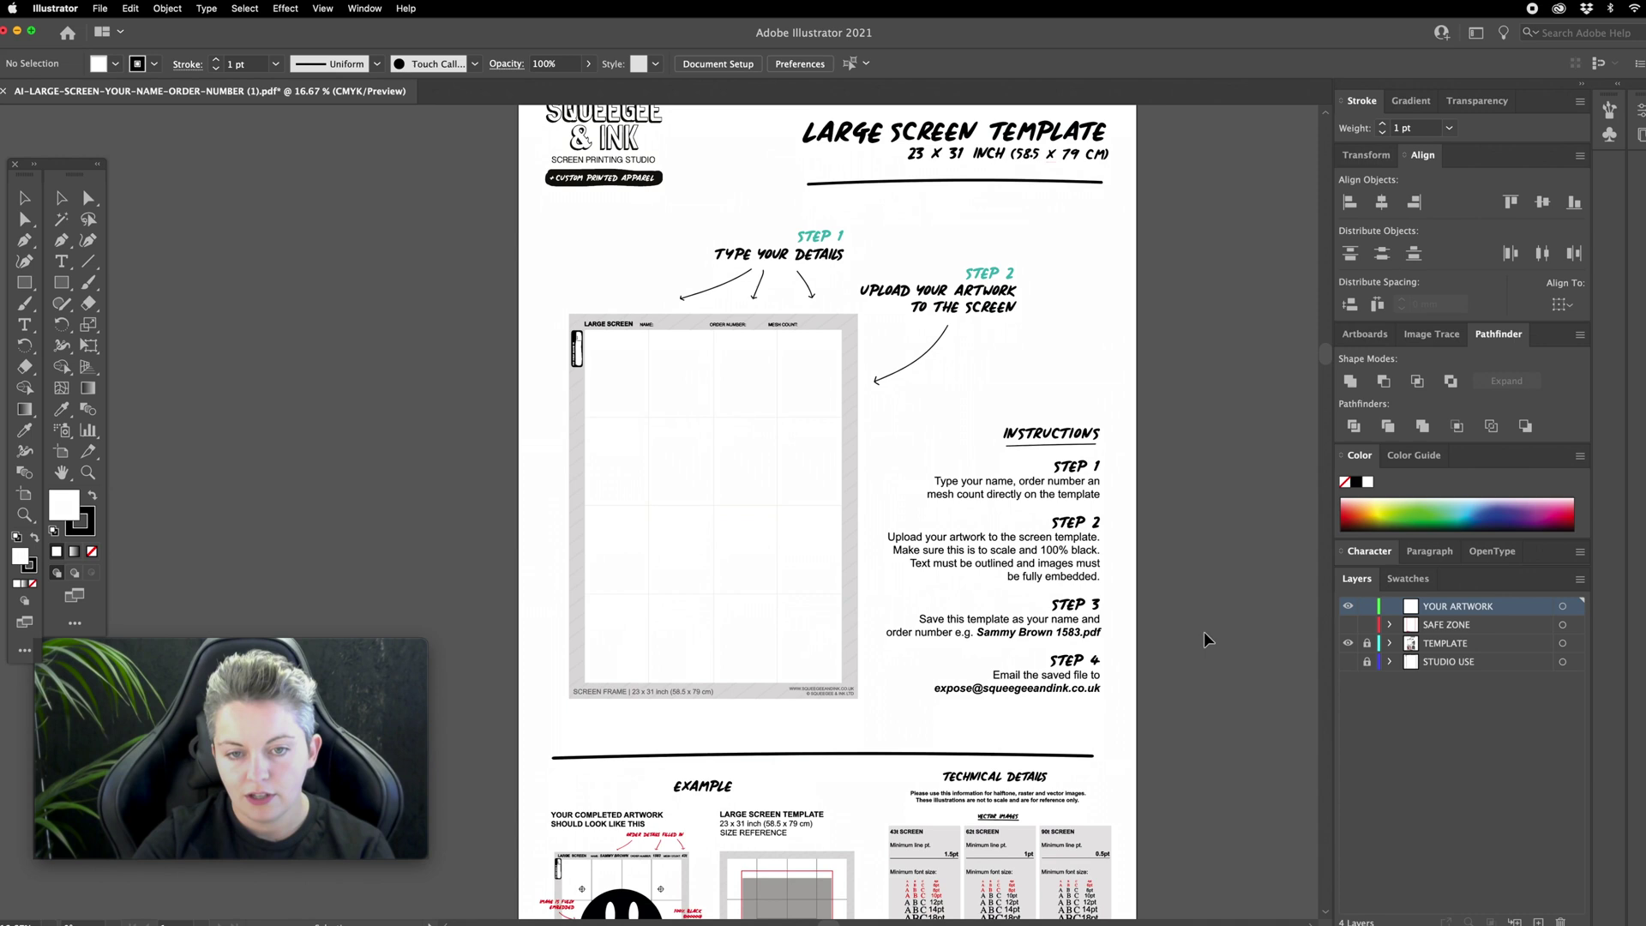
scroll(1205, 639, "down", 3)
scroll(1045, 535, "down", 4)
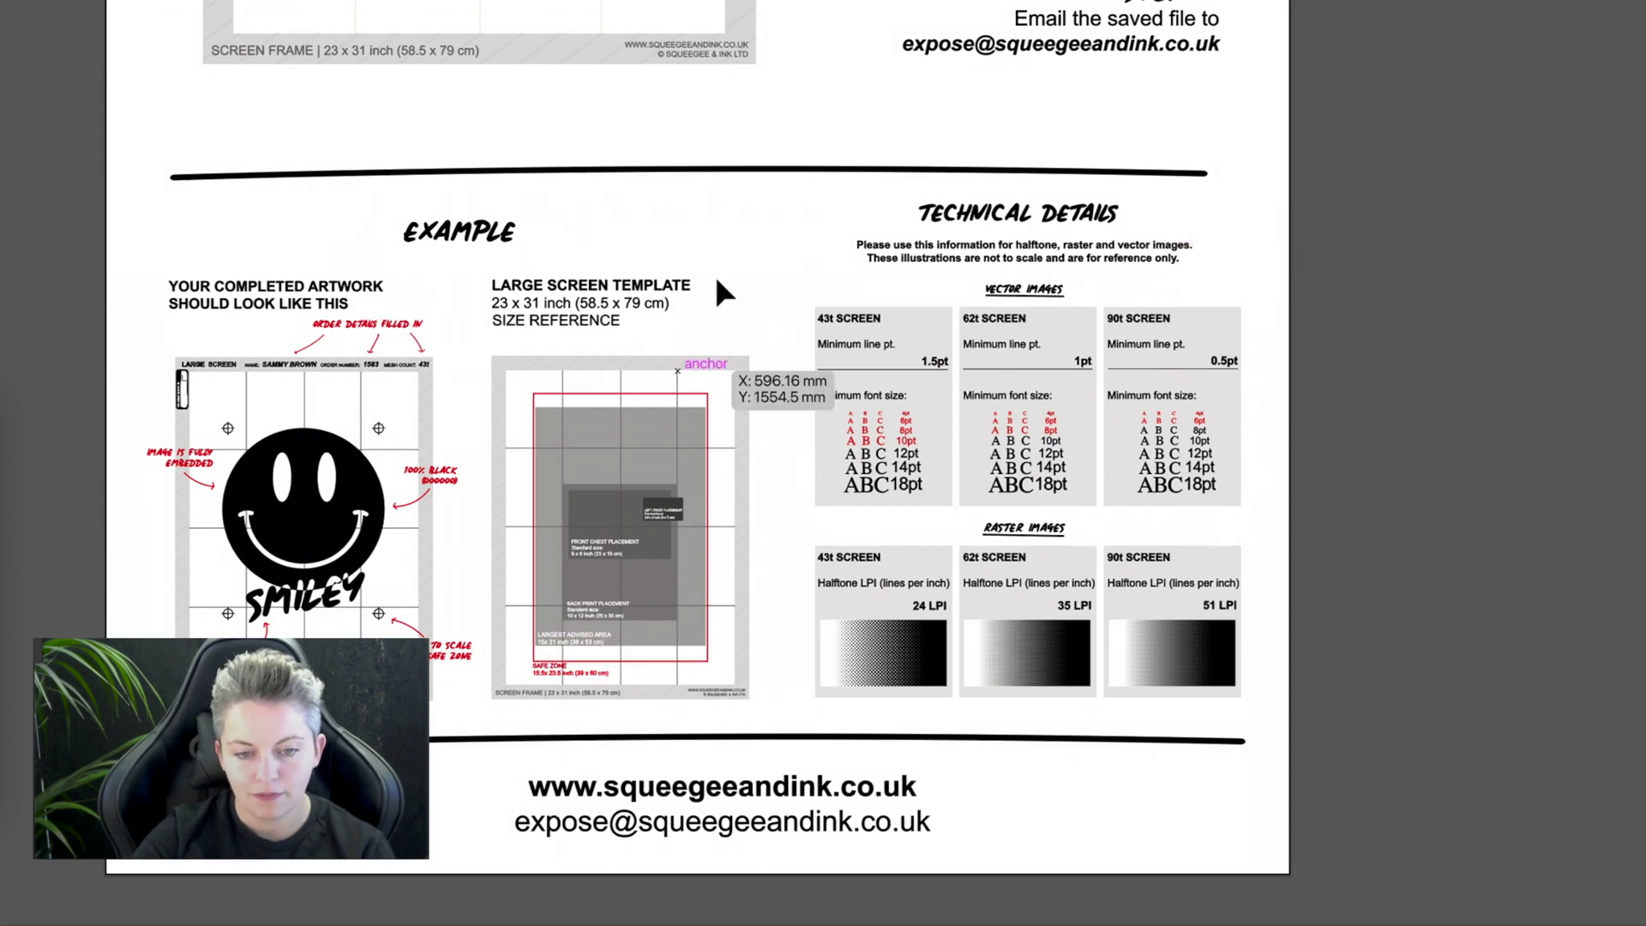
scroll(715, 274, "up", 10)
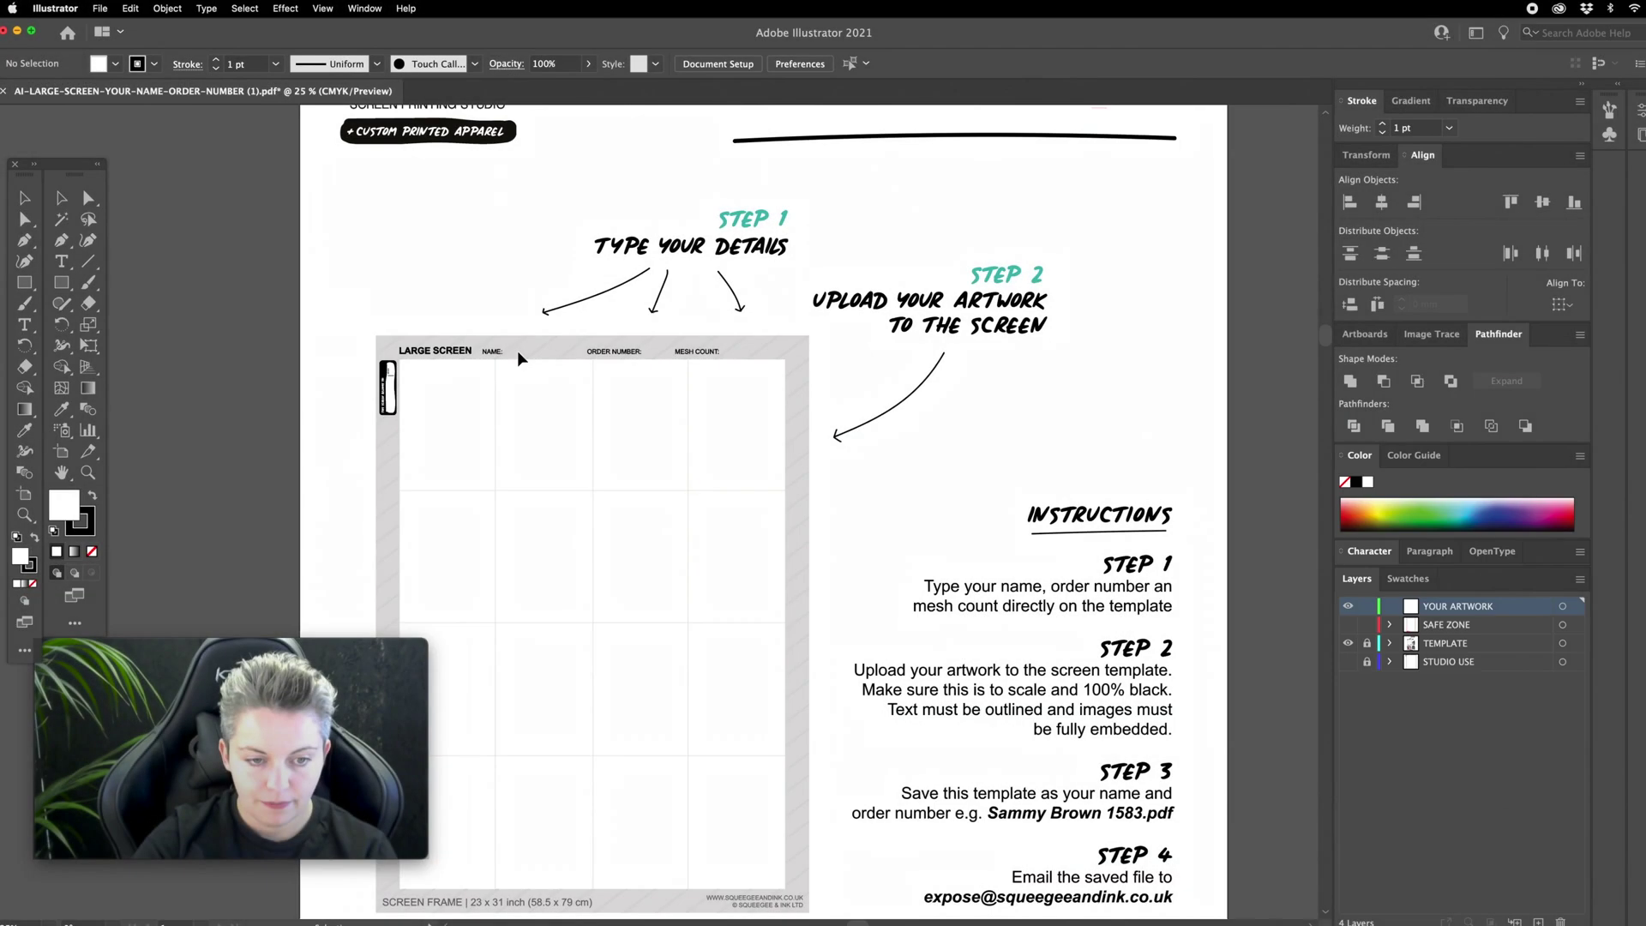
Step: Zoom in and add the customer's name as enlarged text beside NAME
key("z")
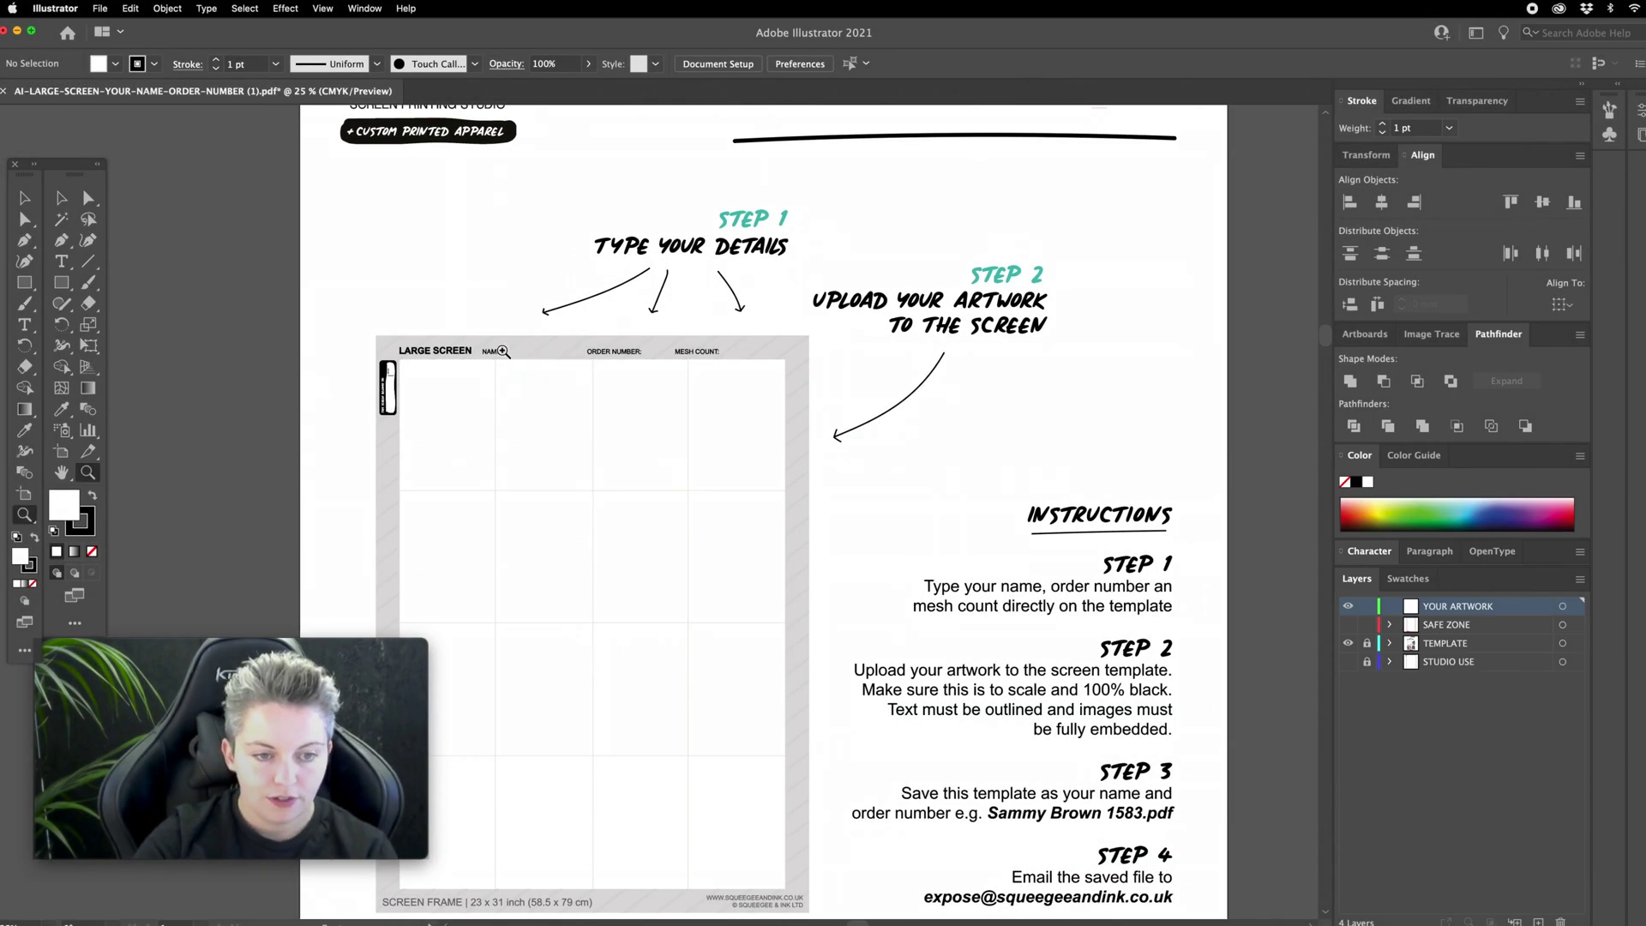
left_click_drag(504, 351, 684, 496)
scroll(683, 301, "up", 3)
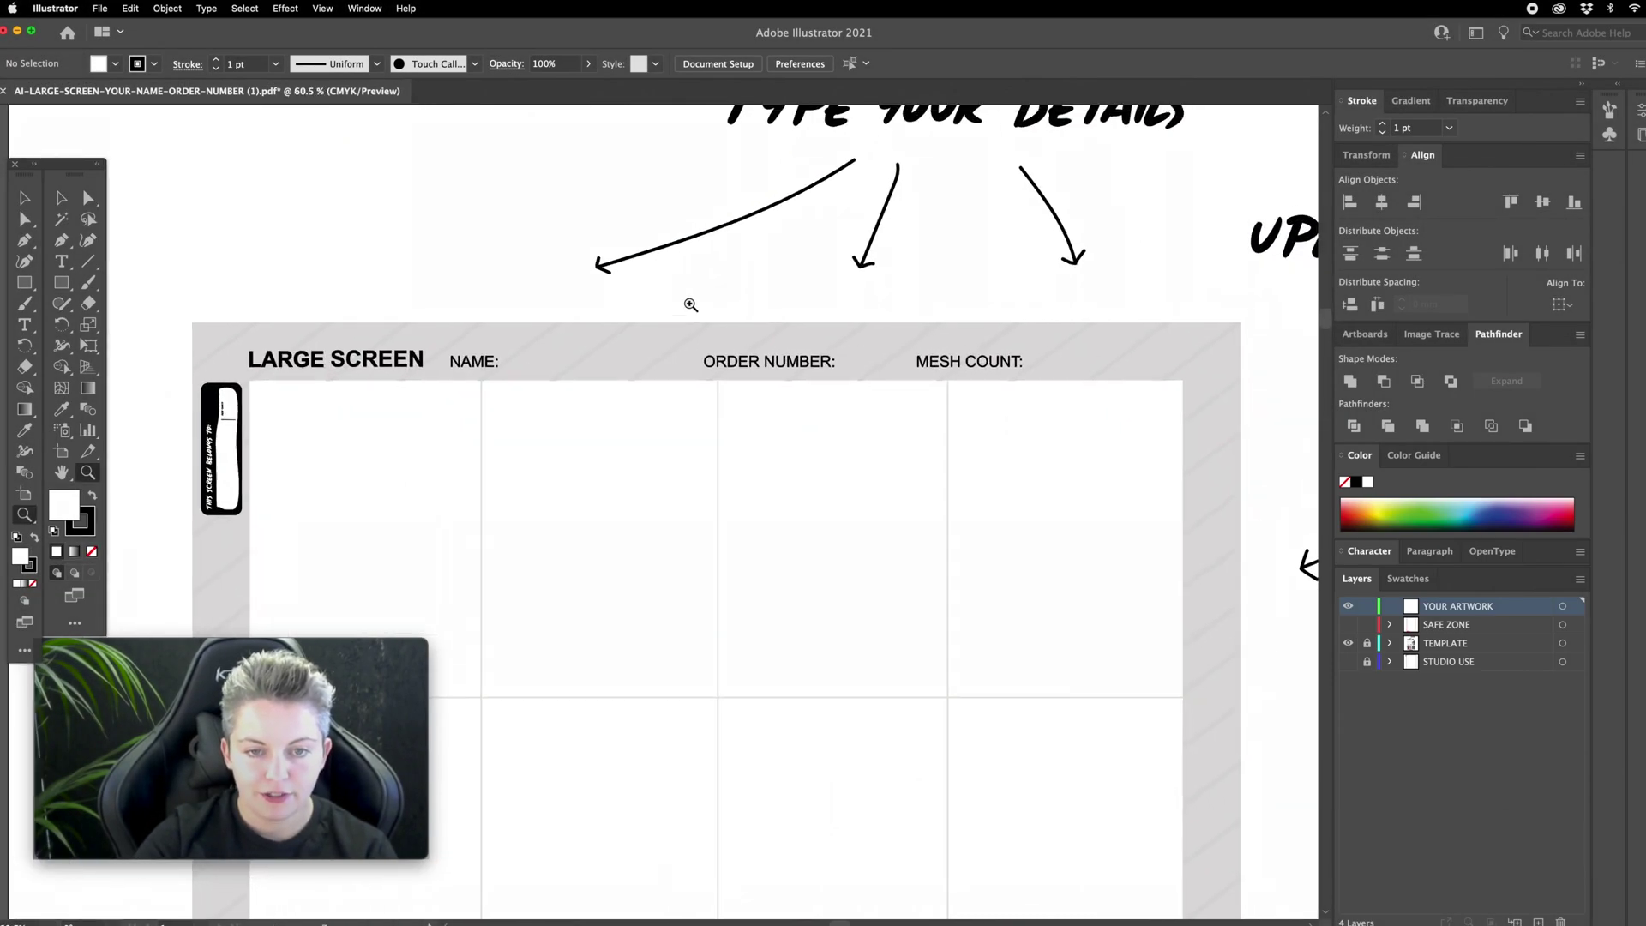
left_click(62, 261)
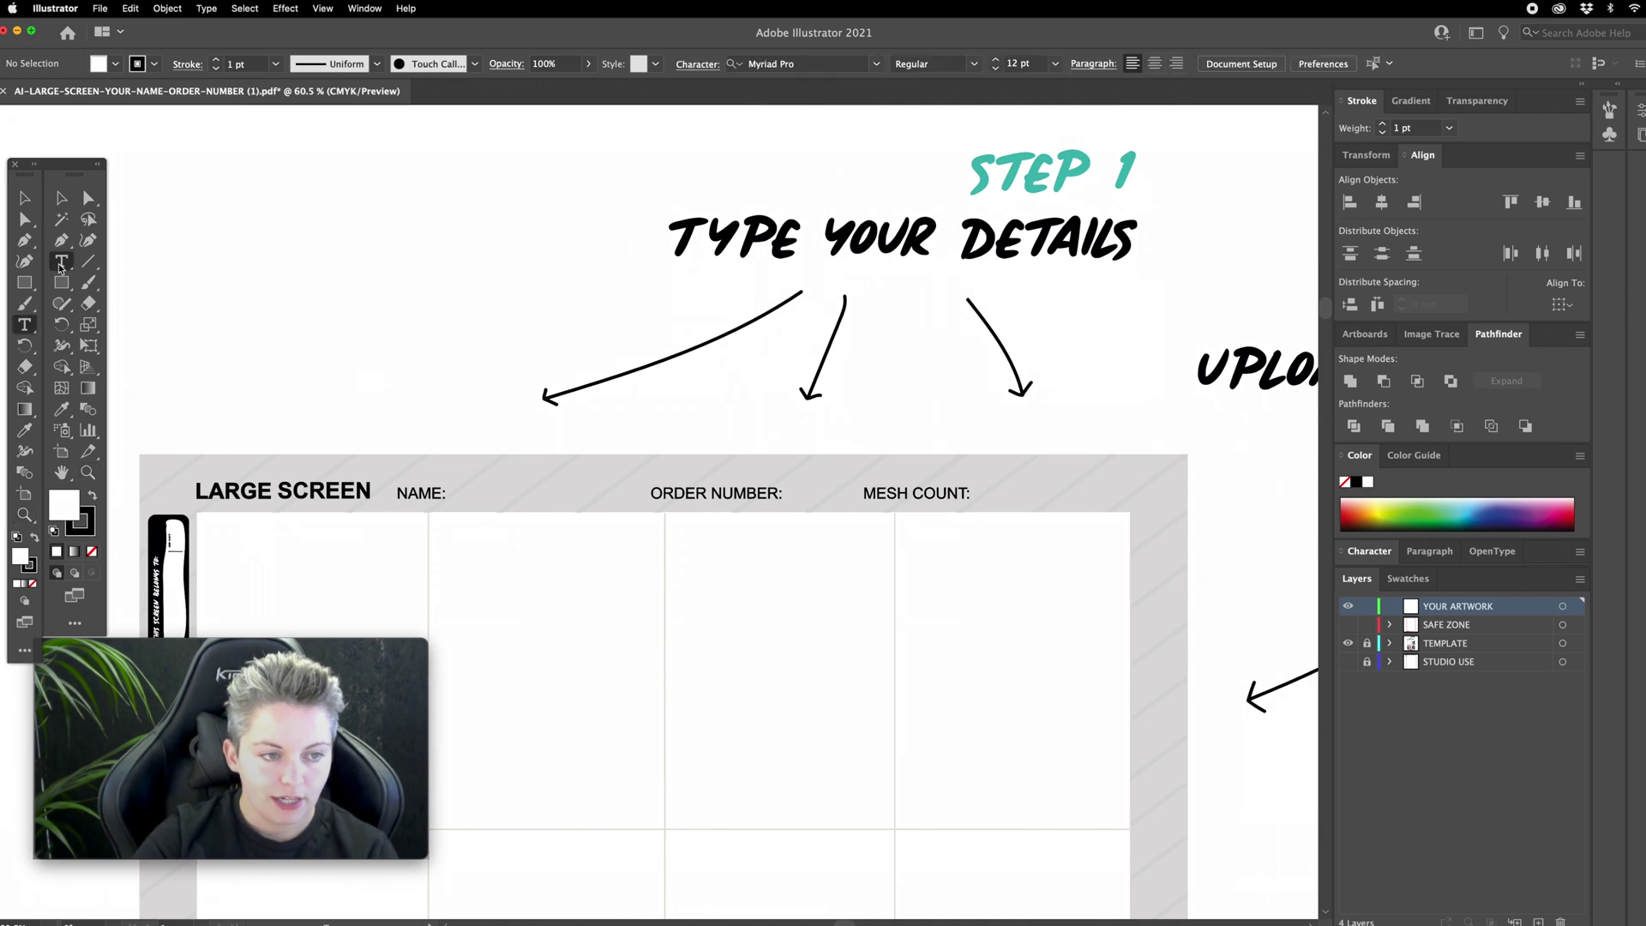
left_click(472, 486)
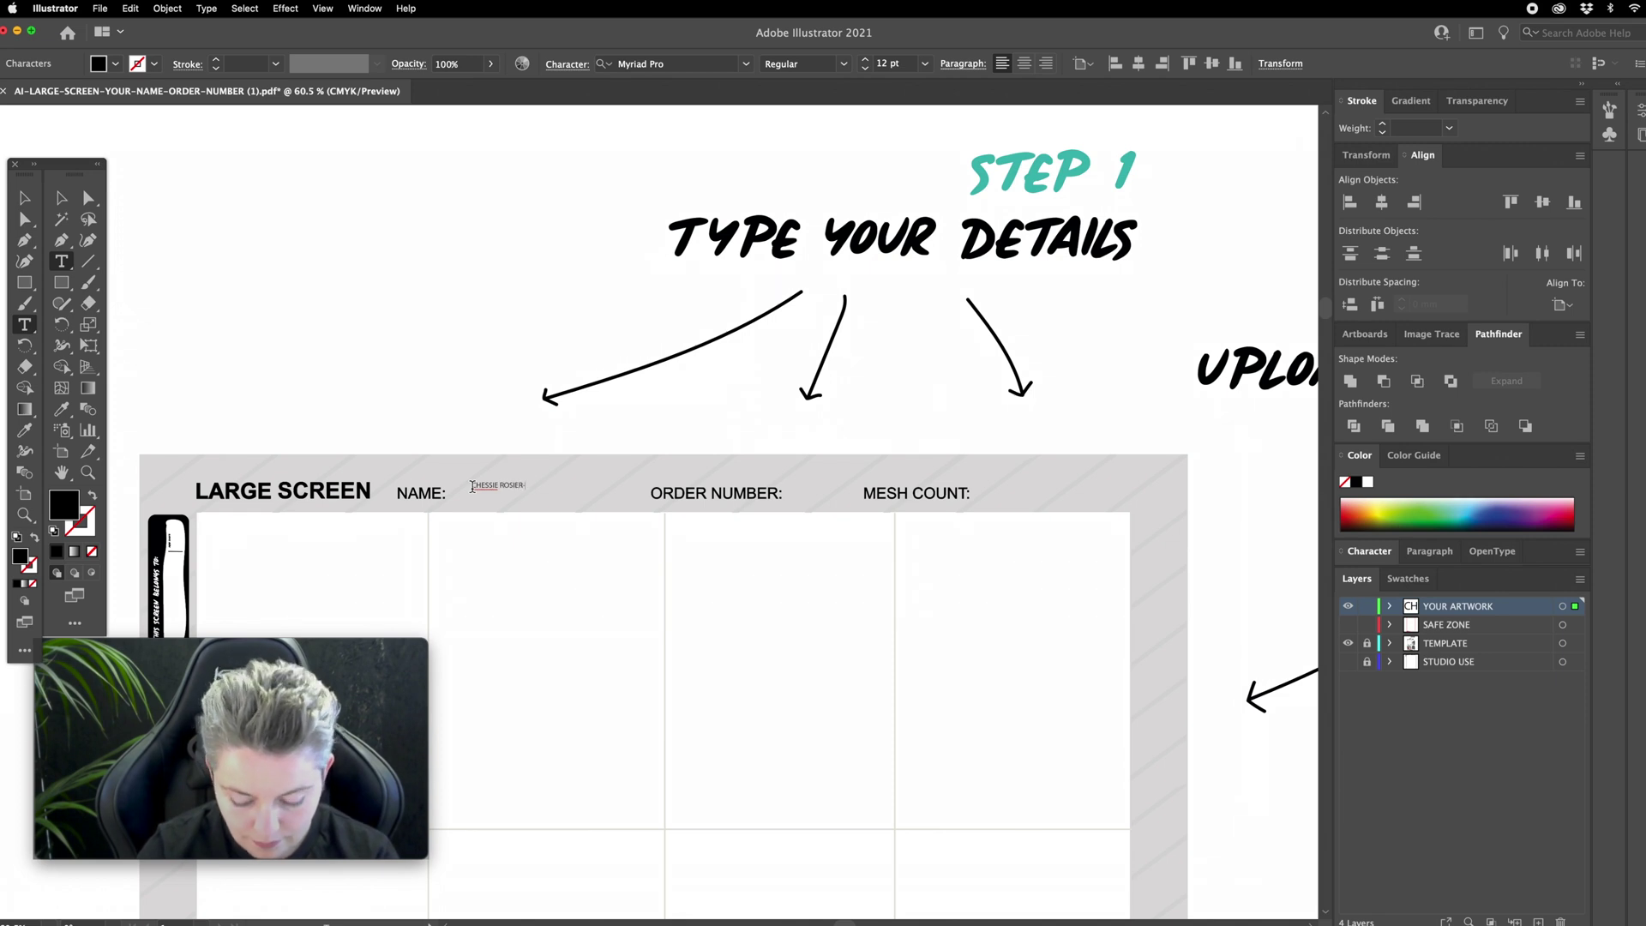
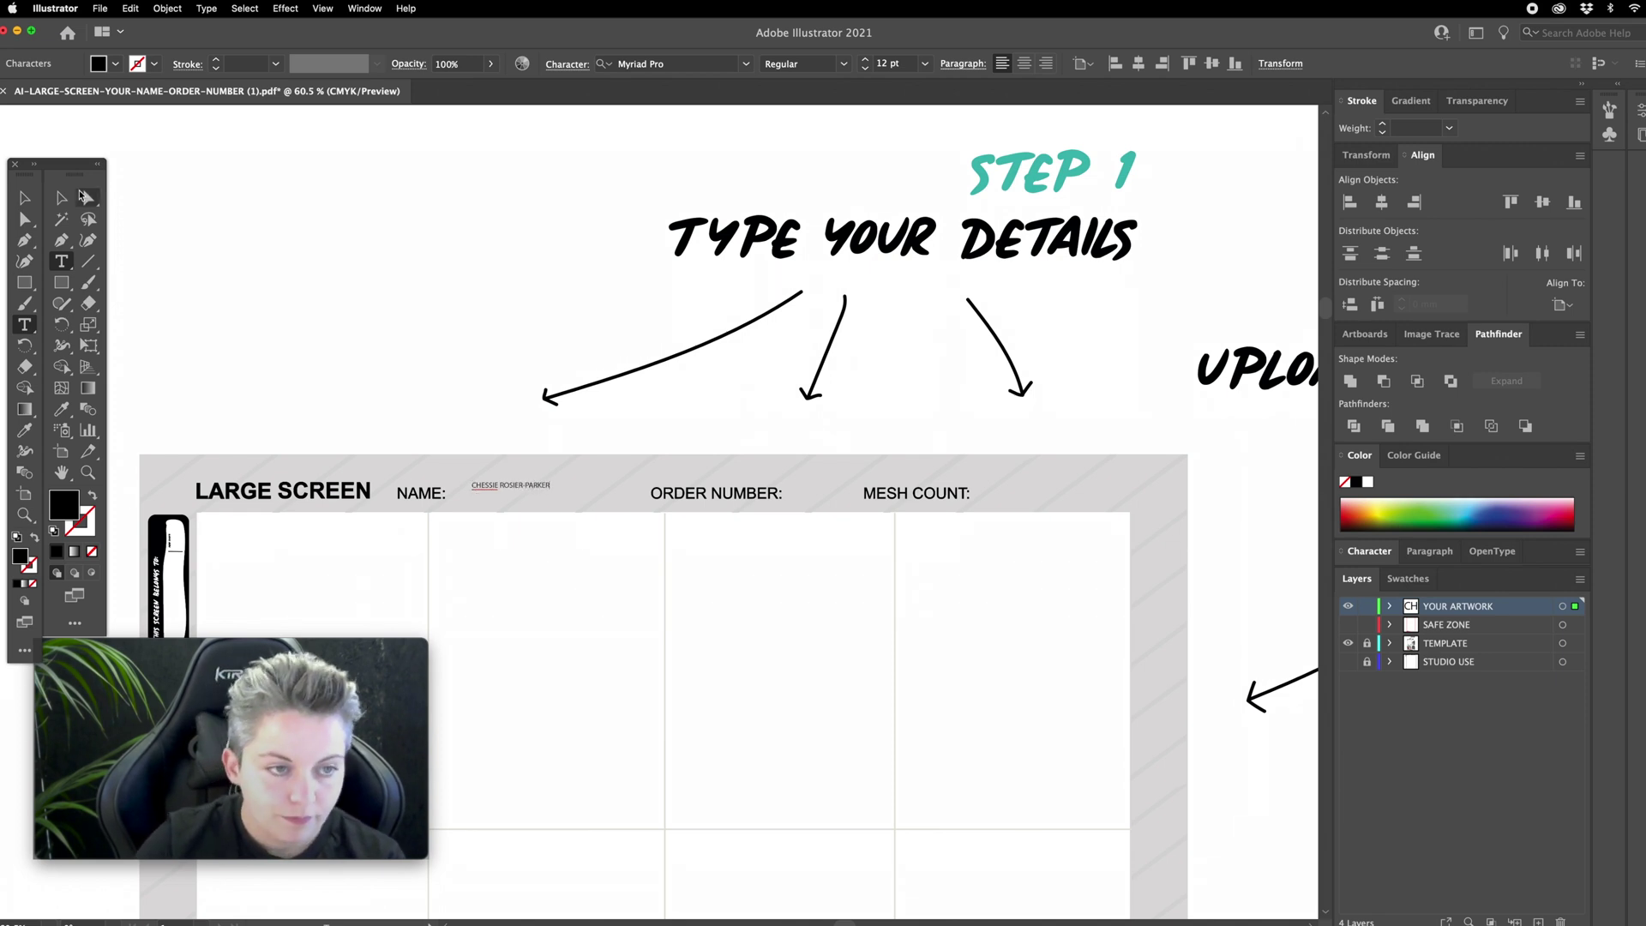
left_click(25, 198)
mouse_move(557, 480)
left_mouse_down()
mouse_move(652, 463)
mouse_move(585, 491)
left_mouse_up()
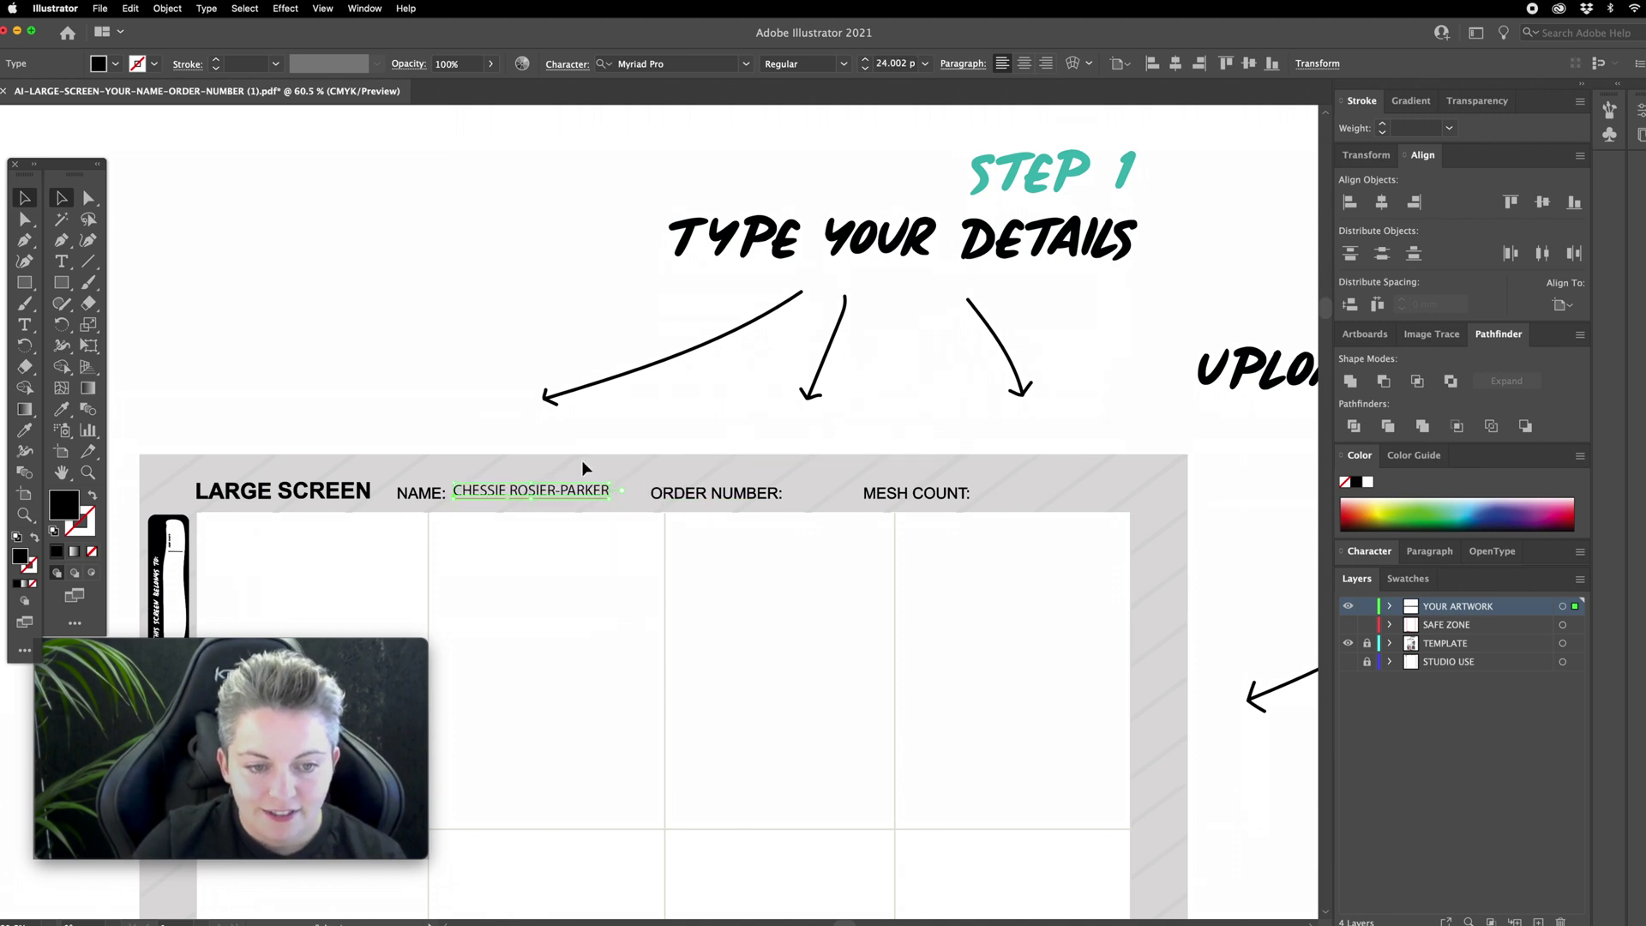
left_click(583, 443)
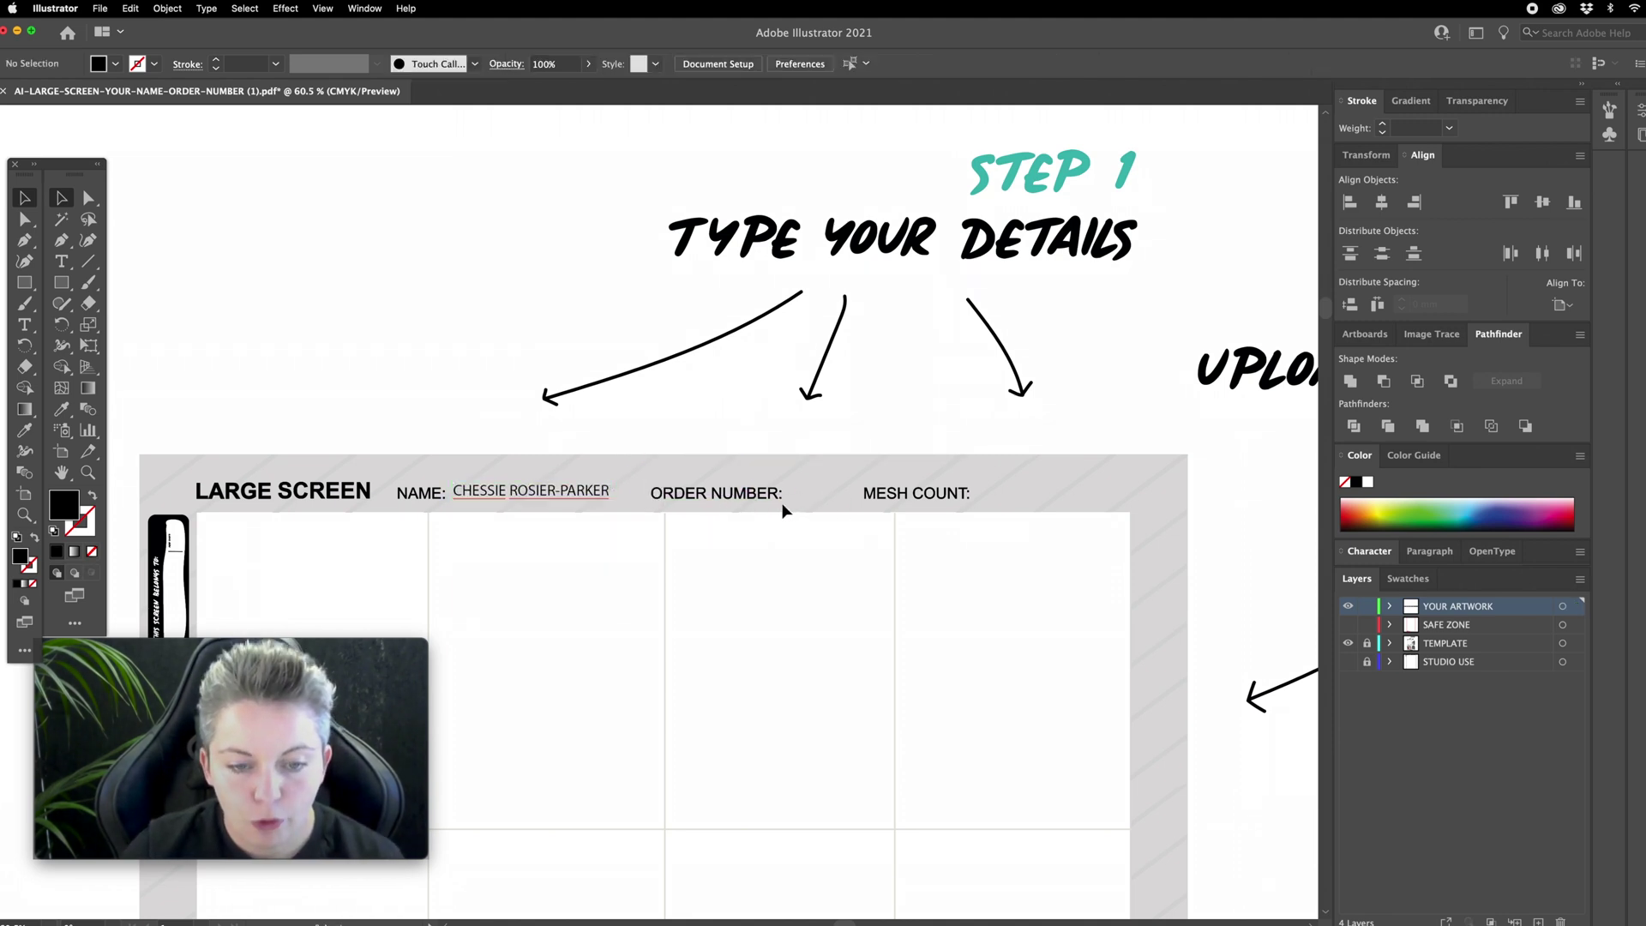
Step: Add the order number as enlarged text beside ORDER NUMBER
key("t")
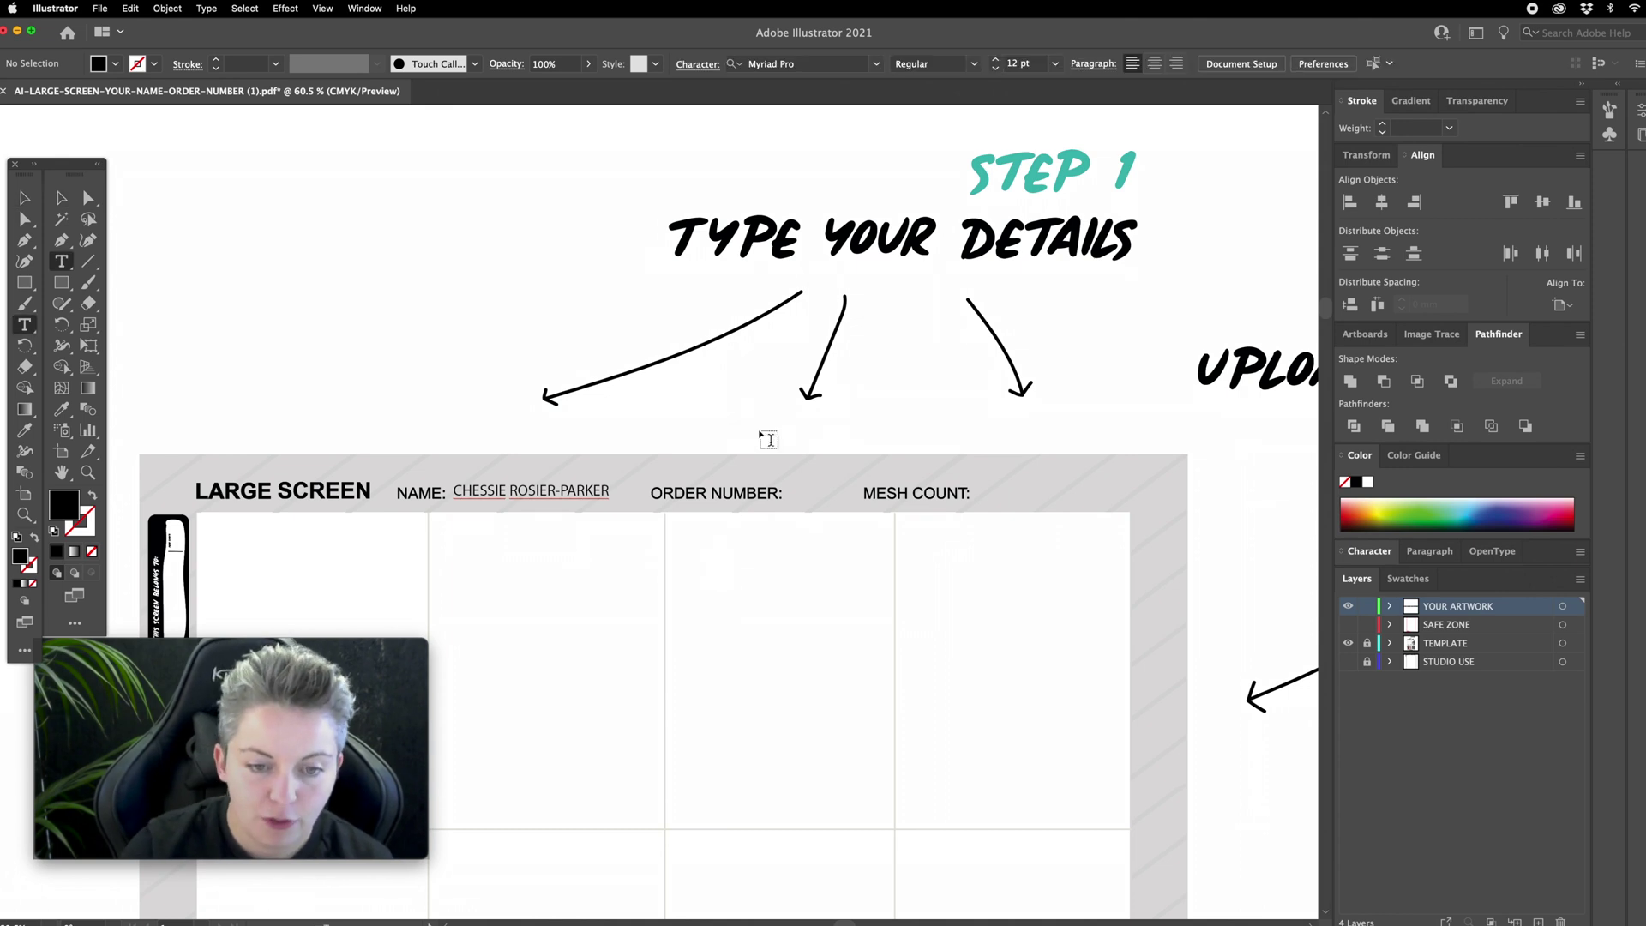
left_click(757, 432)
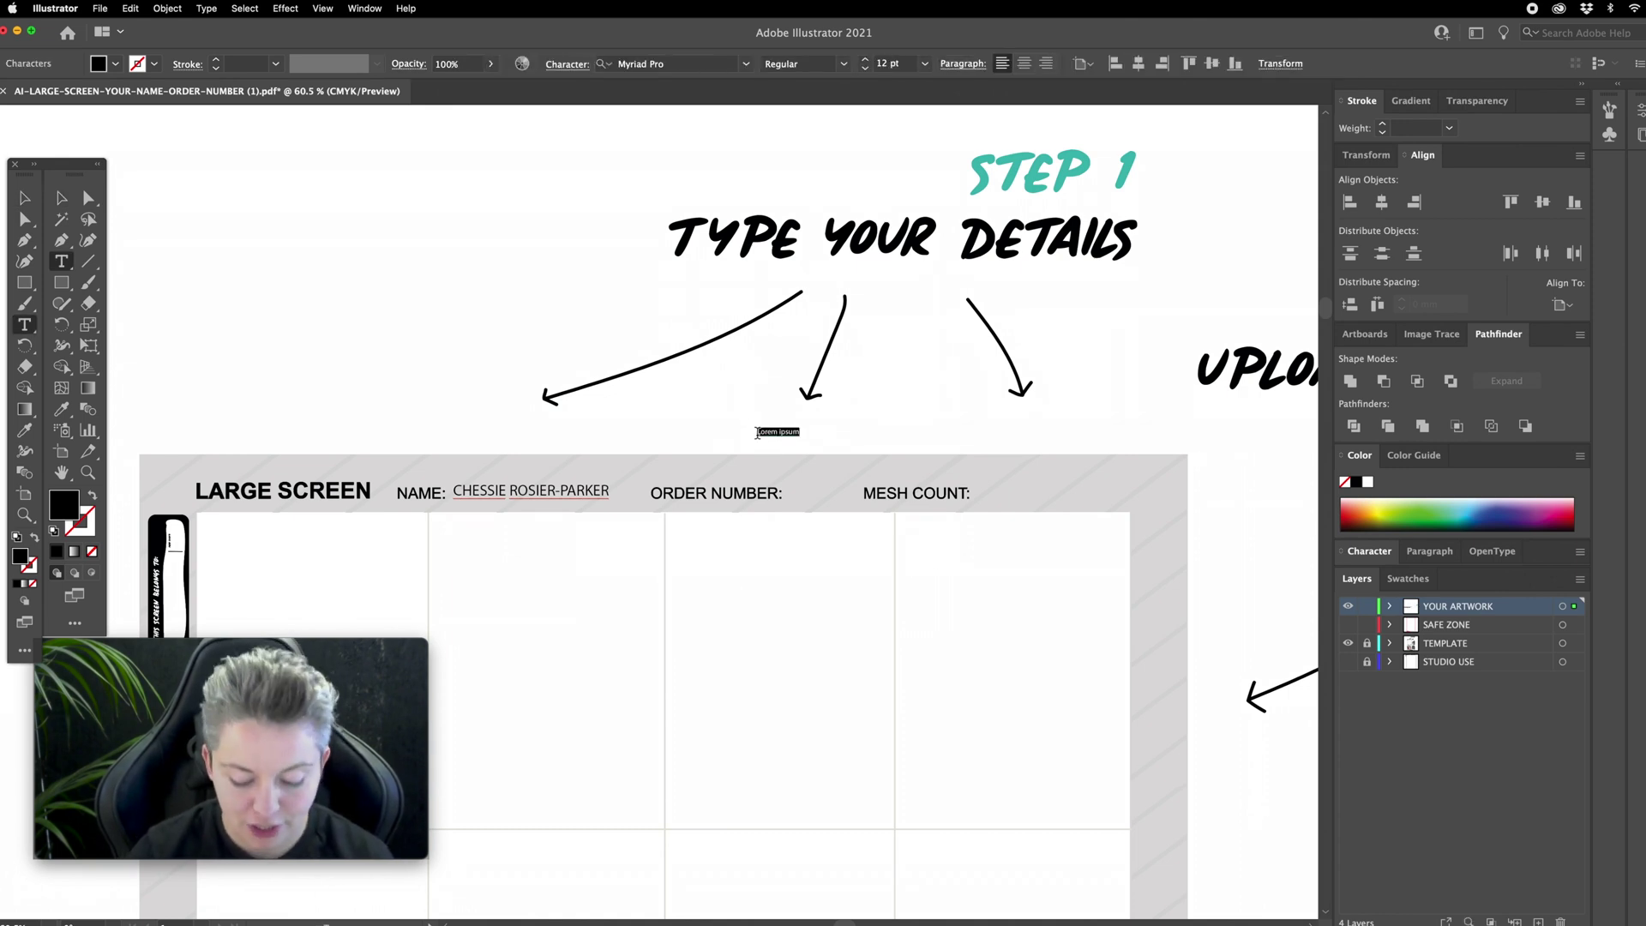
key("BackSpace")
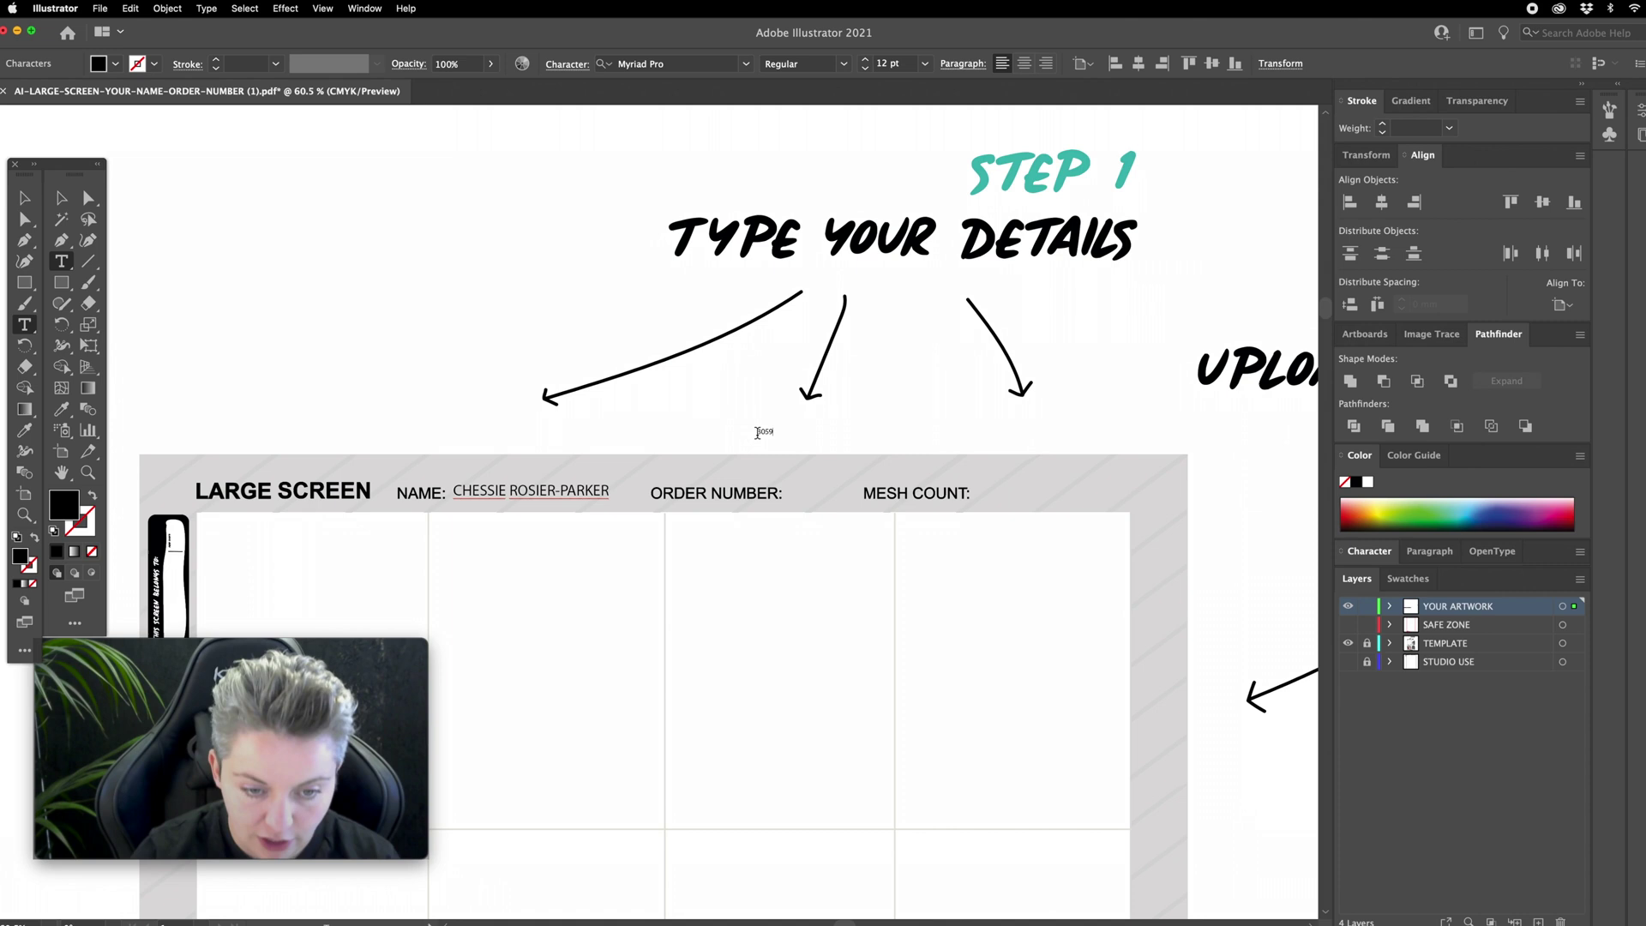
left_click(56, 201)
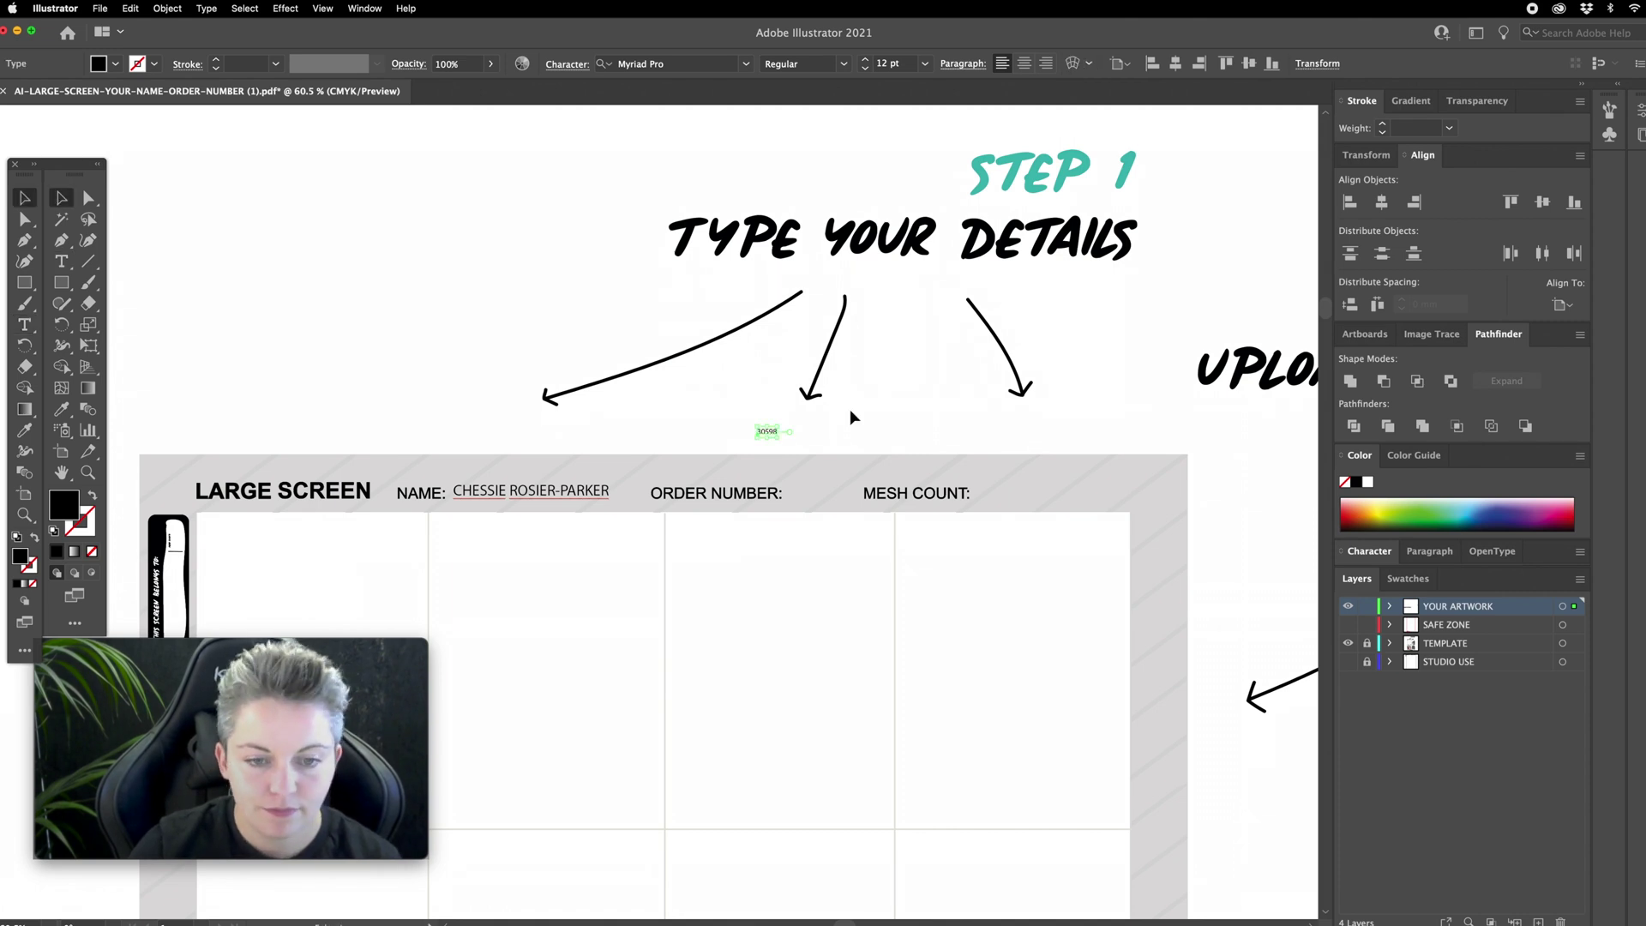
left_click_drag(779, 424, 823, 496)
key("super+shift+a")
Step: Copy the order number text beside MESH COUNT and change it to 43T
scroll(771, 480, "right", 3)
scroll(771, 480, "down", 1)
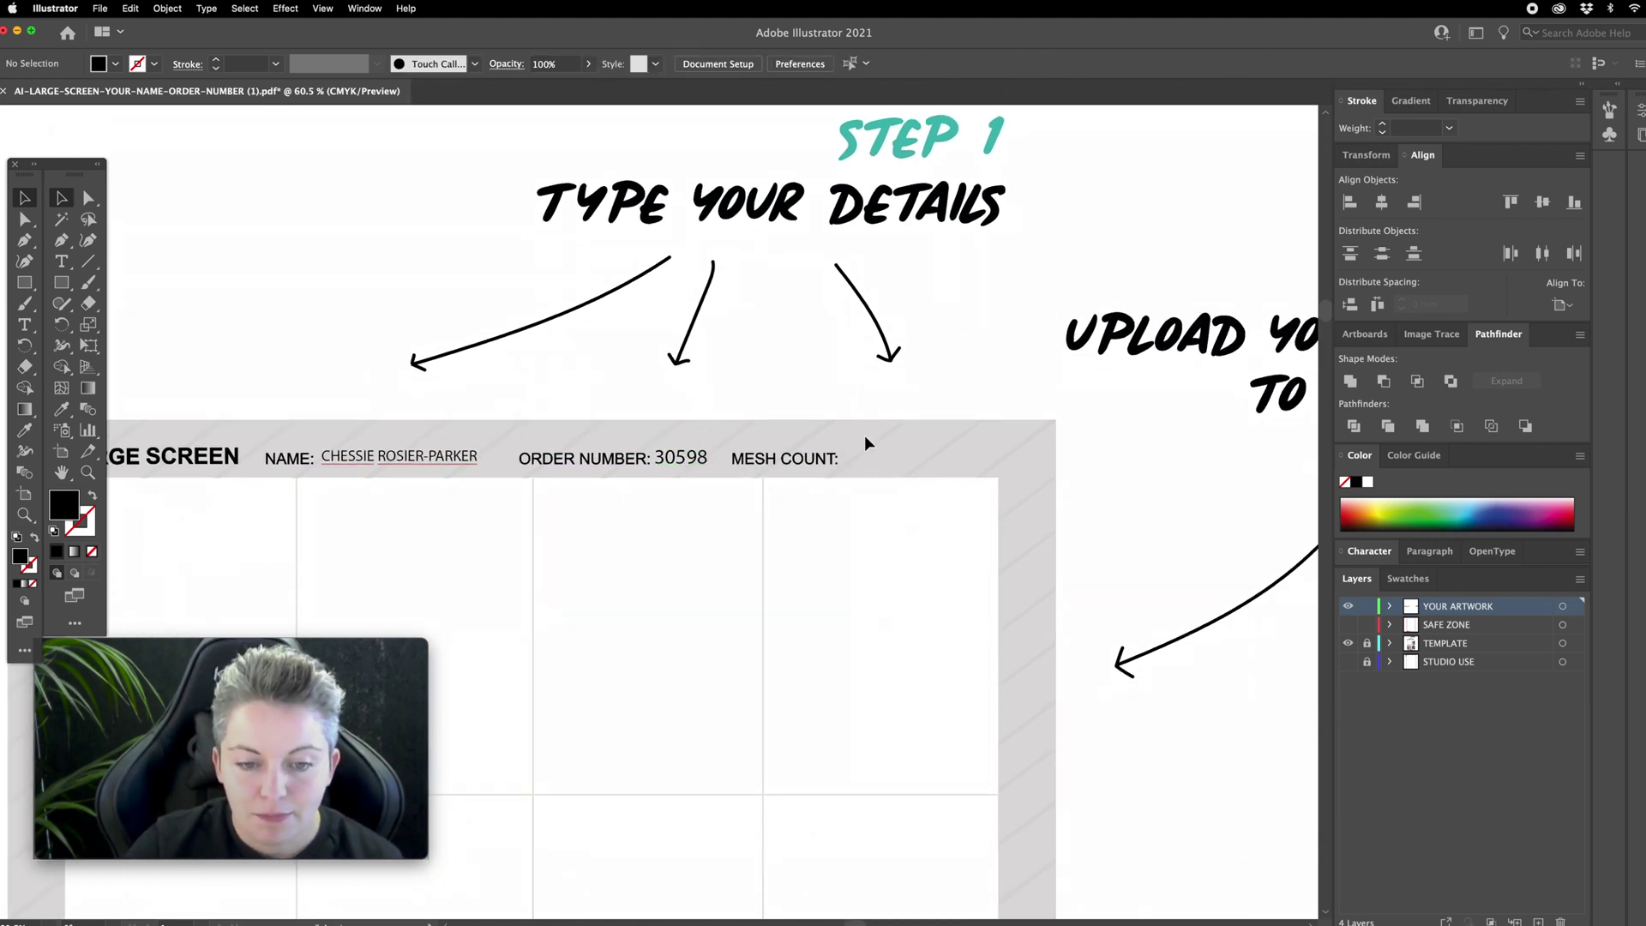
left_click_drag(691, 461, 949, 450)
double_click(886, 462)
type("43T")
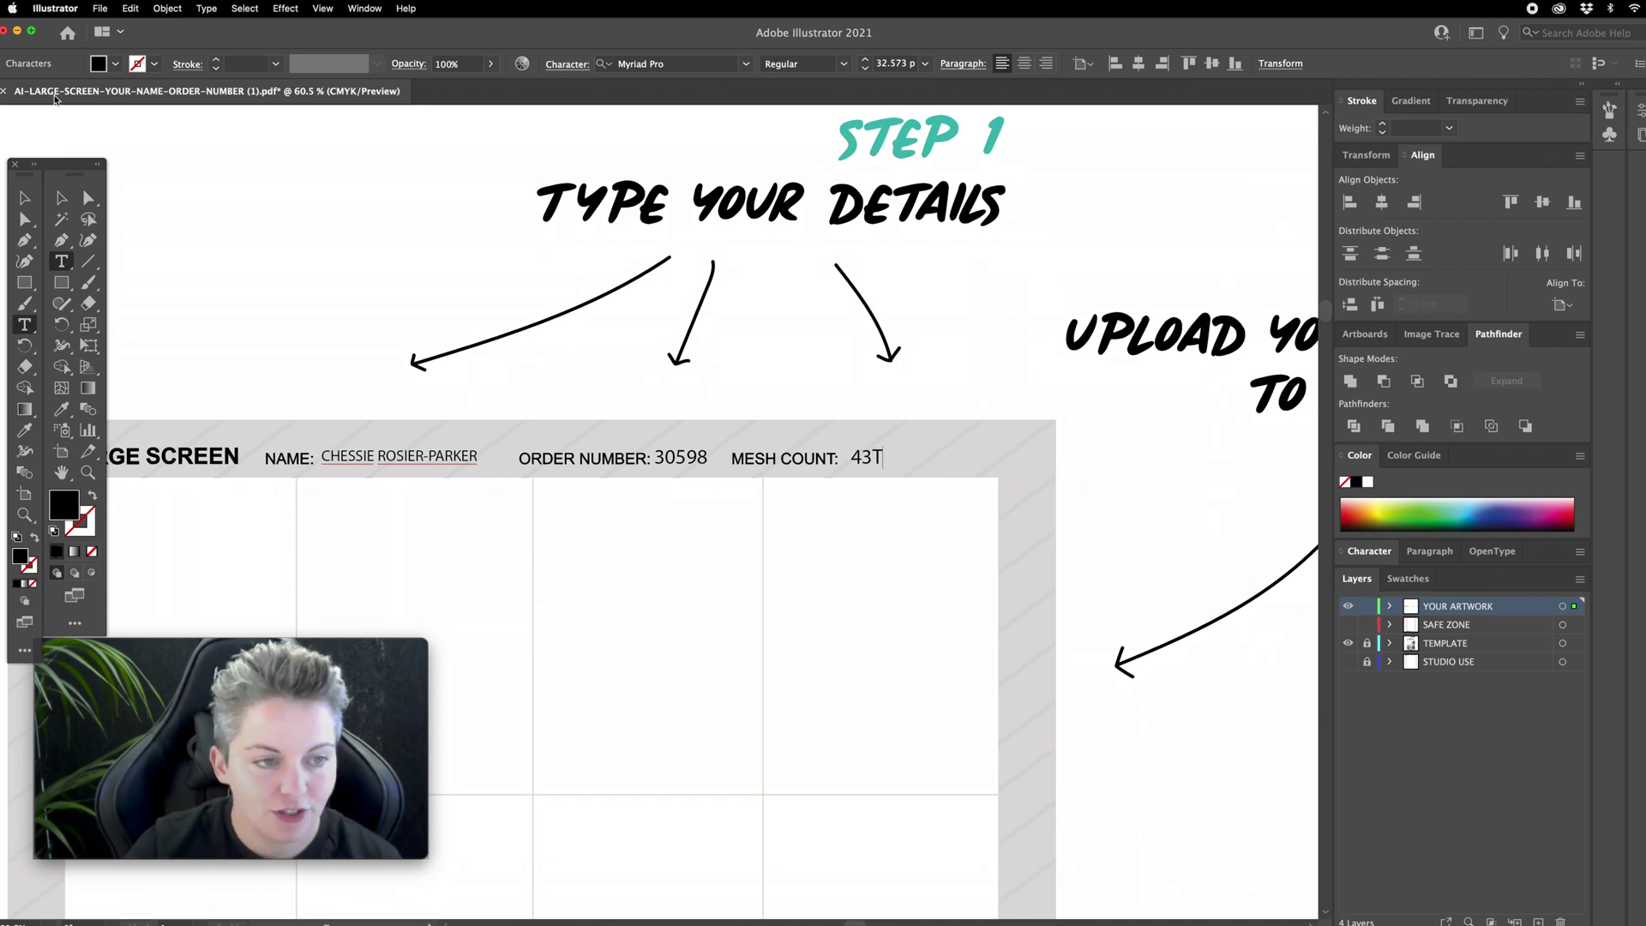
left_click(61, 197)
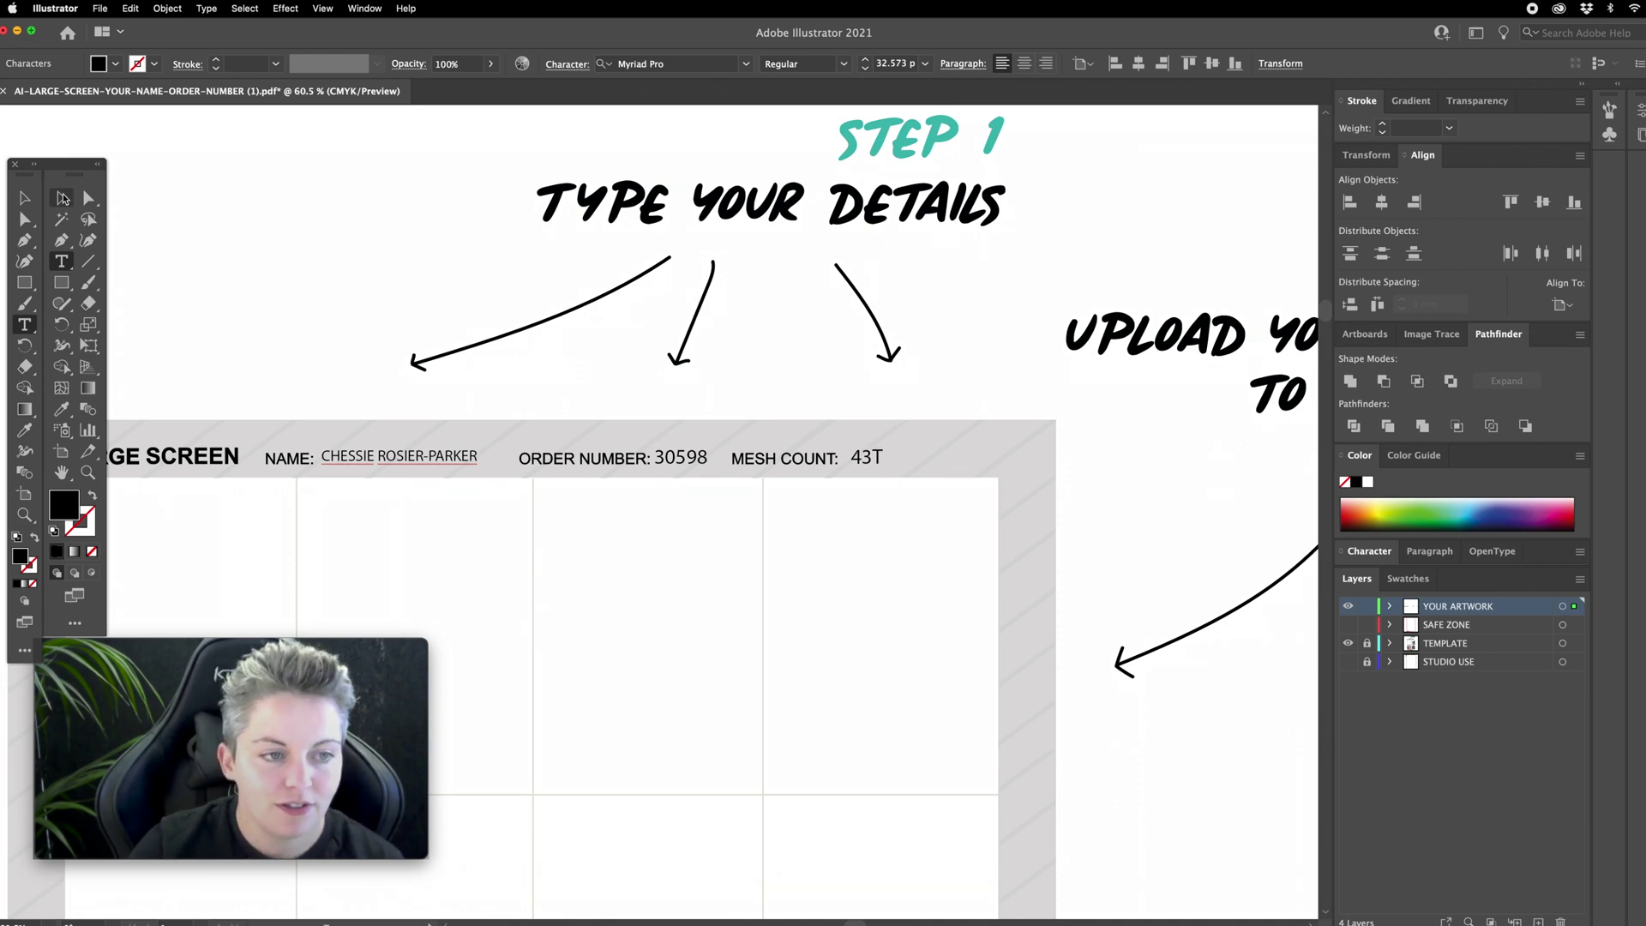
scroll(355, 276, "down", 3)
scroll(356, 276, "left", 2)
key("super+minus")
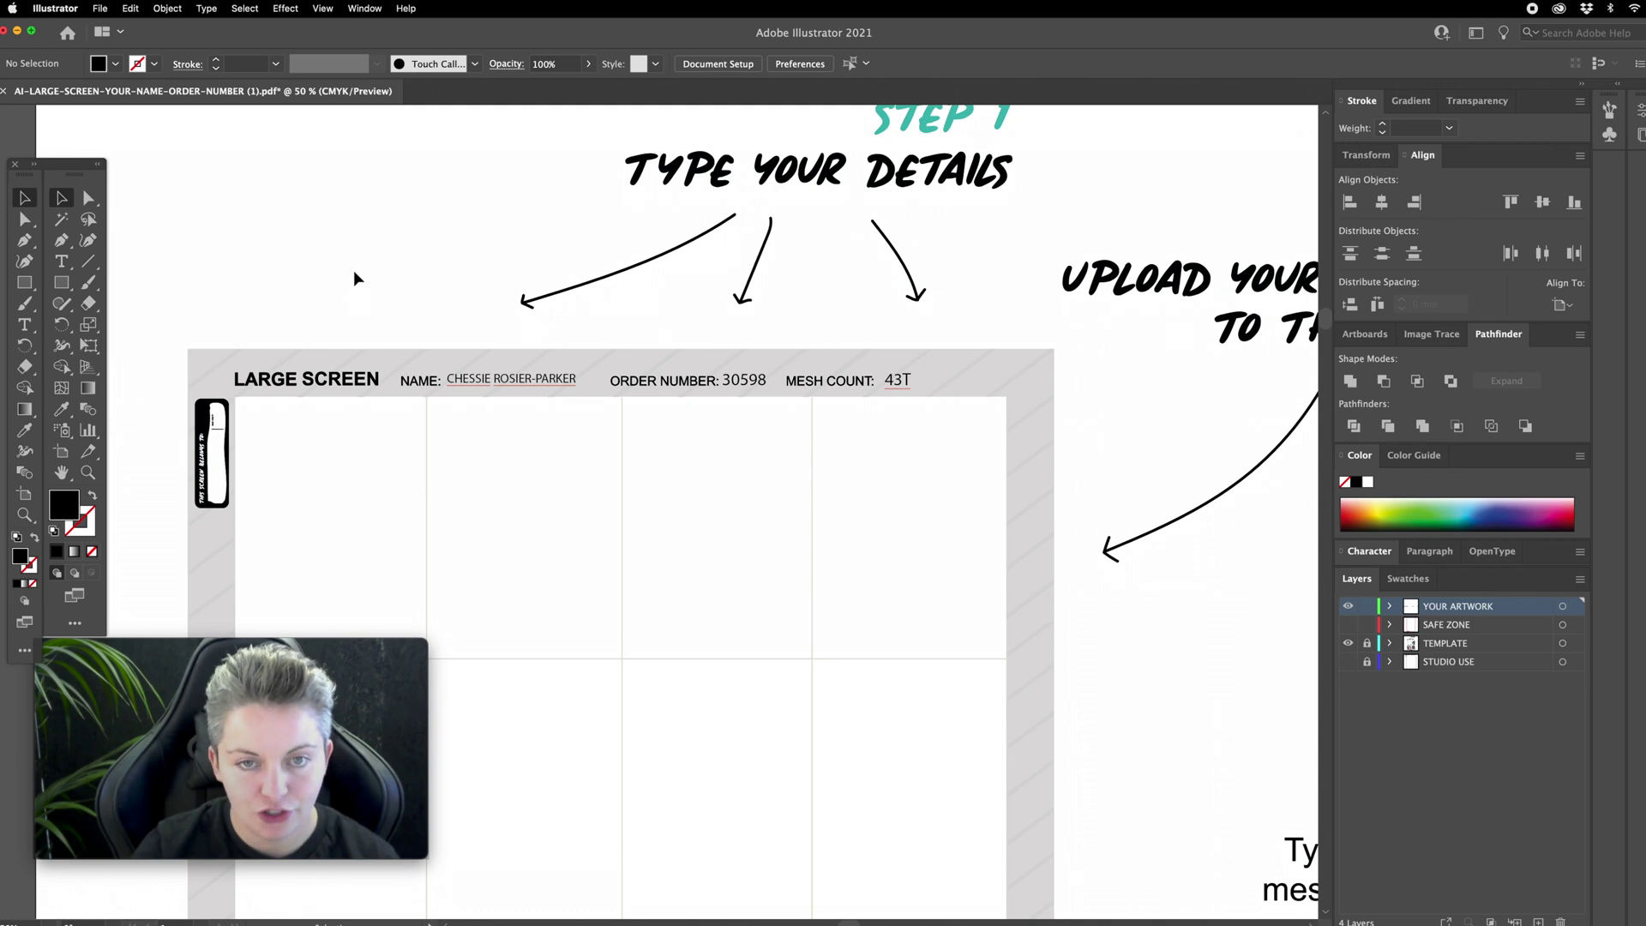
Step: Zoom out and scroll around the template to review its instructions
key("super+minus")
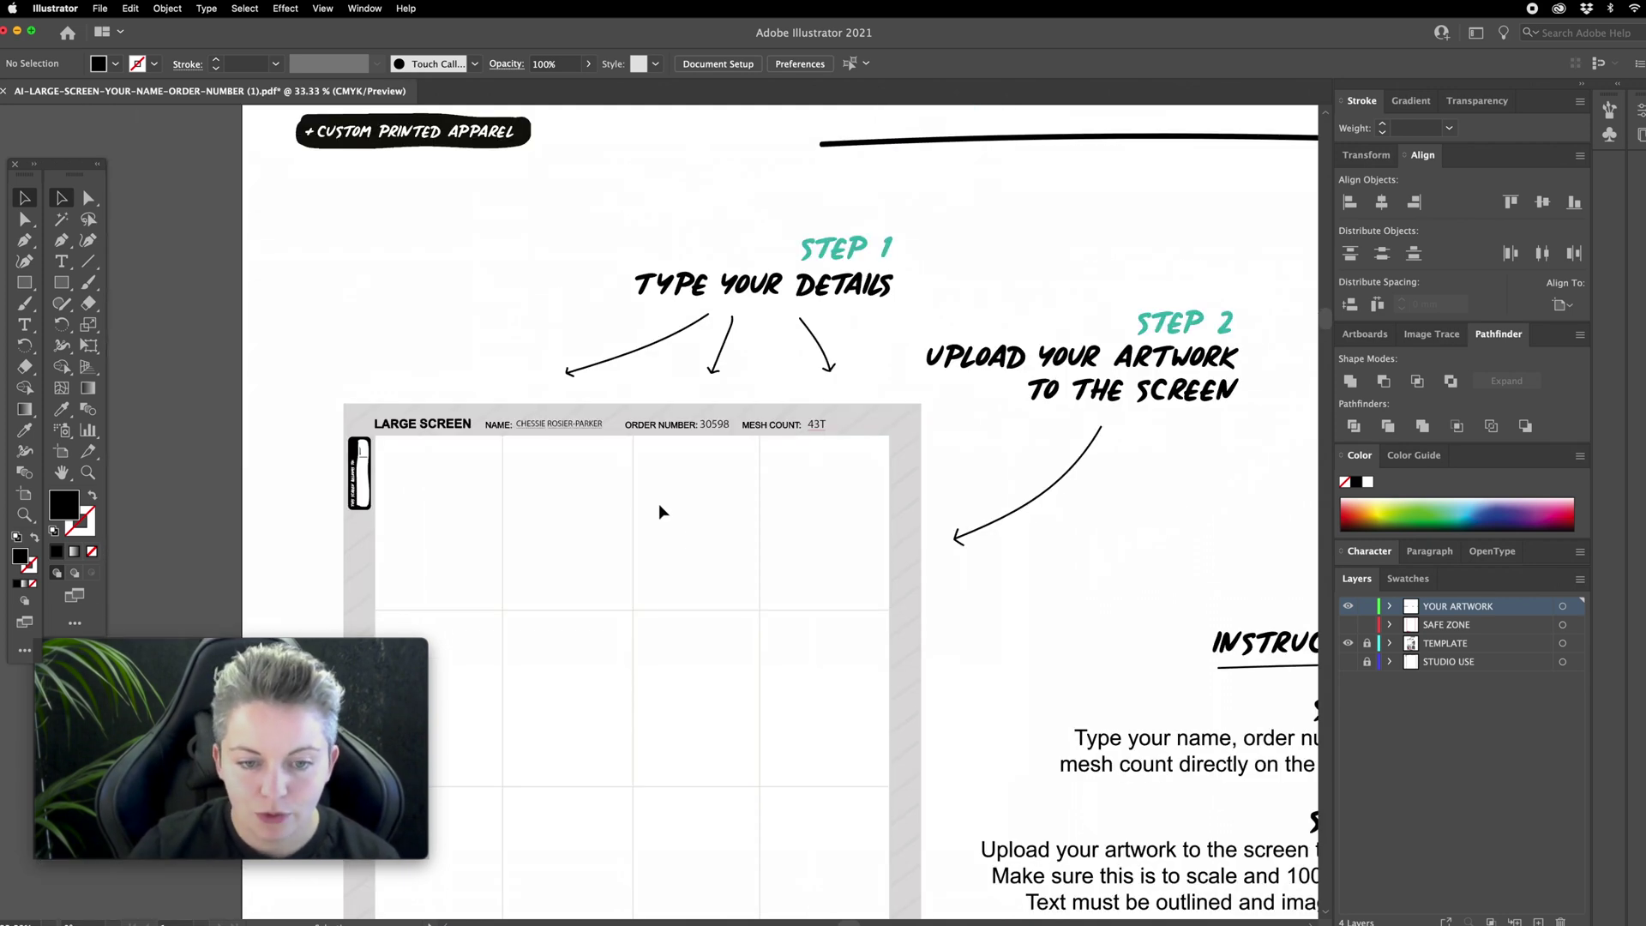
scroll(687, 540, "down", 10)
scroll(687, 540, "right", 3)
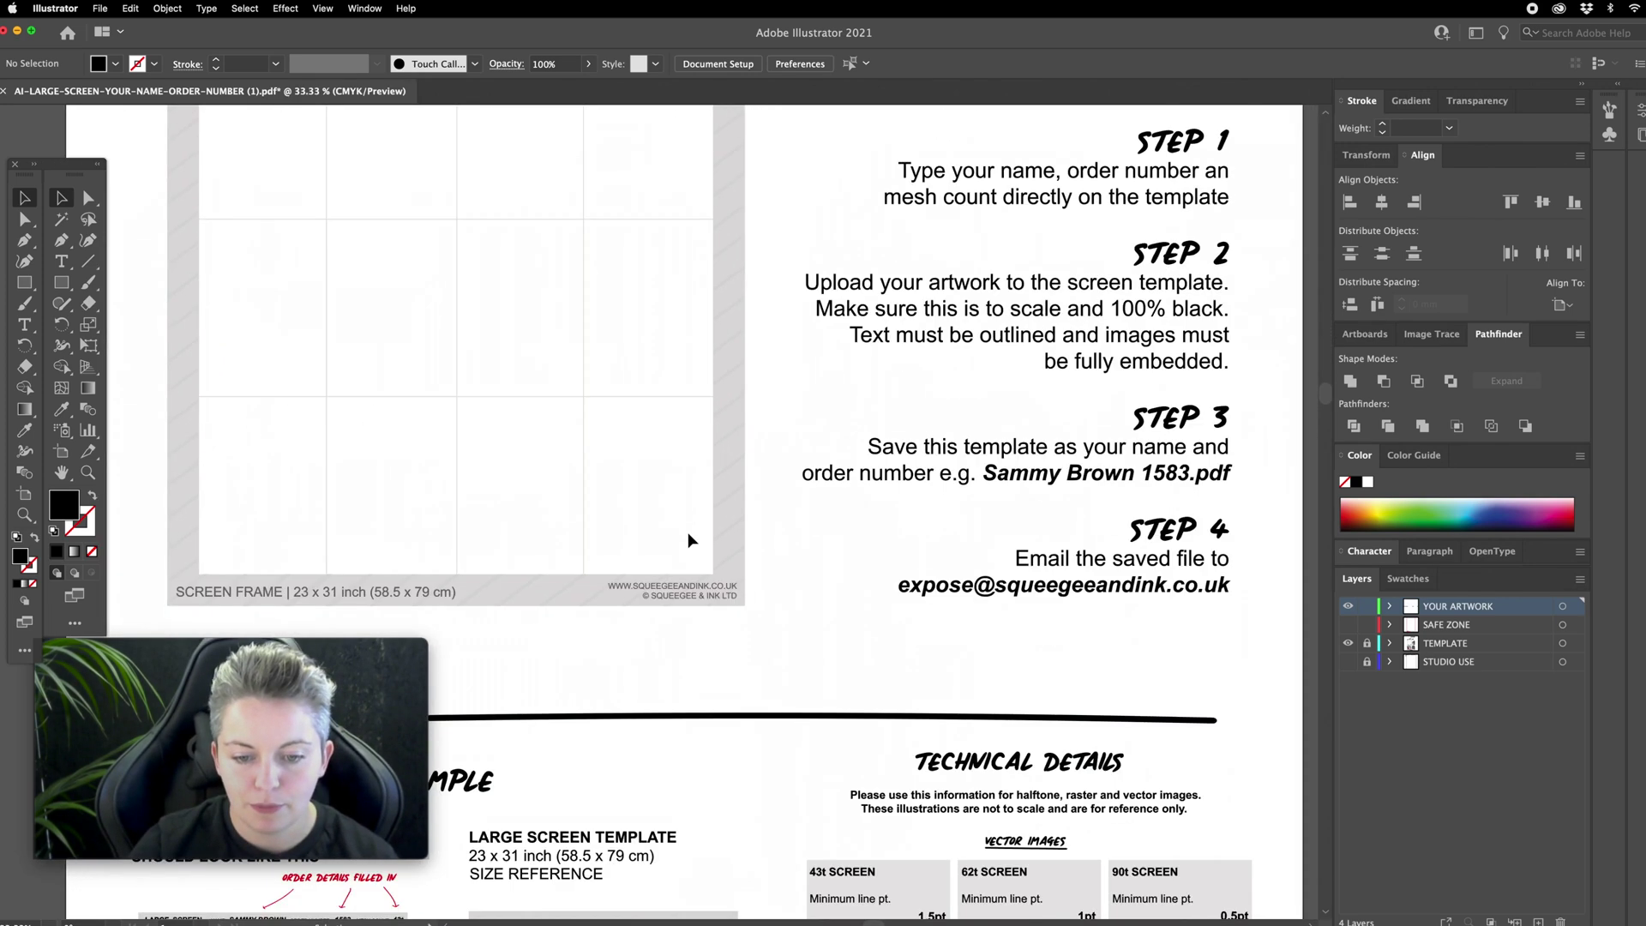
scroll(692, 540, "down", 4)
scroll(692, 540, "up", 10)
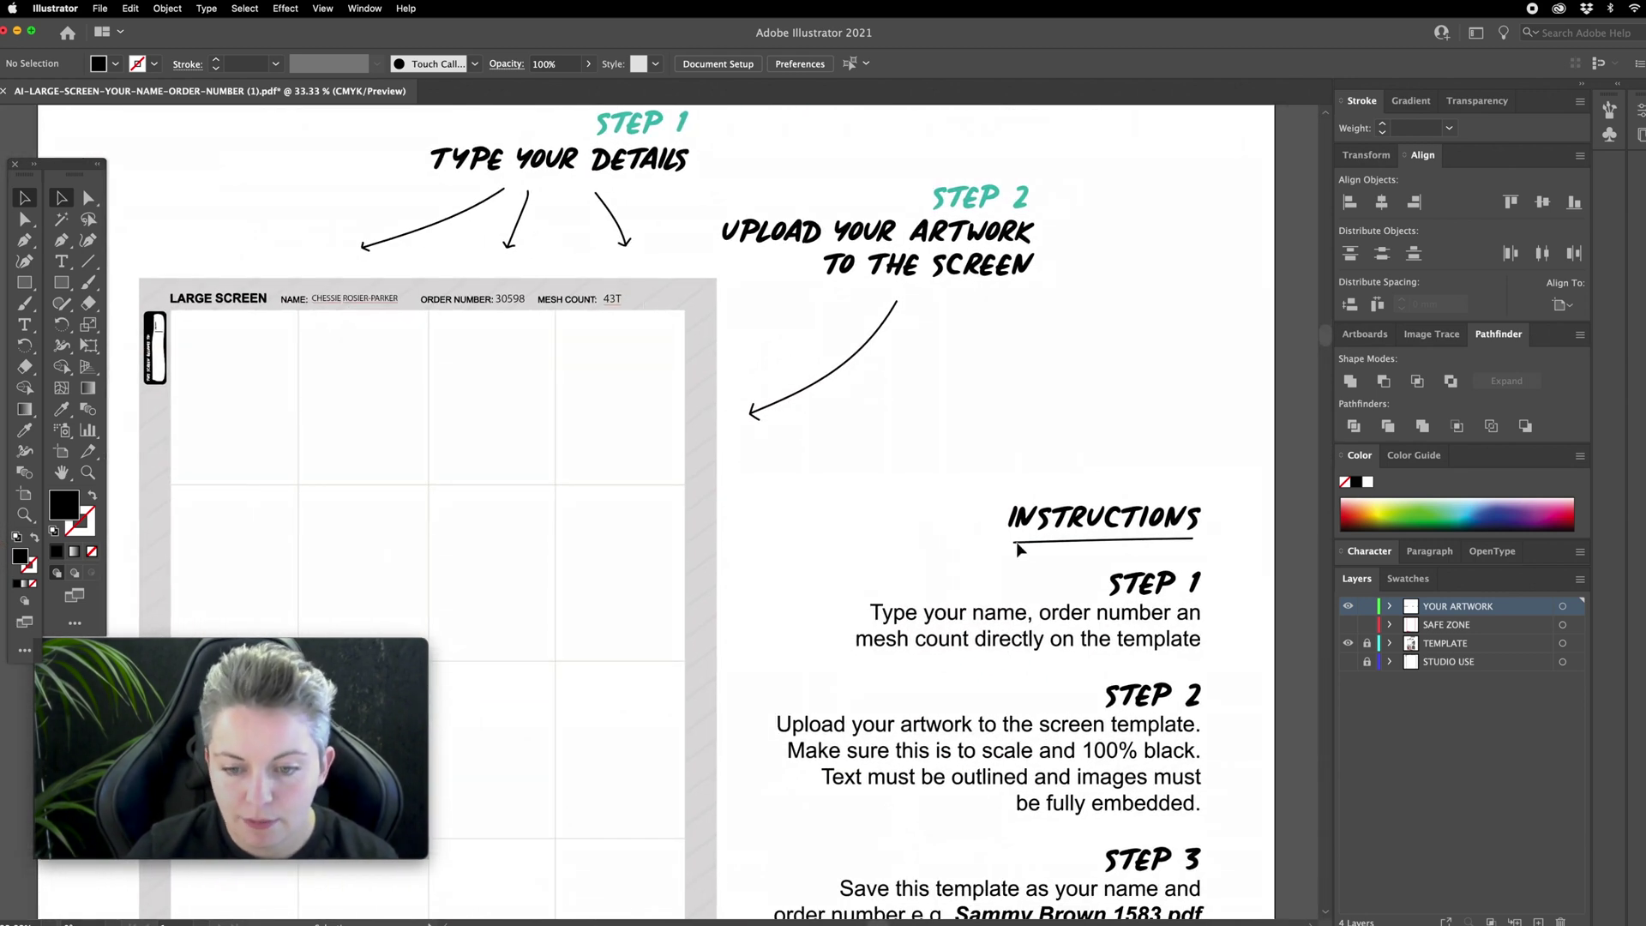
scroll(1077, 683, "down", 2)
scroll(1077, 683, "left", 1)
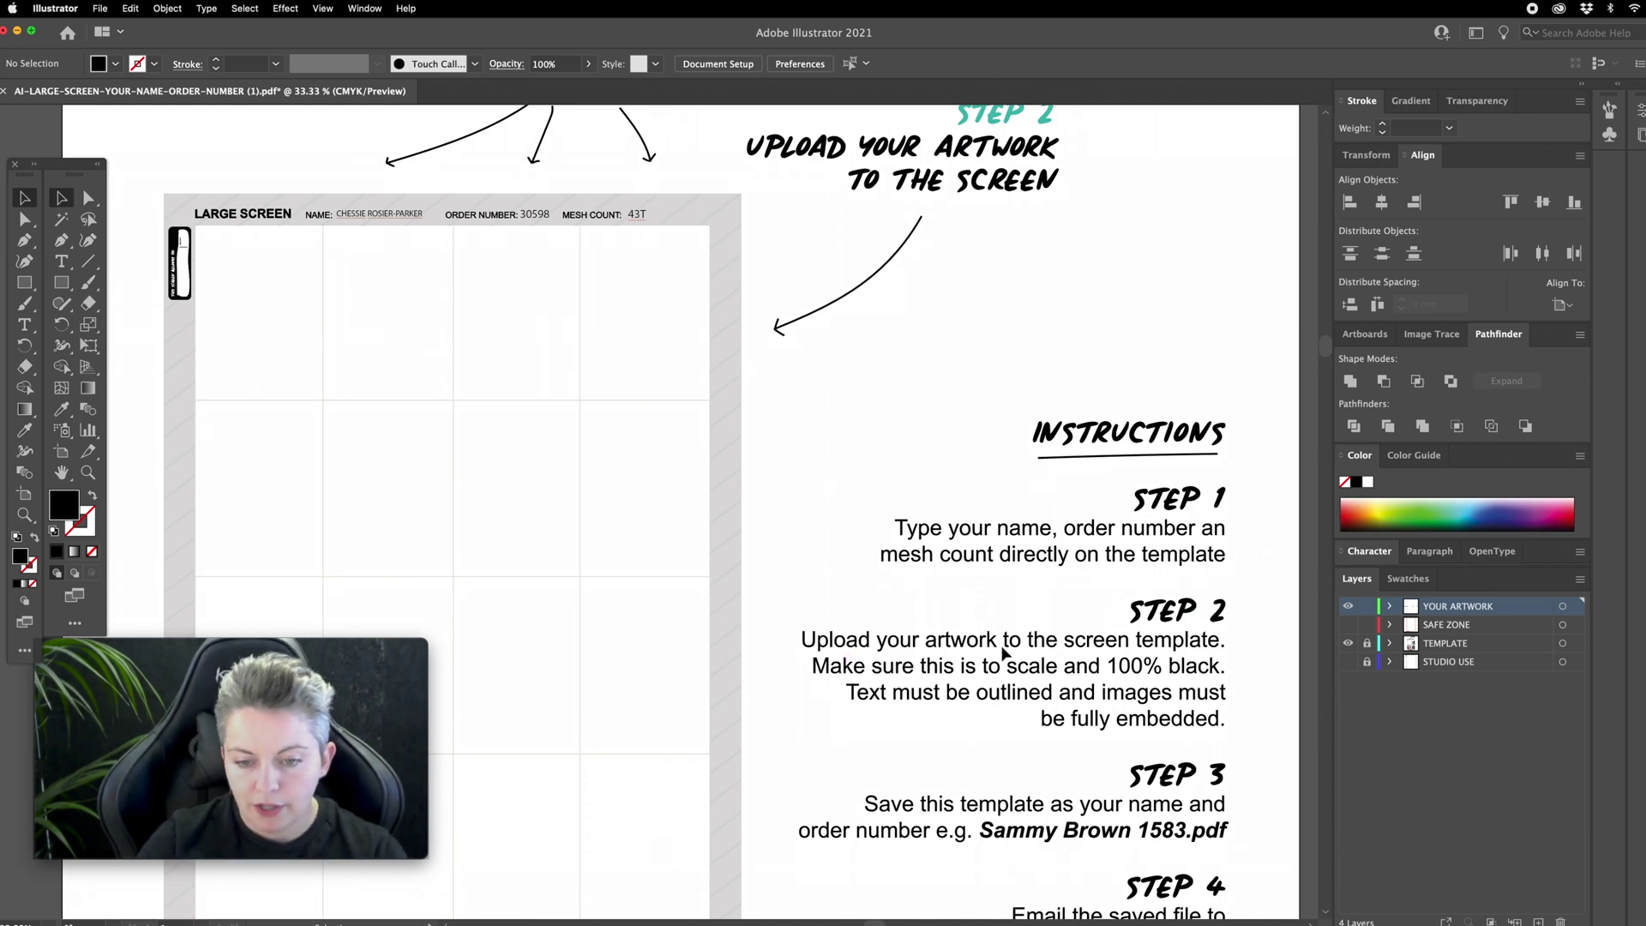
scroll(885, 625, "left", 3)
scroll(885, 626, "up", 1)
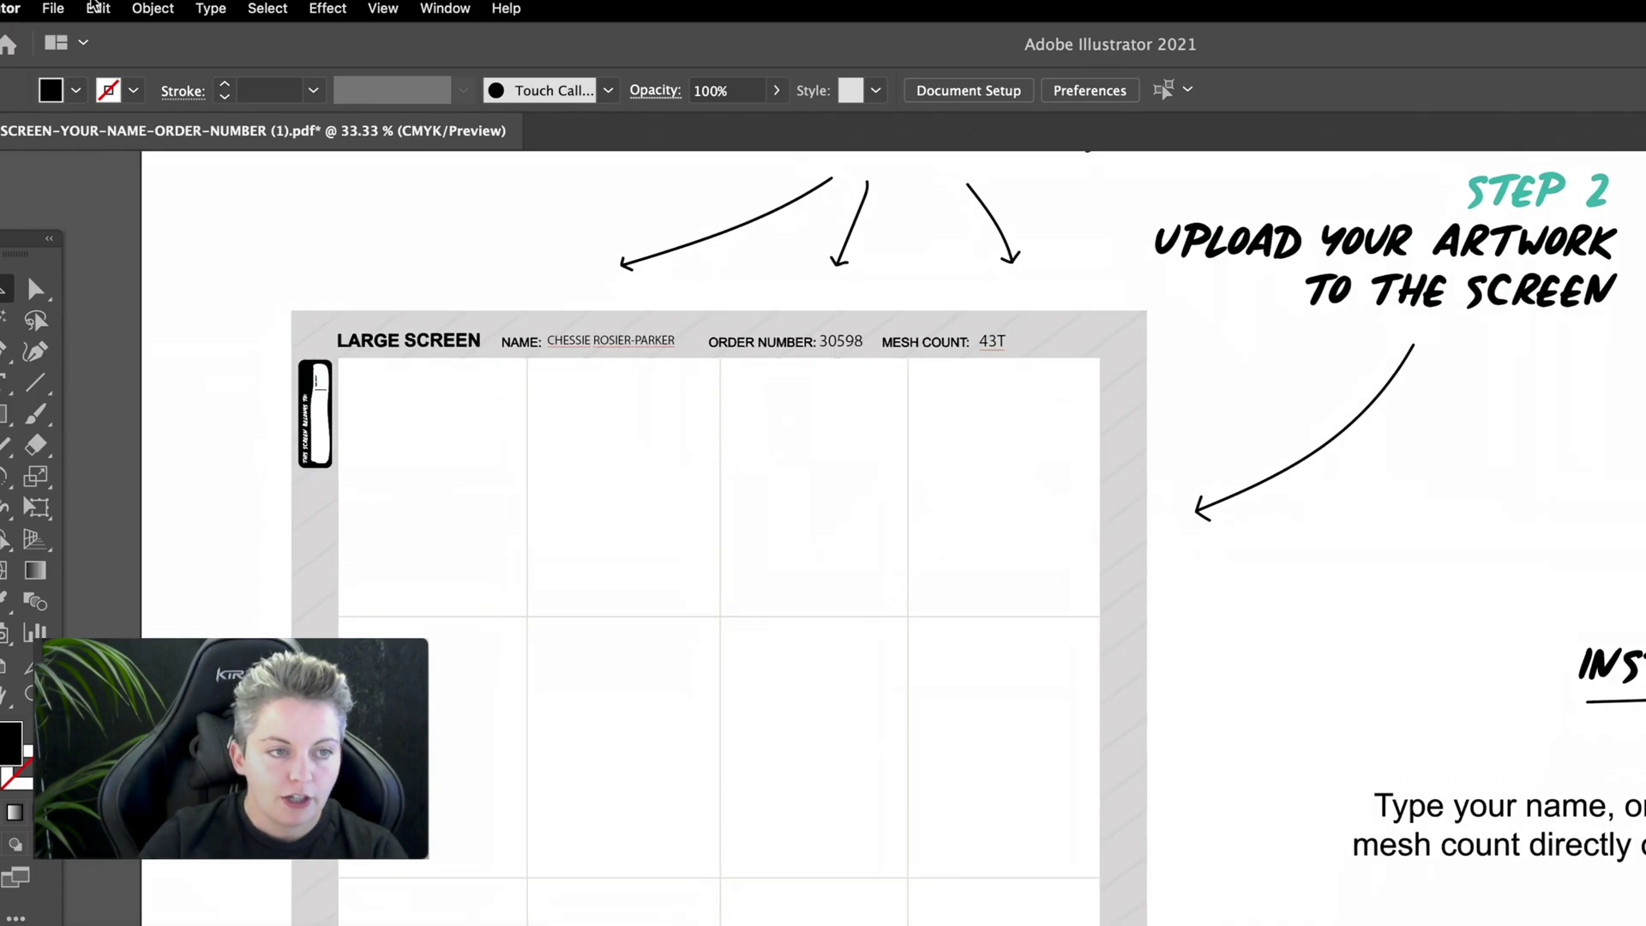
Step: Place SCREEN DESIGN.ai from the Desktop and drag it out large onto the template
left_click(54, 8)
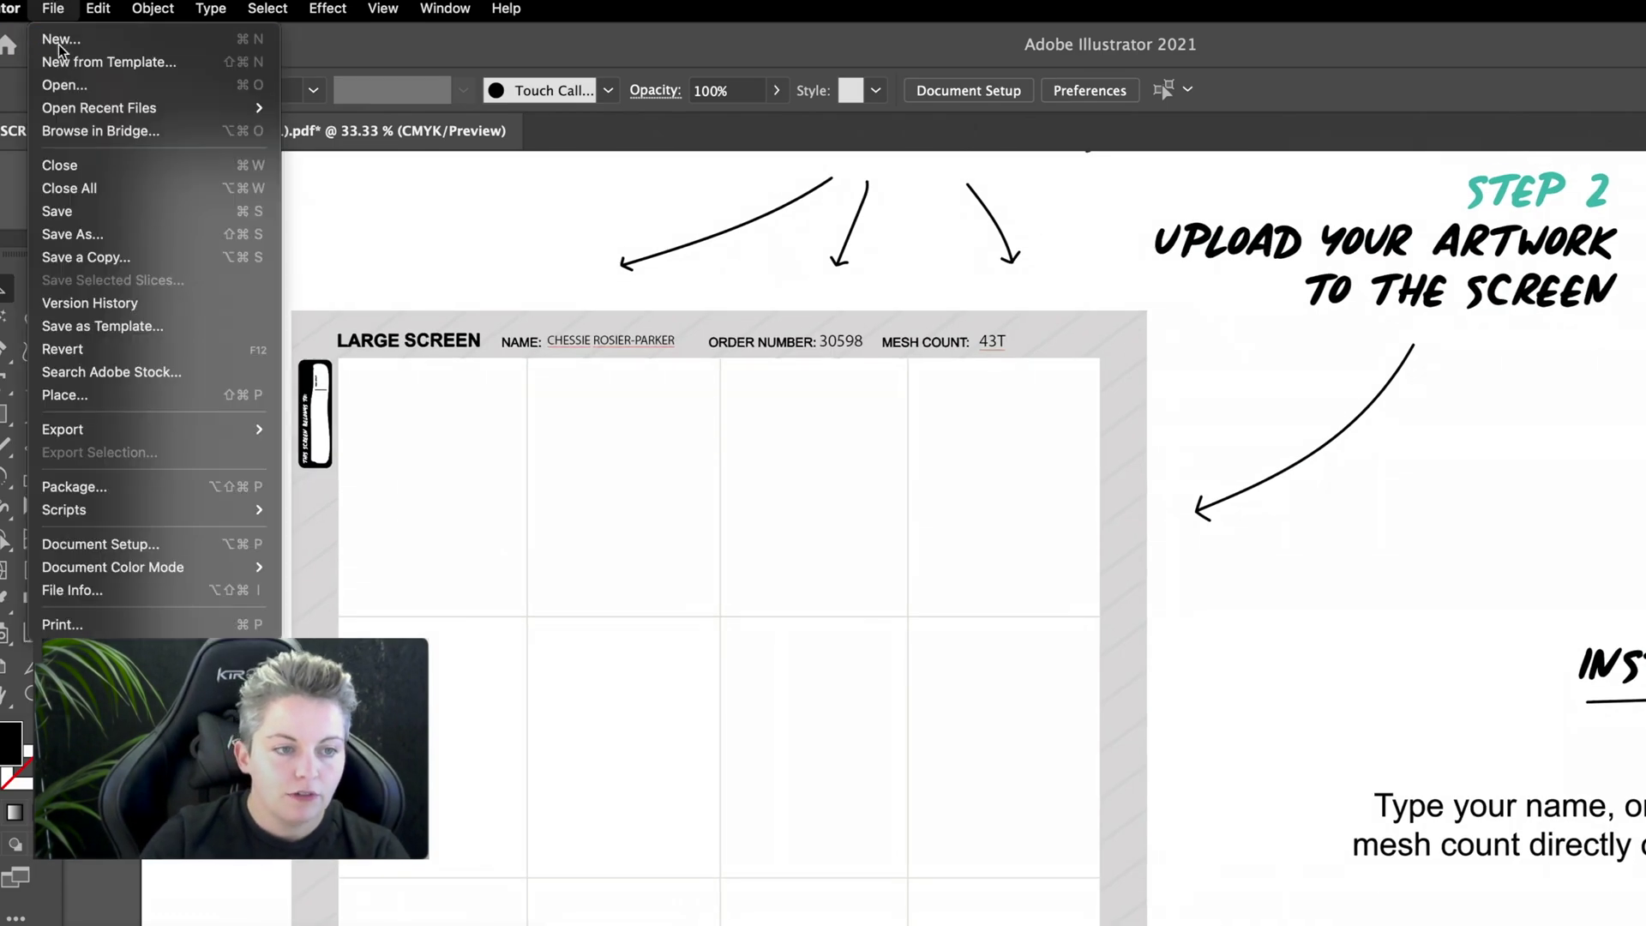
left_click(68, 395)
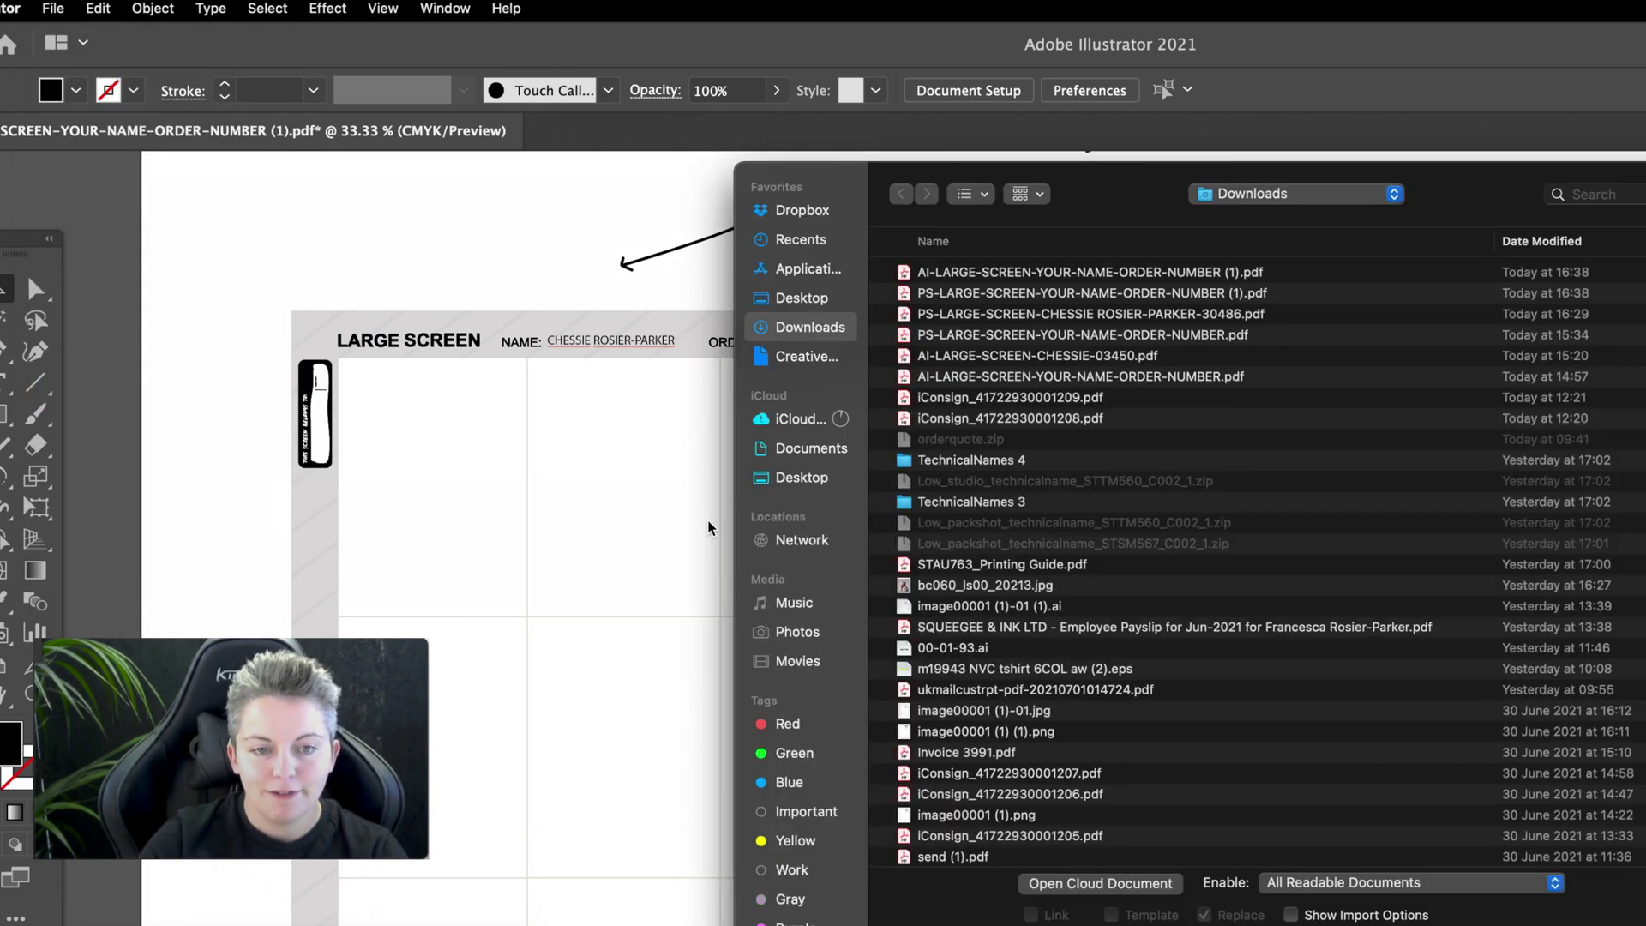
left_click(802, 300)
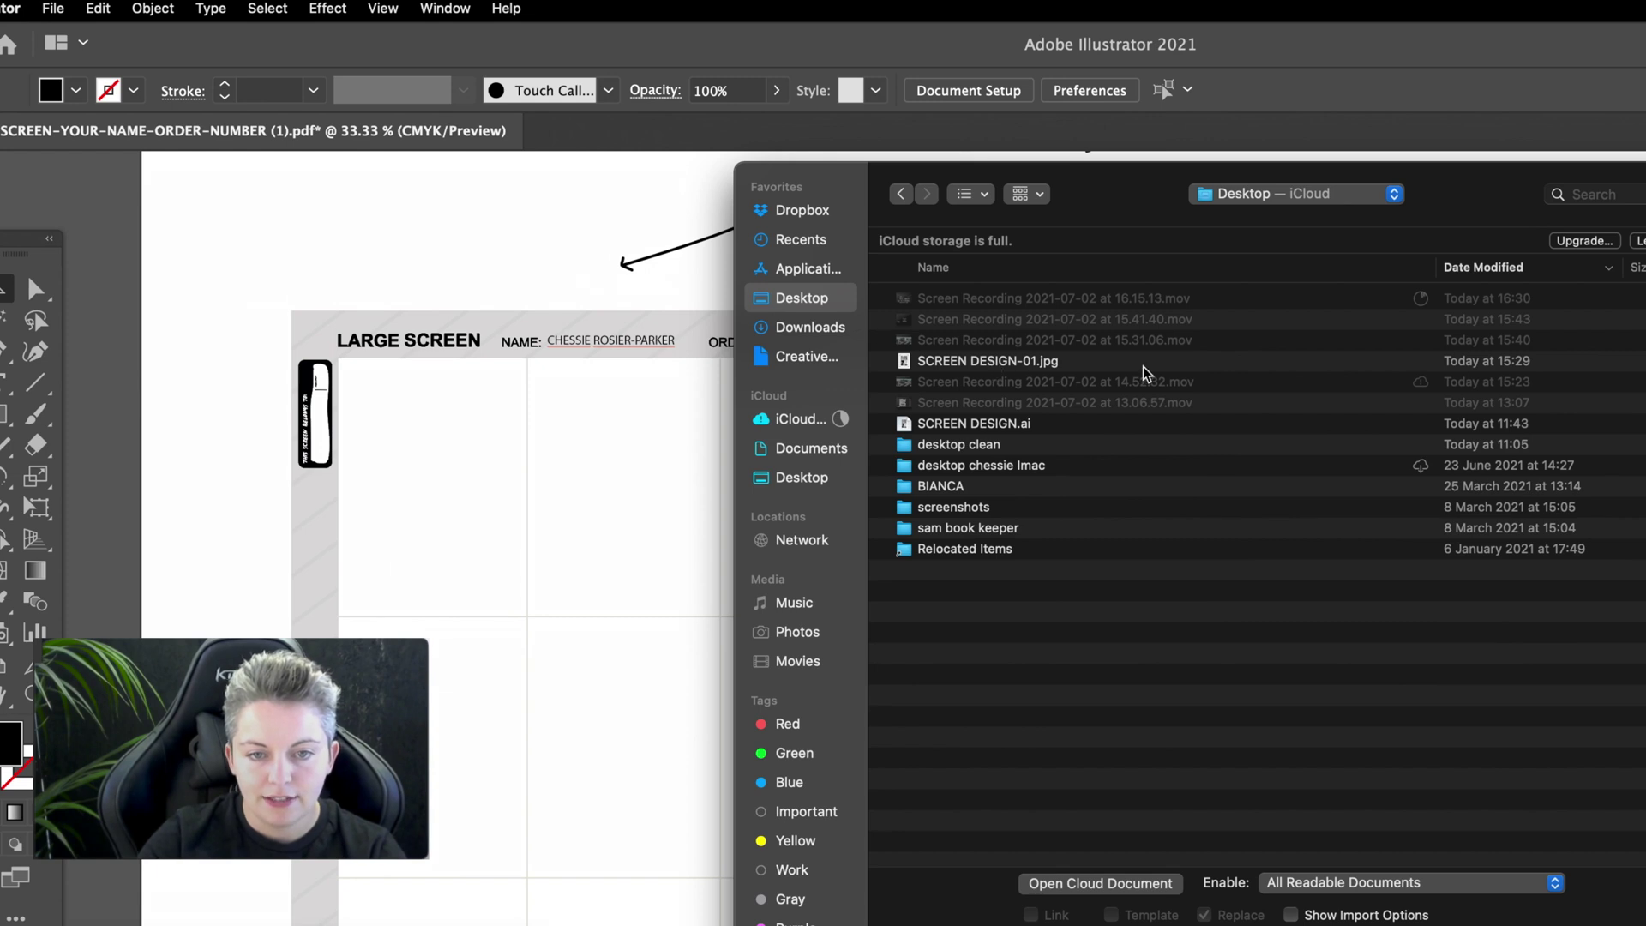
left_click(1019, 425)
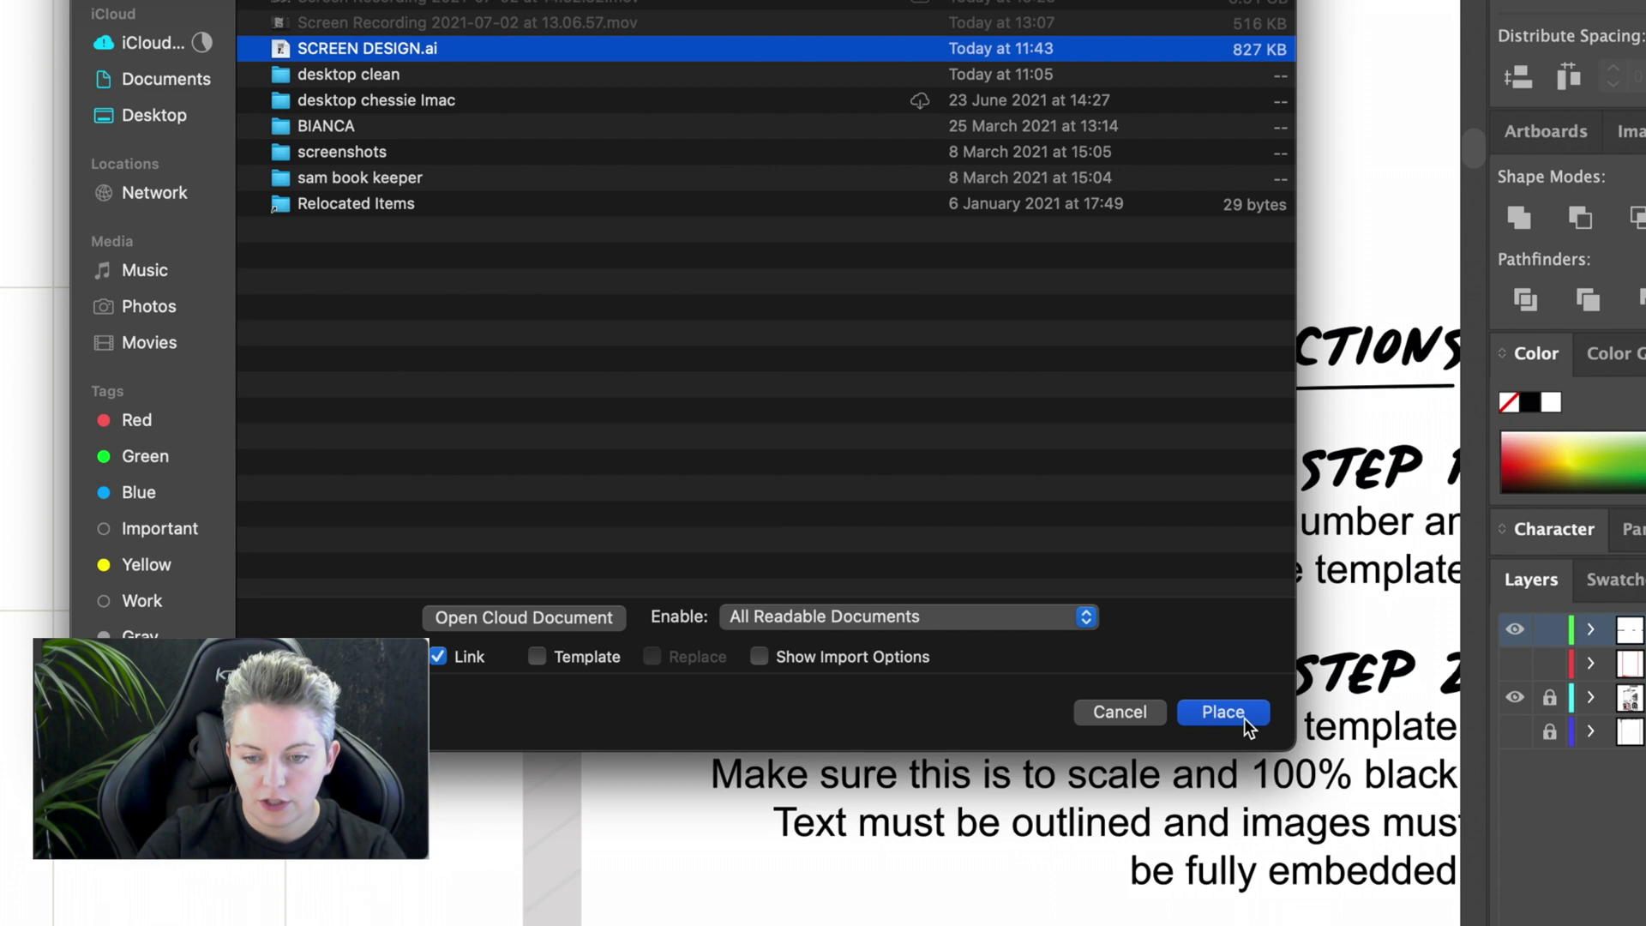
left_click(1243, 716)
left_click_drag(385, 360, 695, 778)
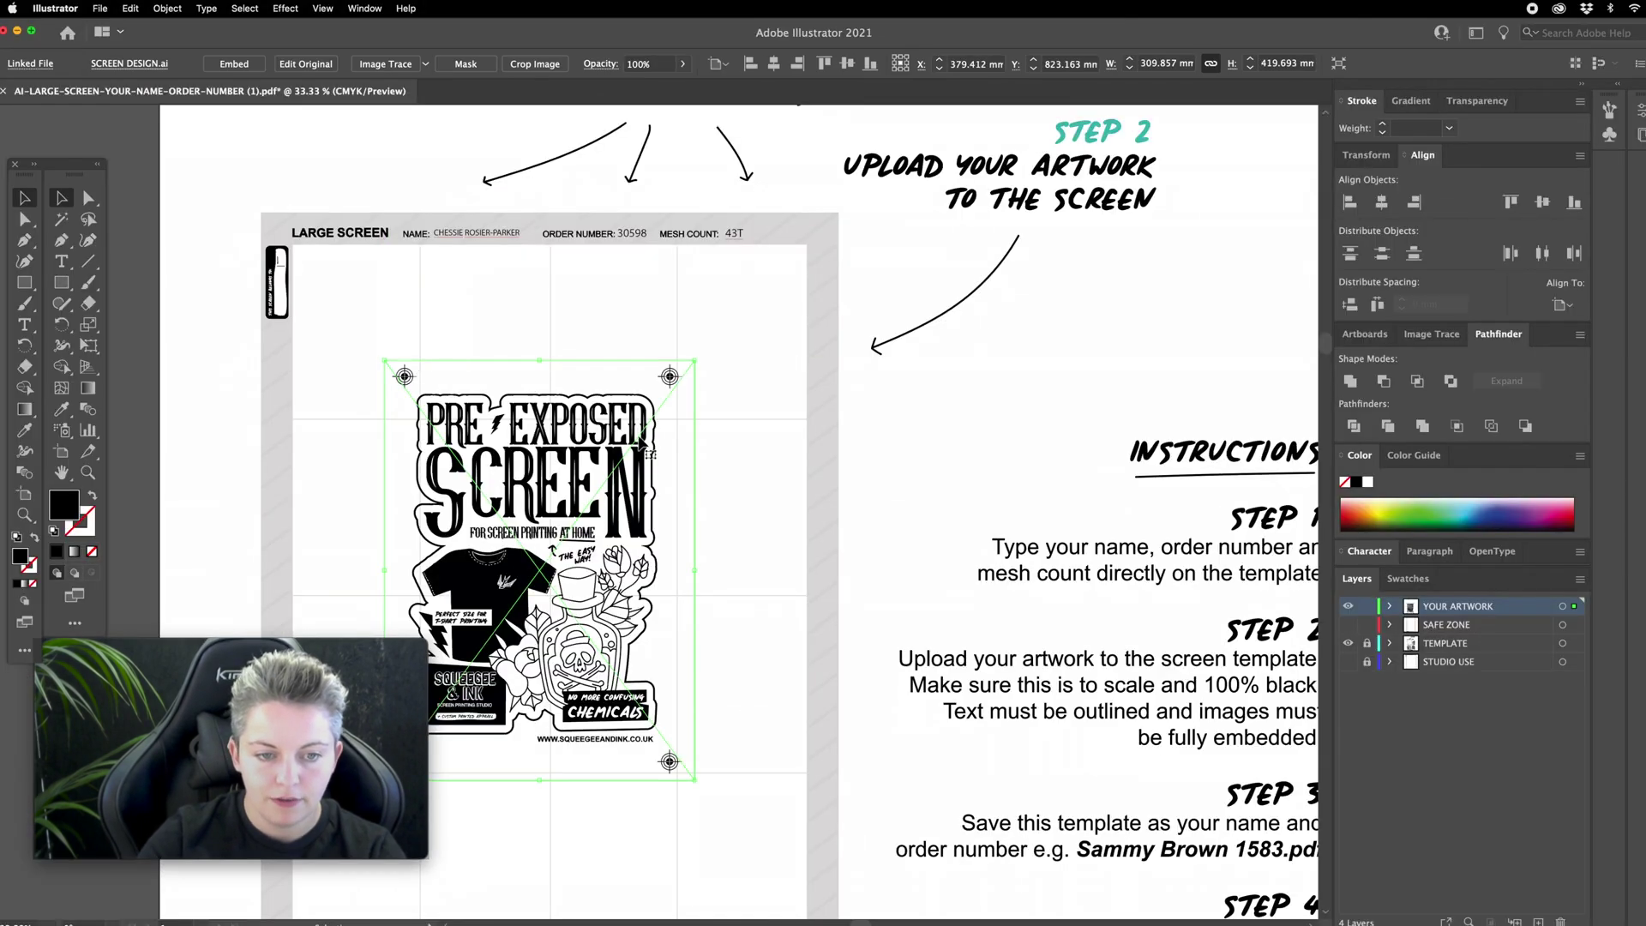
Step: Nudge the placed artwork slightly lower and embed it in the document
mouse_move(567, 471)
left_mouse_down()
mouse_move(585, 512)
mouse_move(576, 496)
left_mouse_up()
scroll(576, 495, "left", 5)
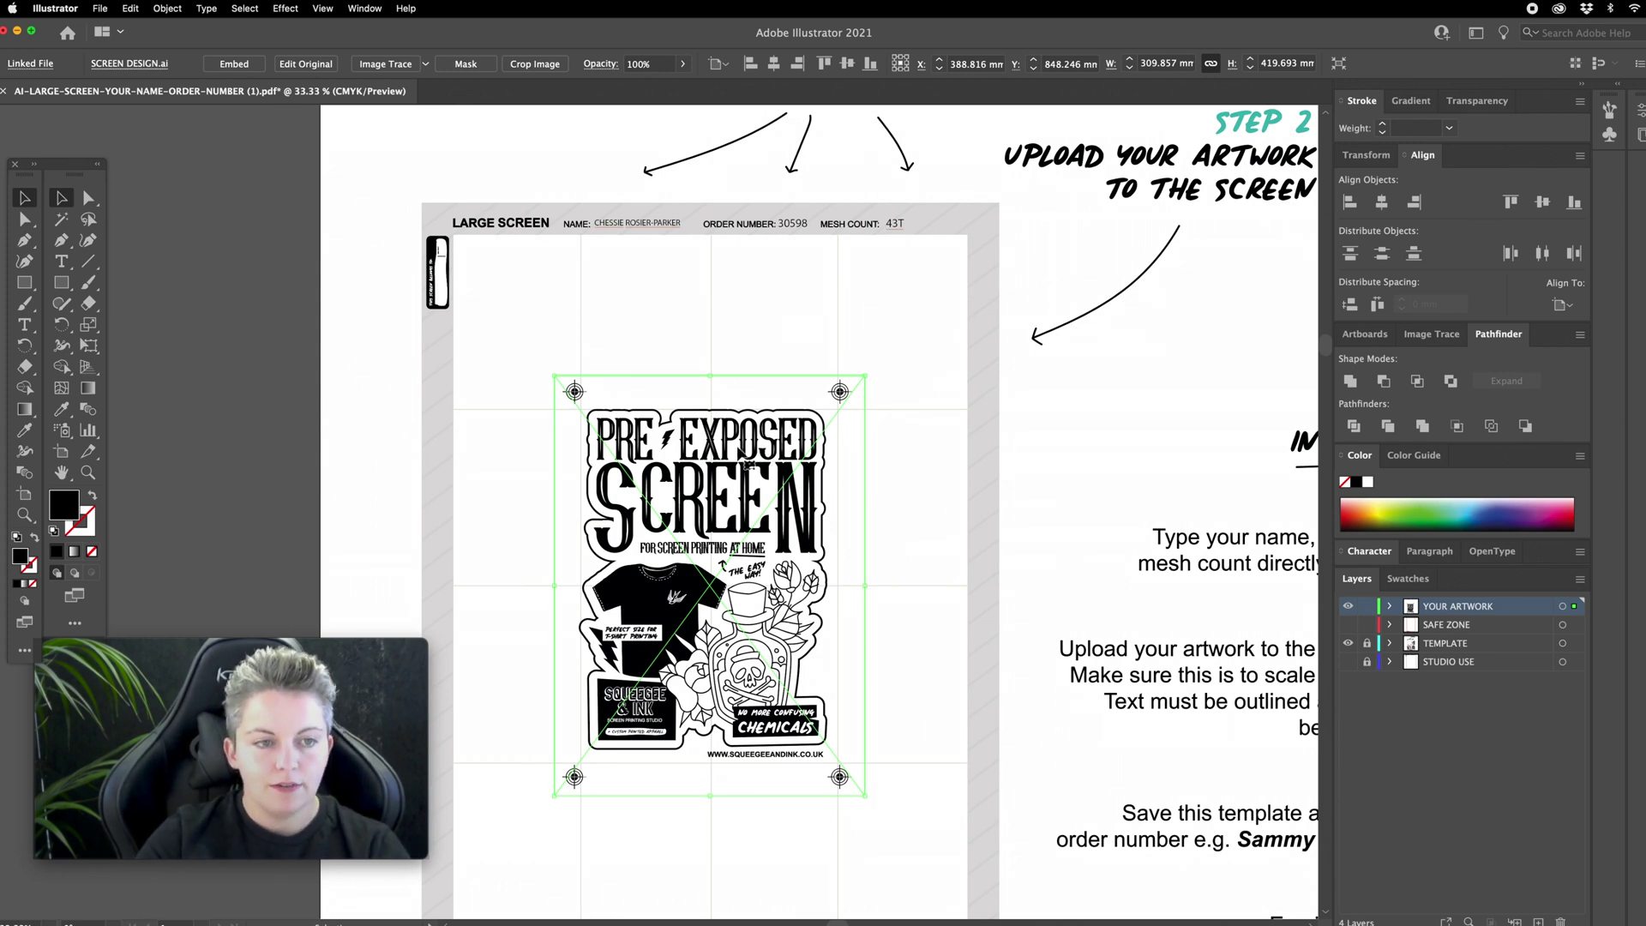
scroll(505, 403, "right", 2)
scroll(505, 396, "down", 2)
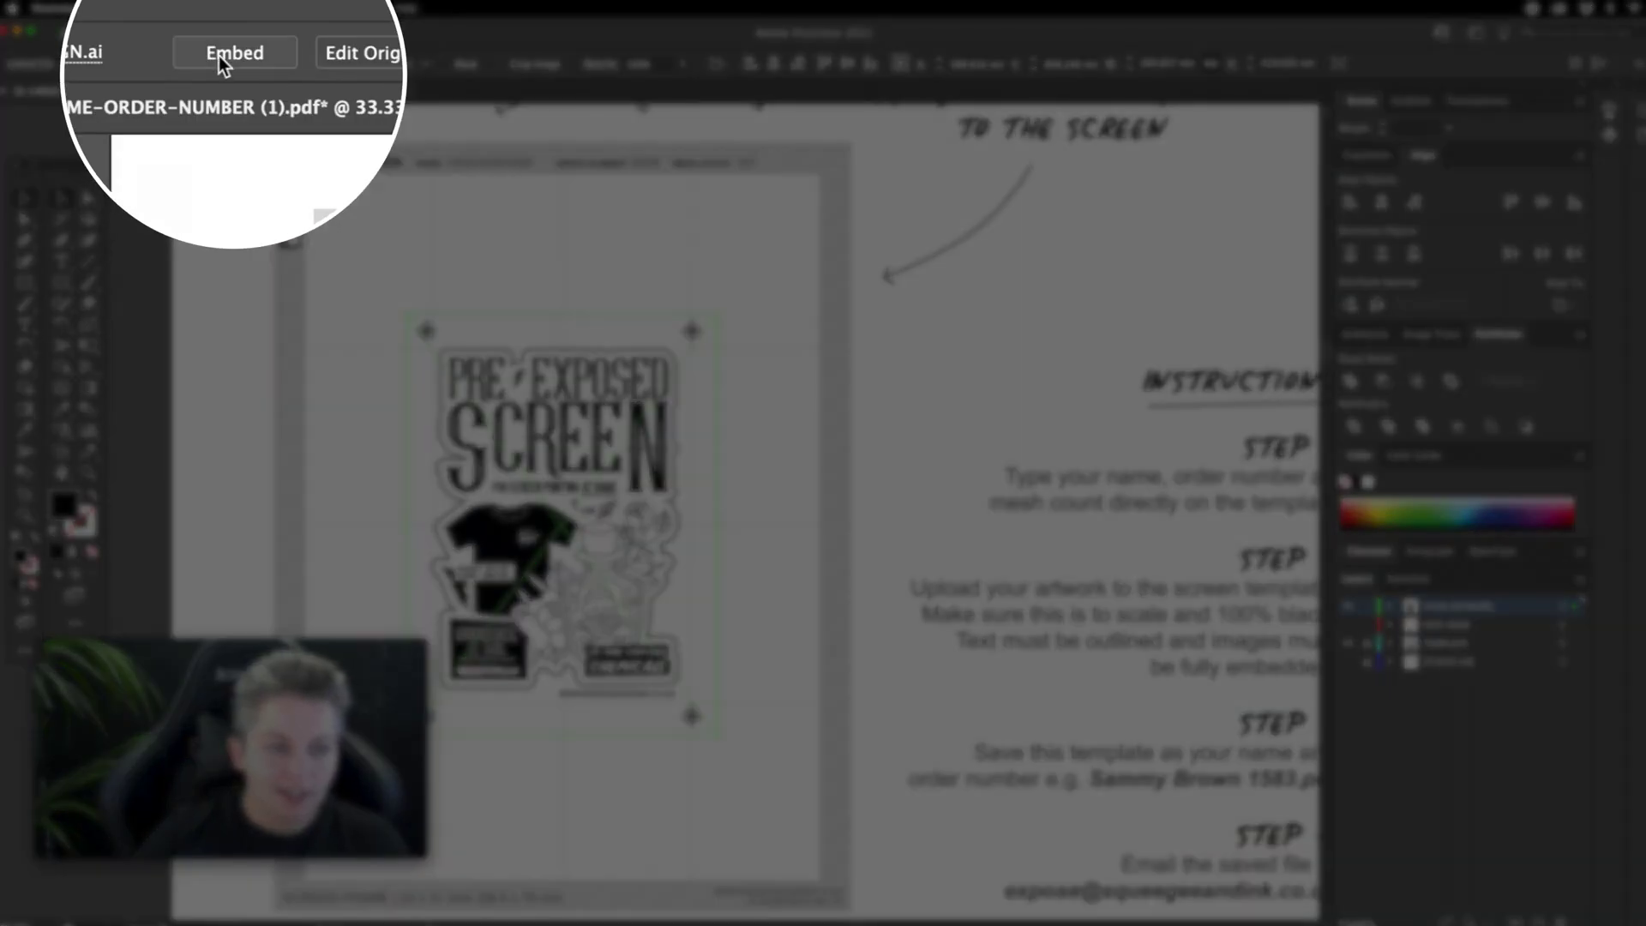
left_click(218, 54)
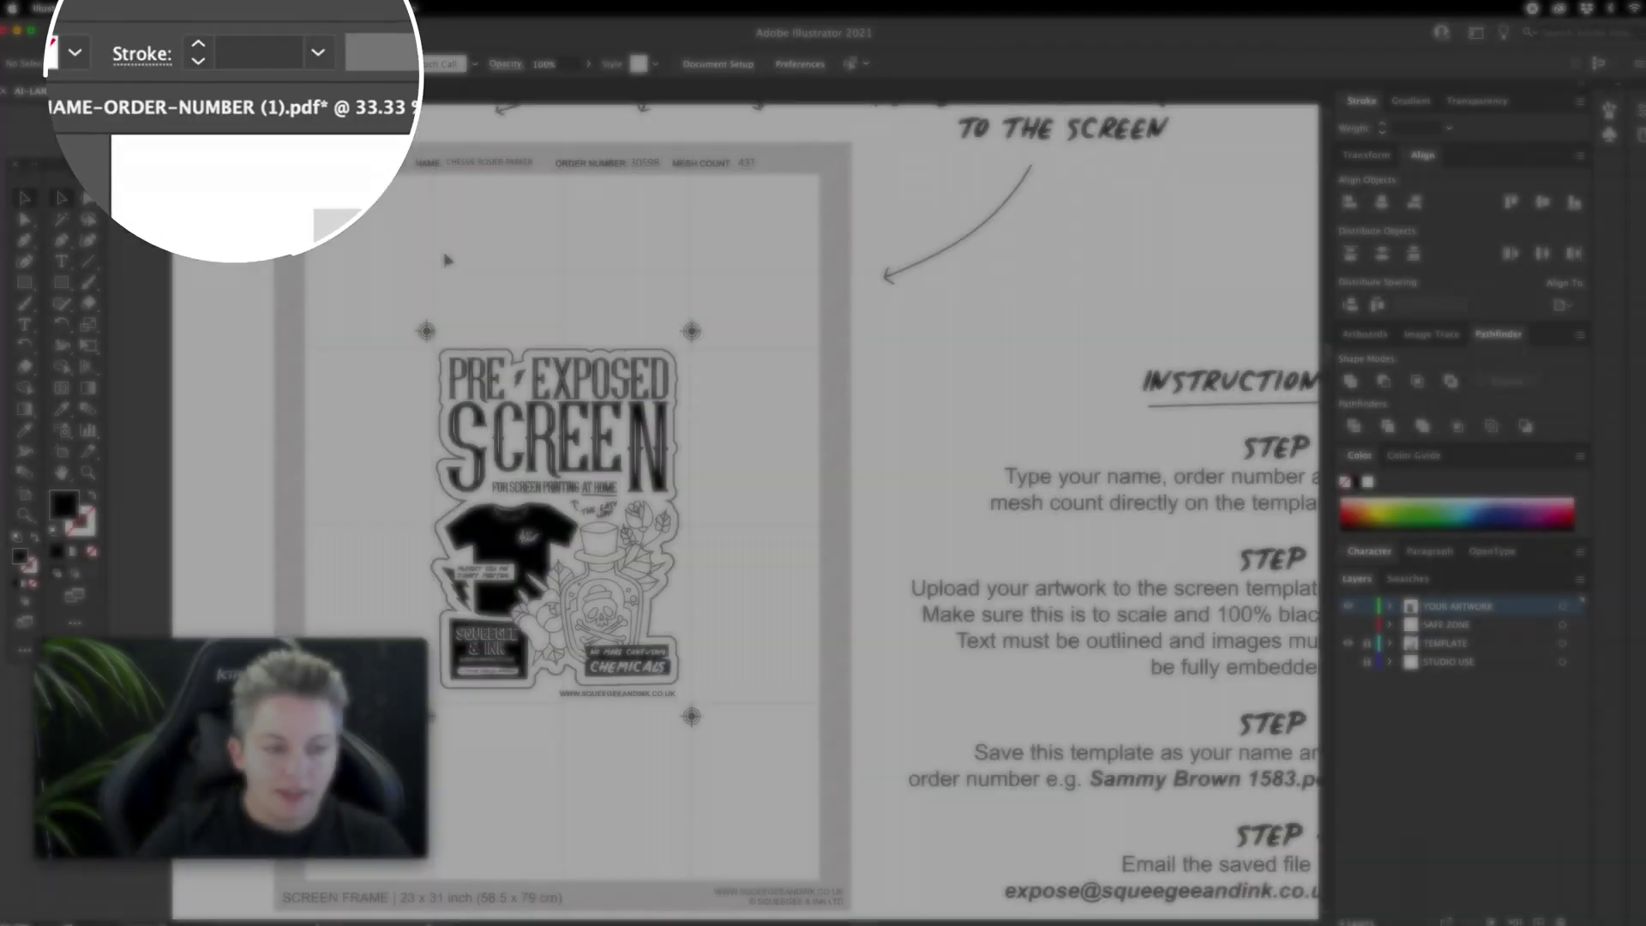
left_click(471, 290)
Step: Inspect the embedded artwork with the Direct Selection tool, then deselect it
left_click(85, 202)
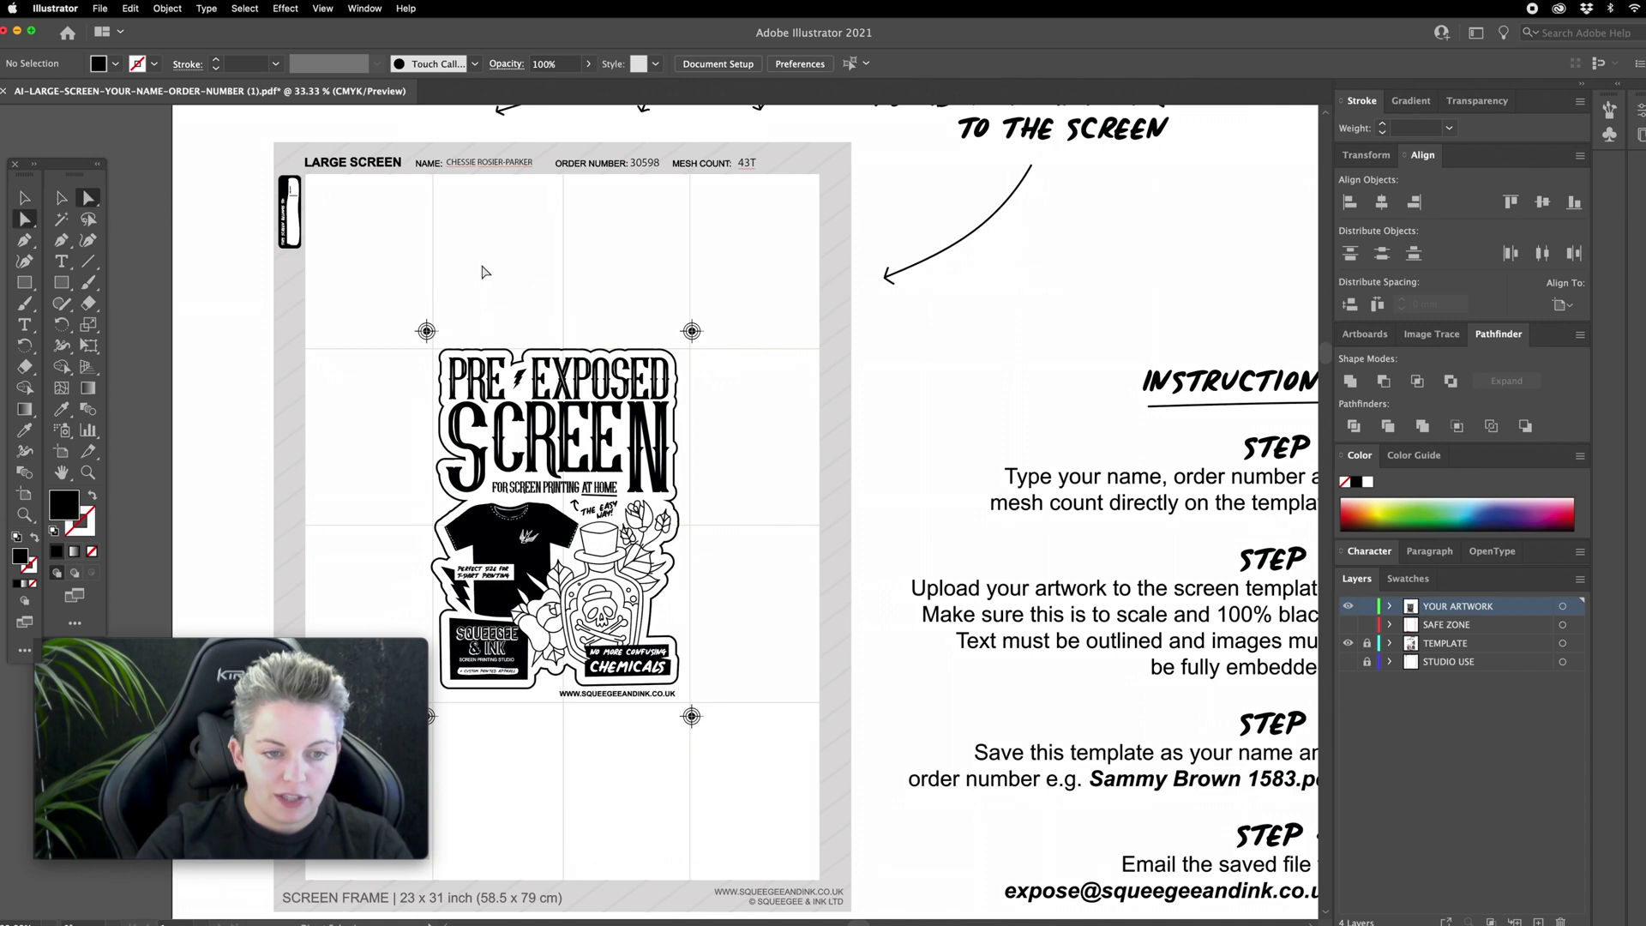
left_click(562, 343)
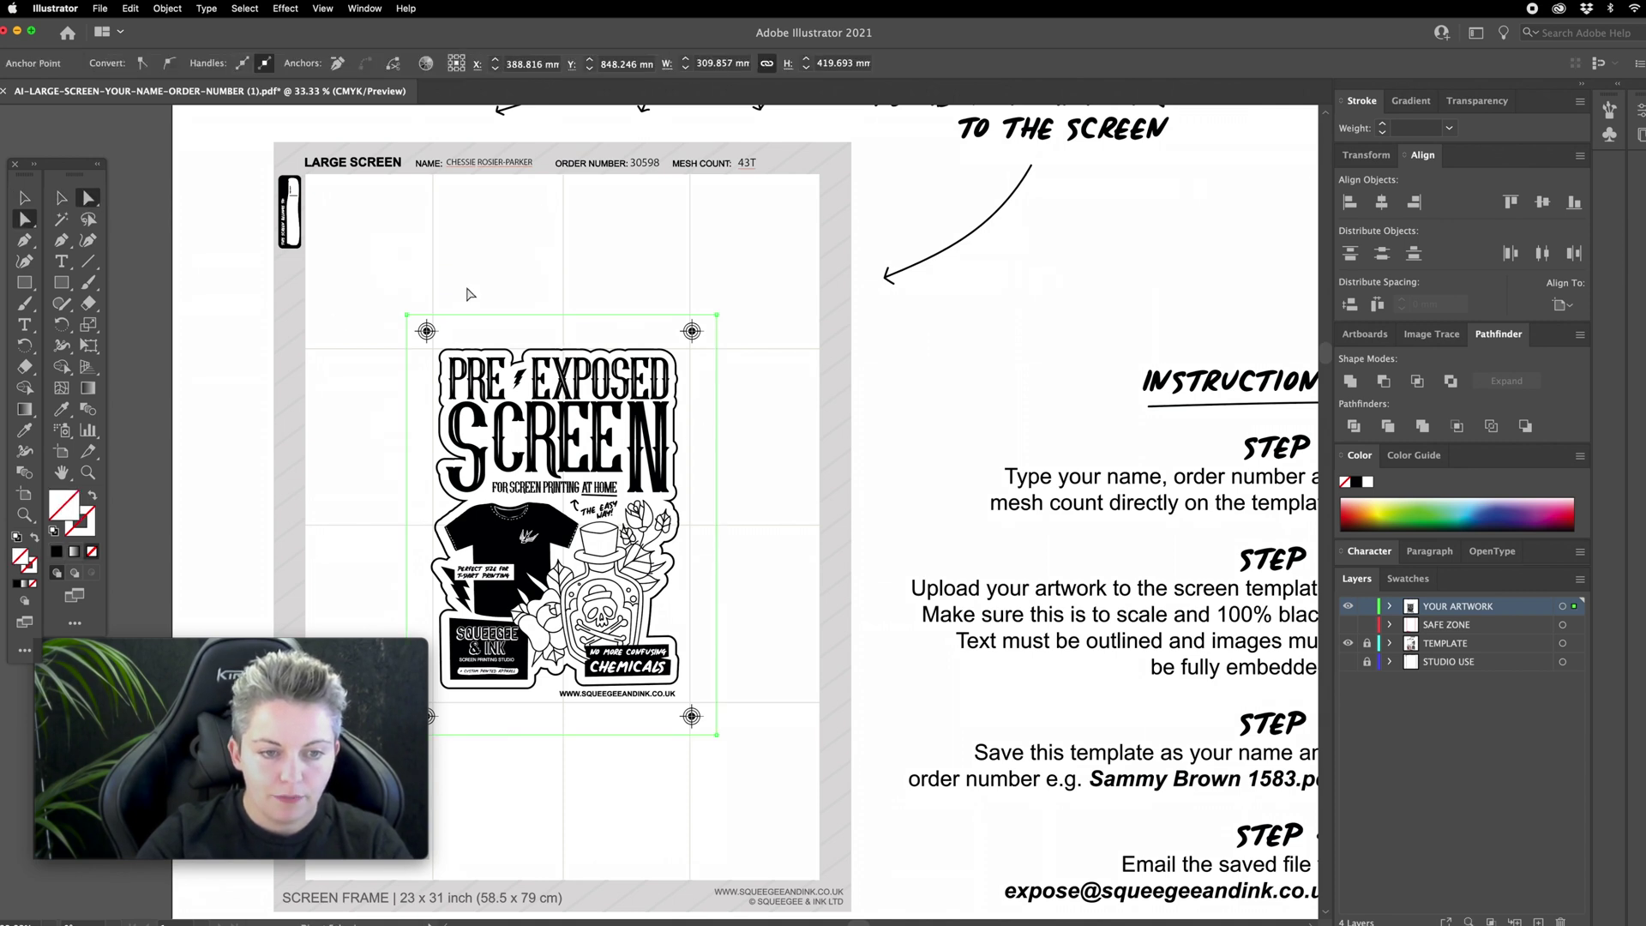
left_click(470, 294)
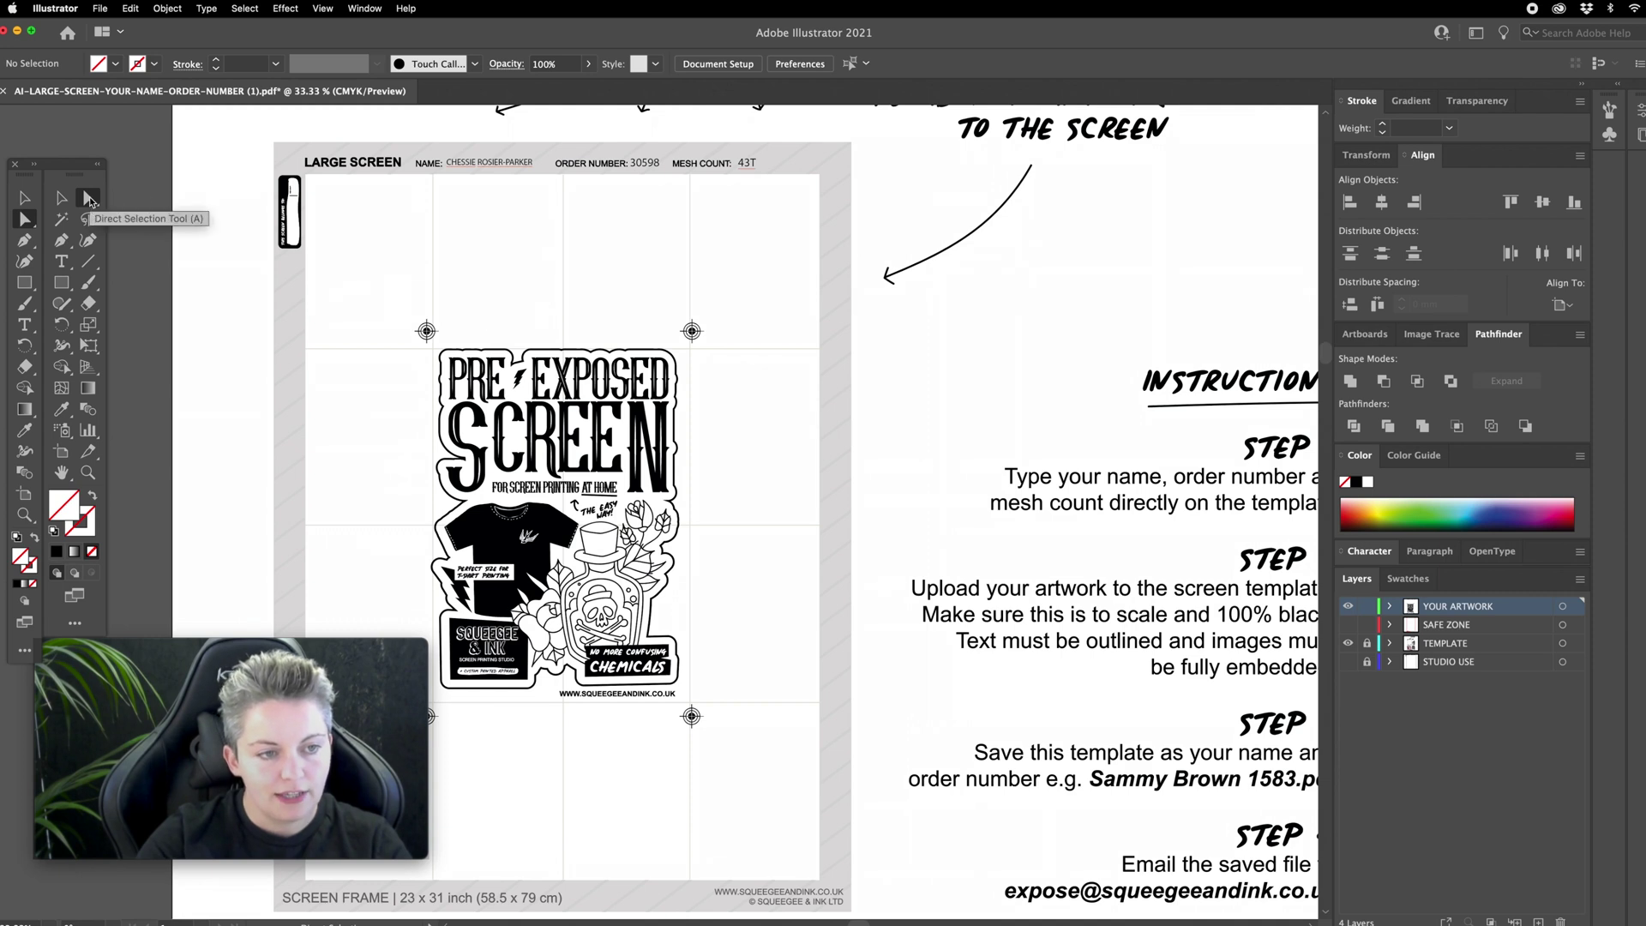
left_click(538, 335)
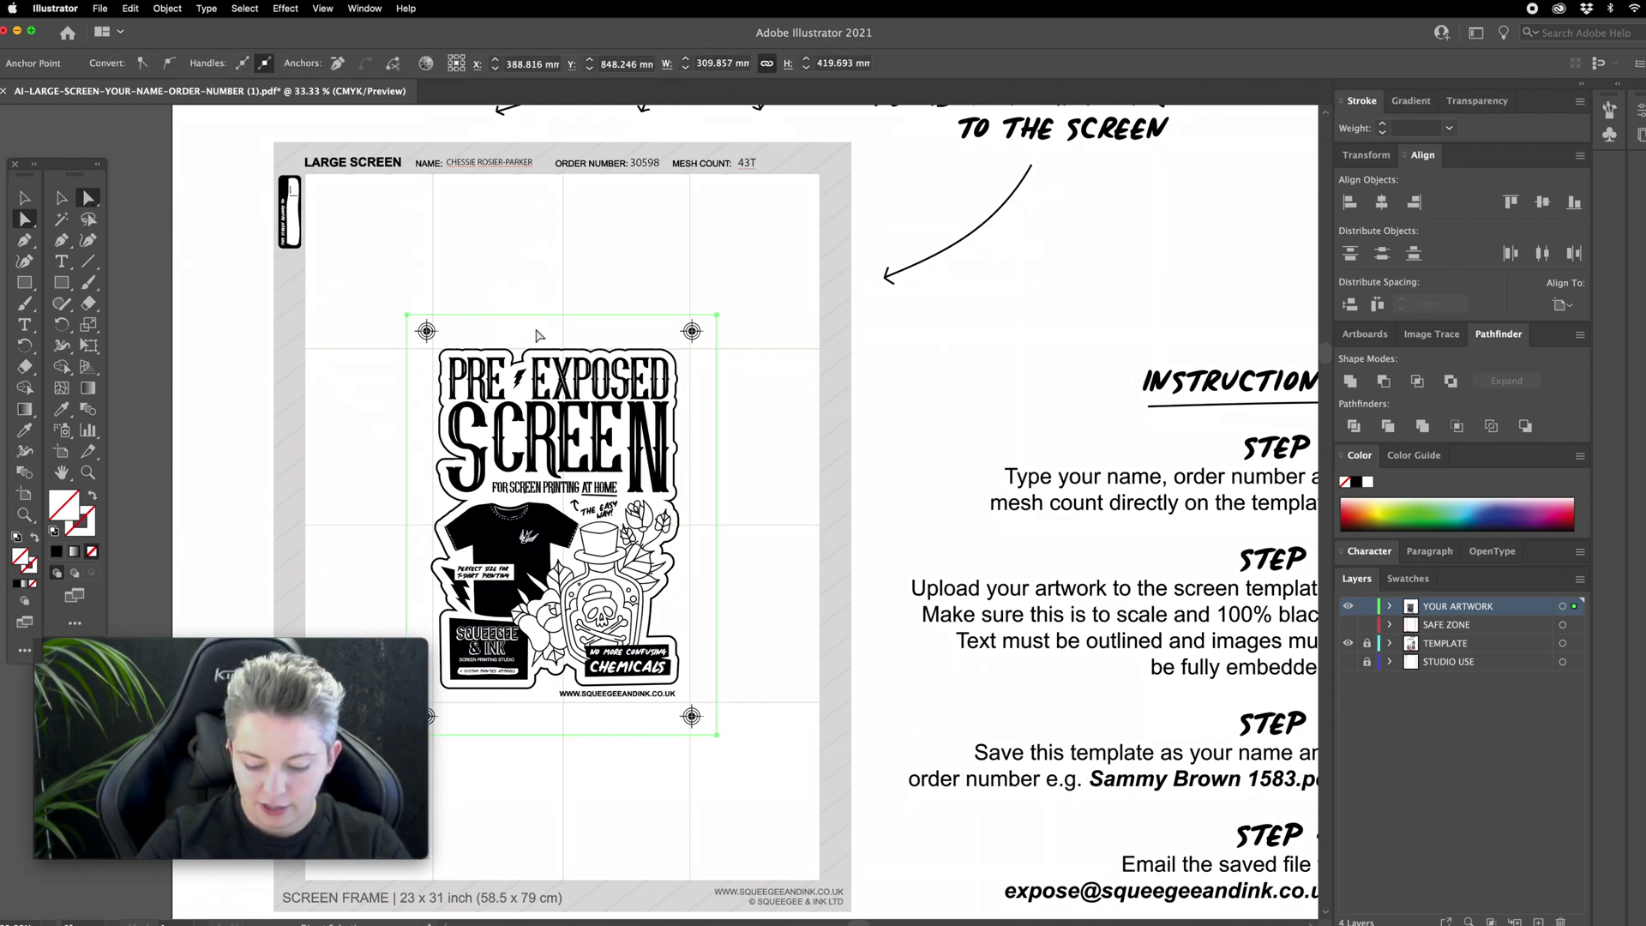
left_click(539, 335)
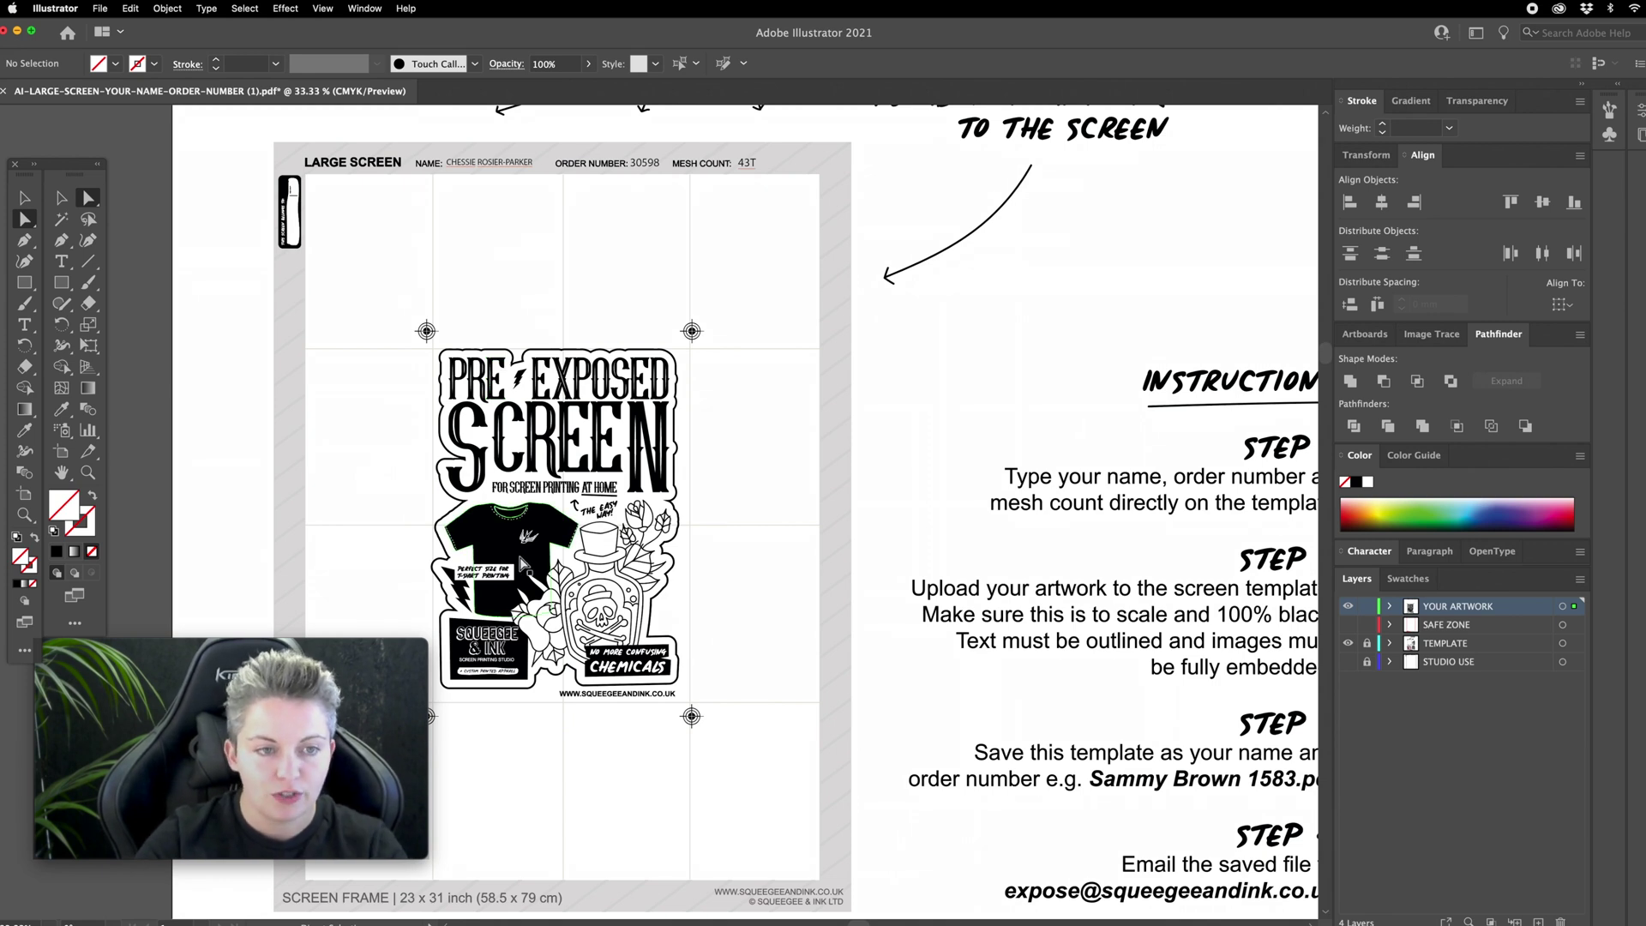
Step: Resize the artwork group to 300 mm wide and toggle the SAFE ZONE layer to check the fit
scroll(523, 566, "down", 3)
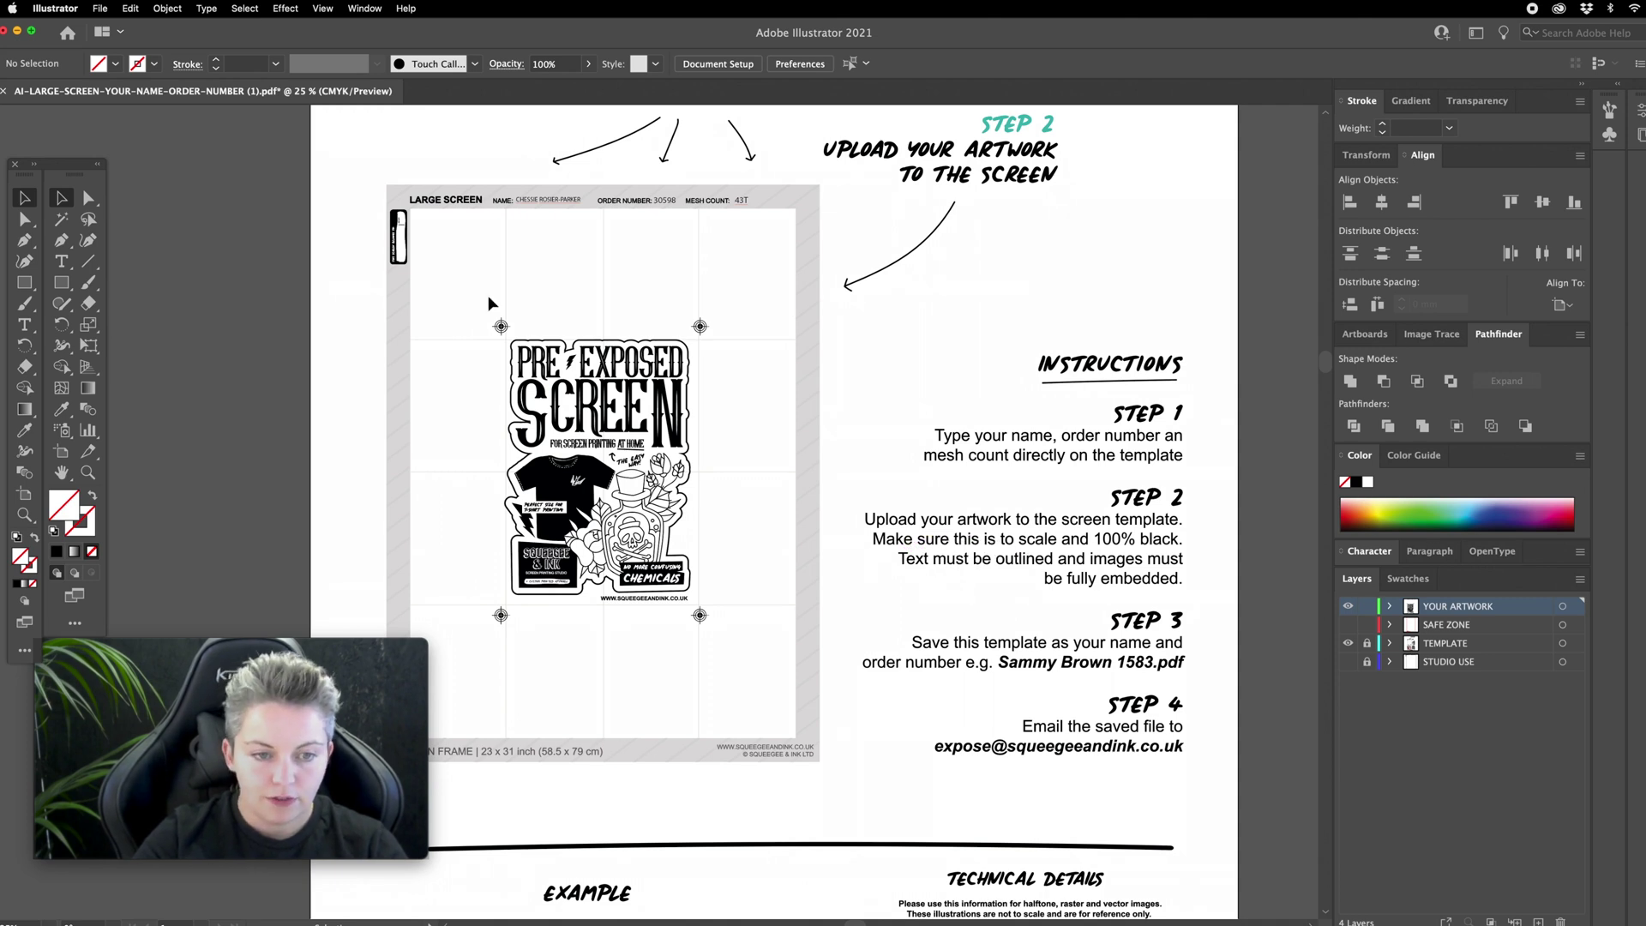
left_click(62, 200)
left_click_drag(493, 281, 729, 646)
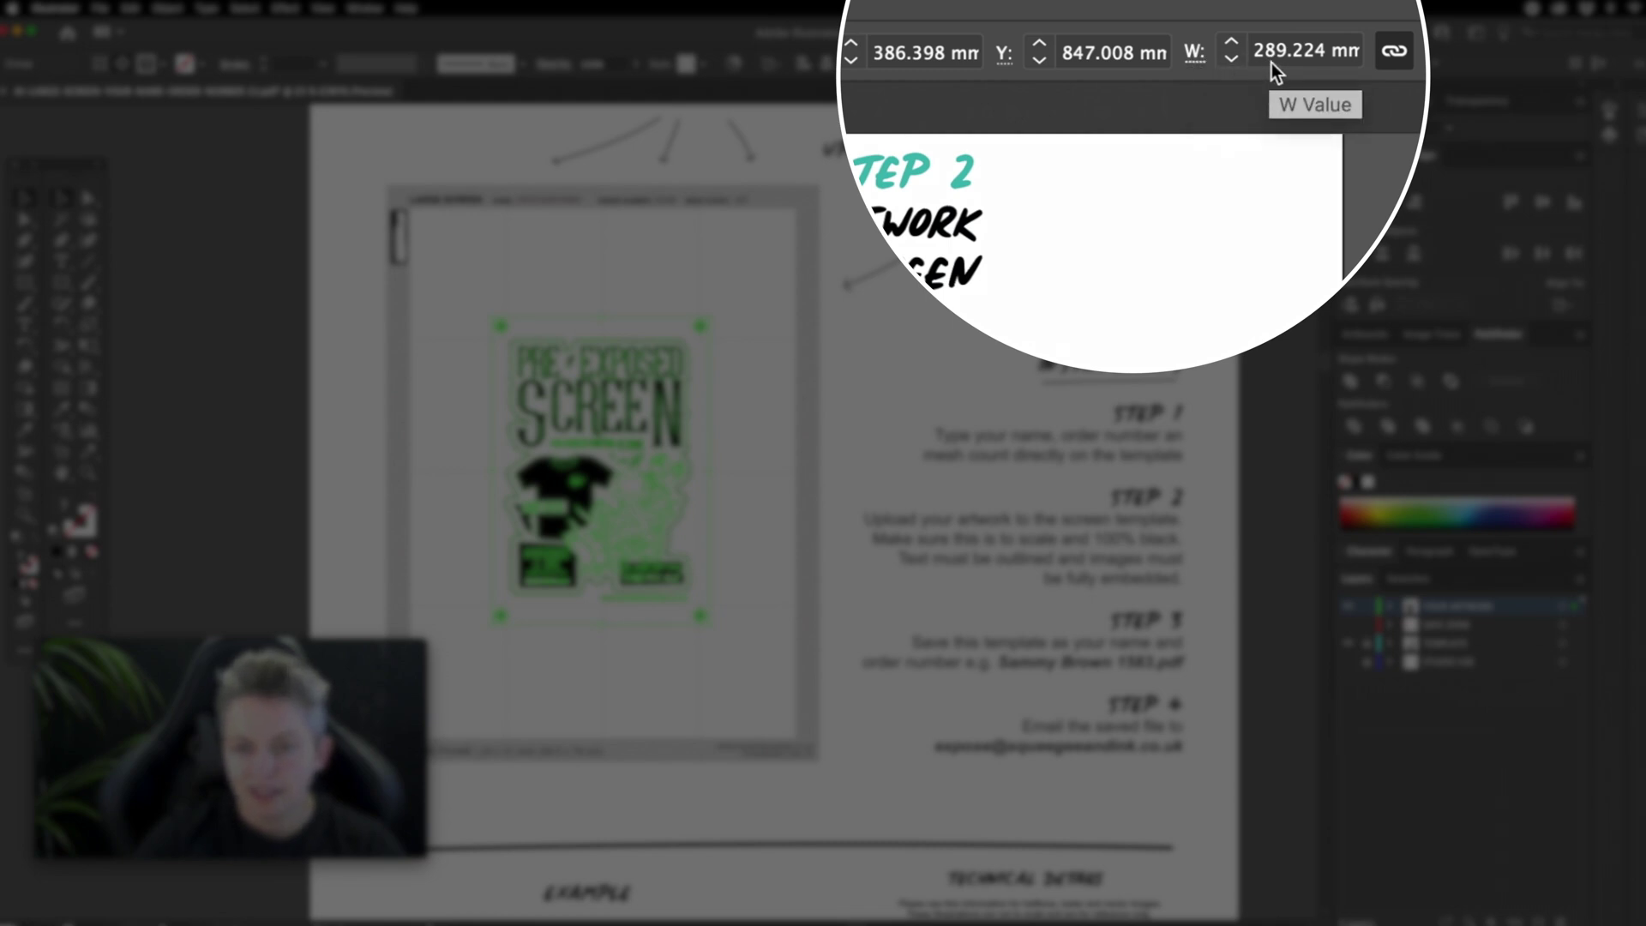
left_click(1200, 63)
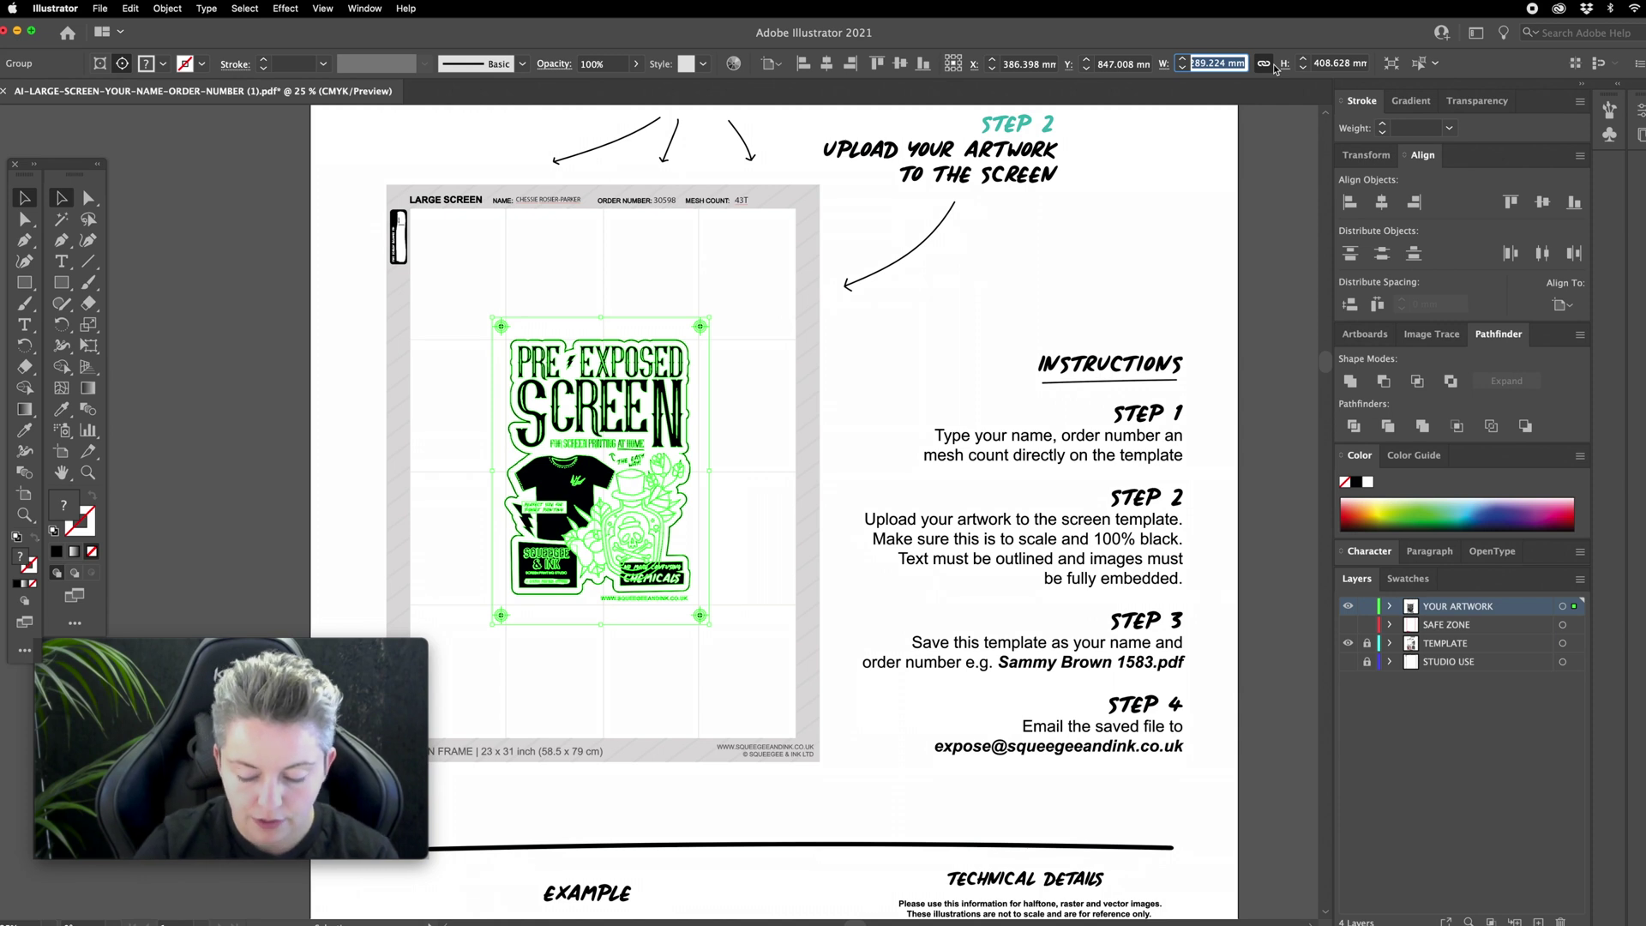
type("300")
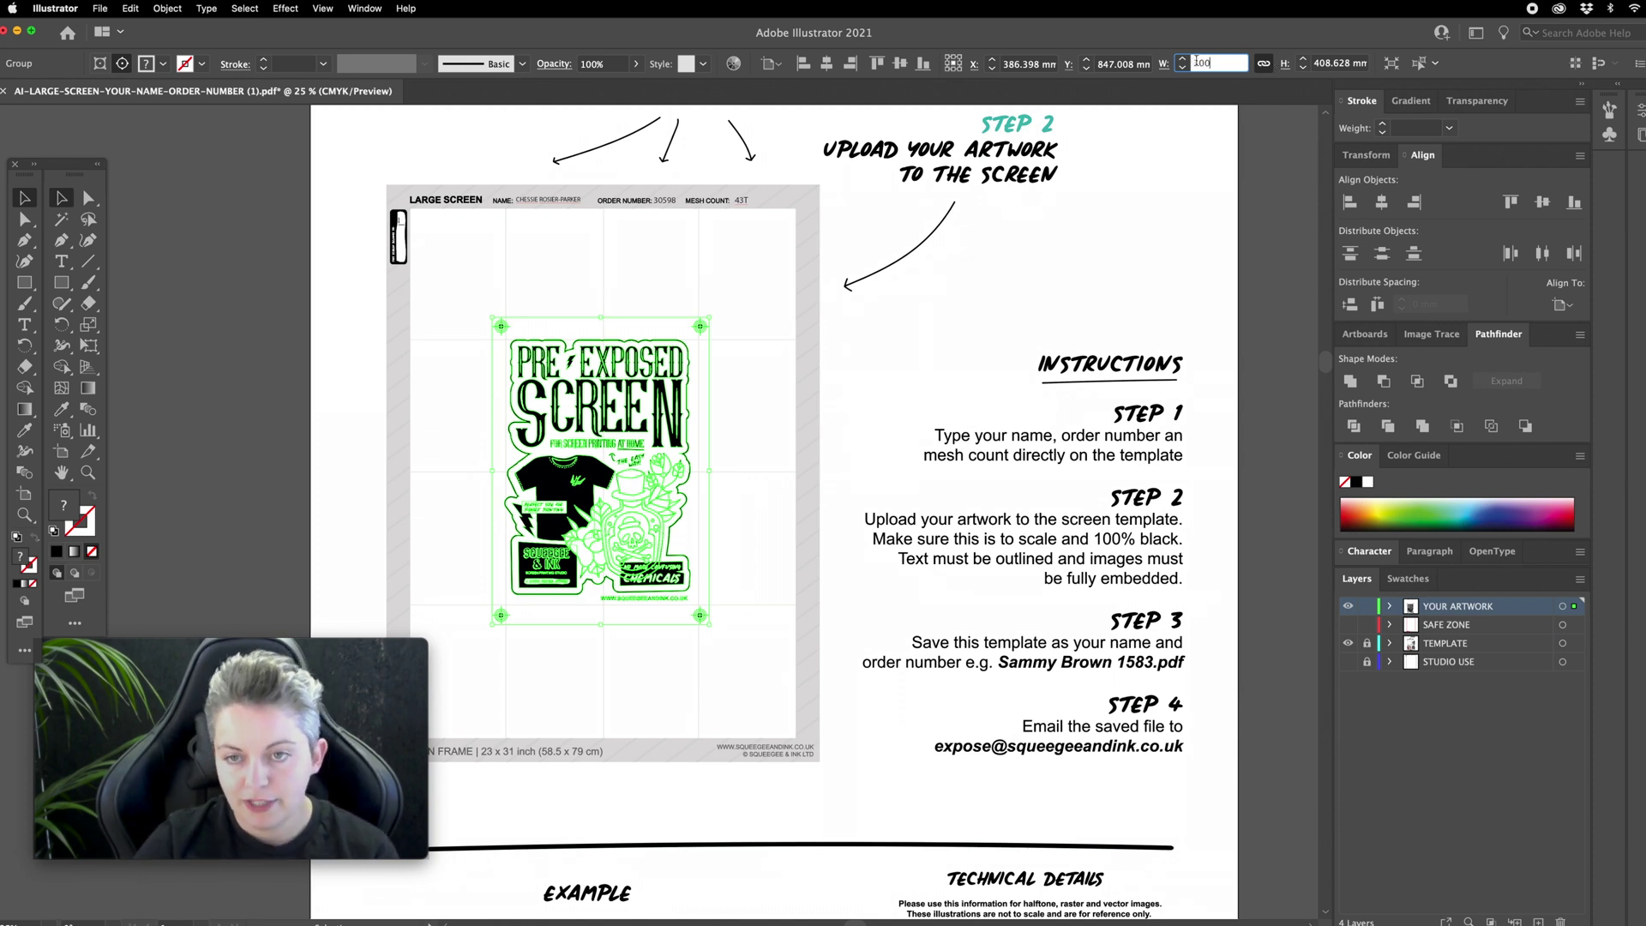
key("Return")
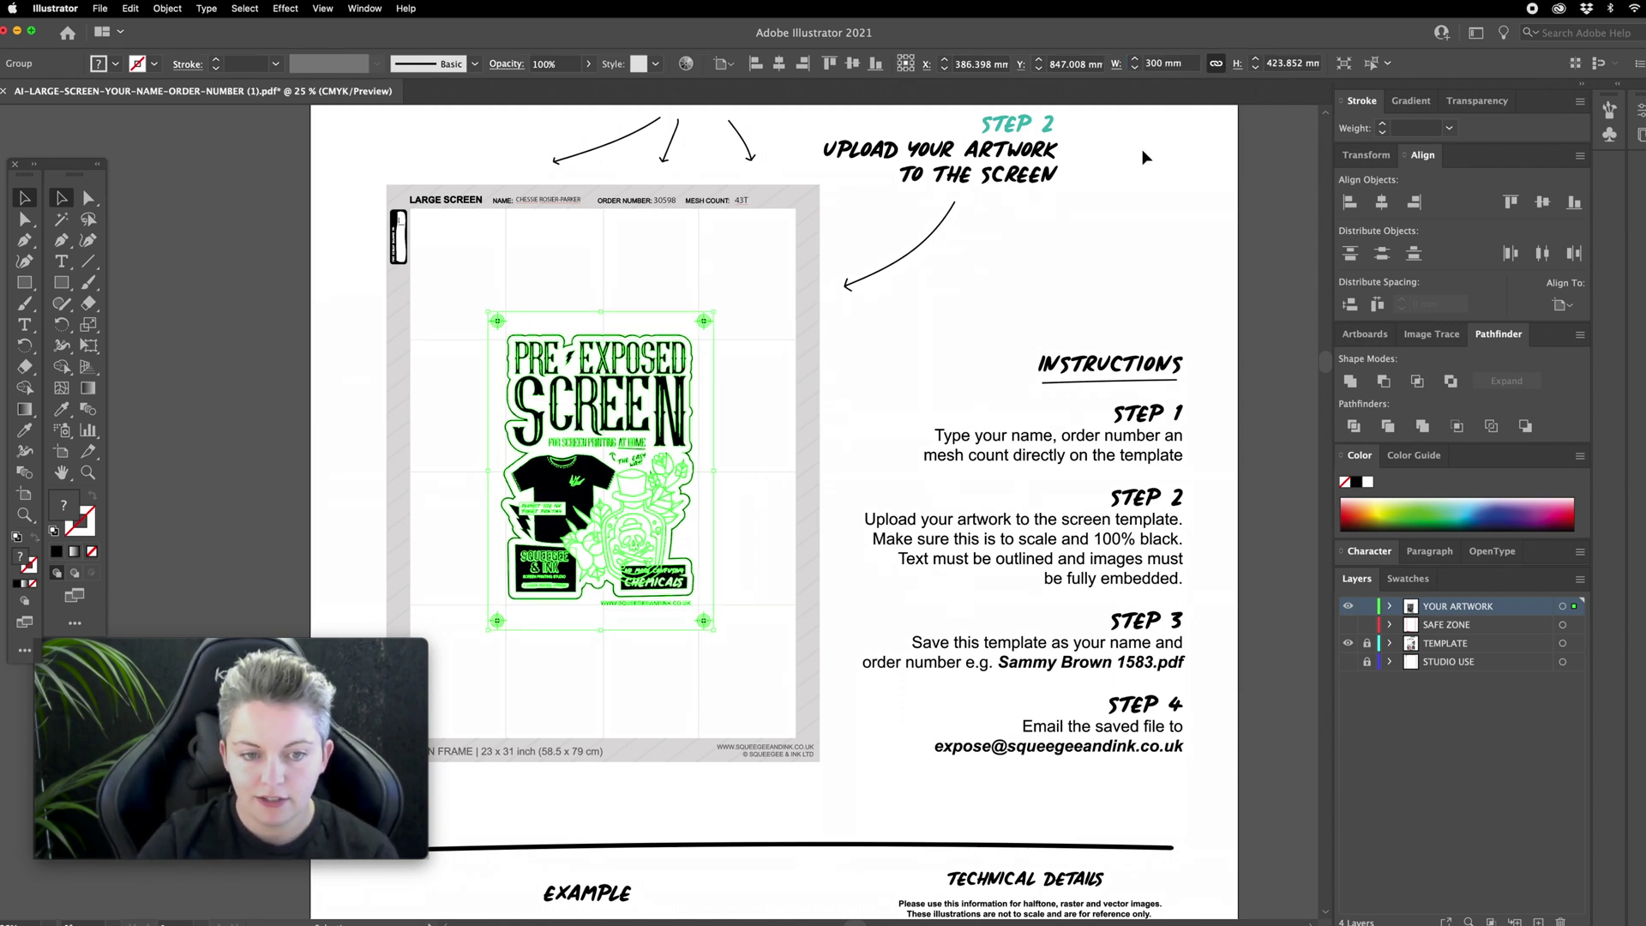
left_click(727, 435)
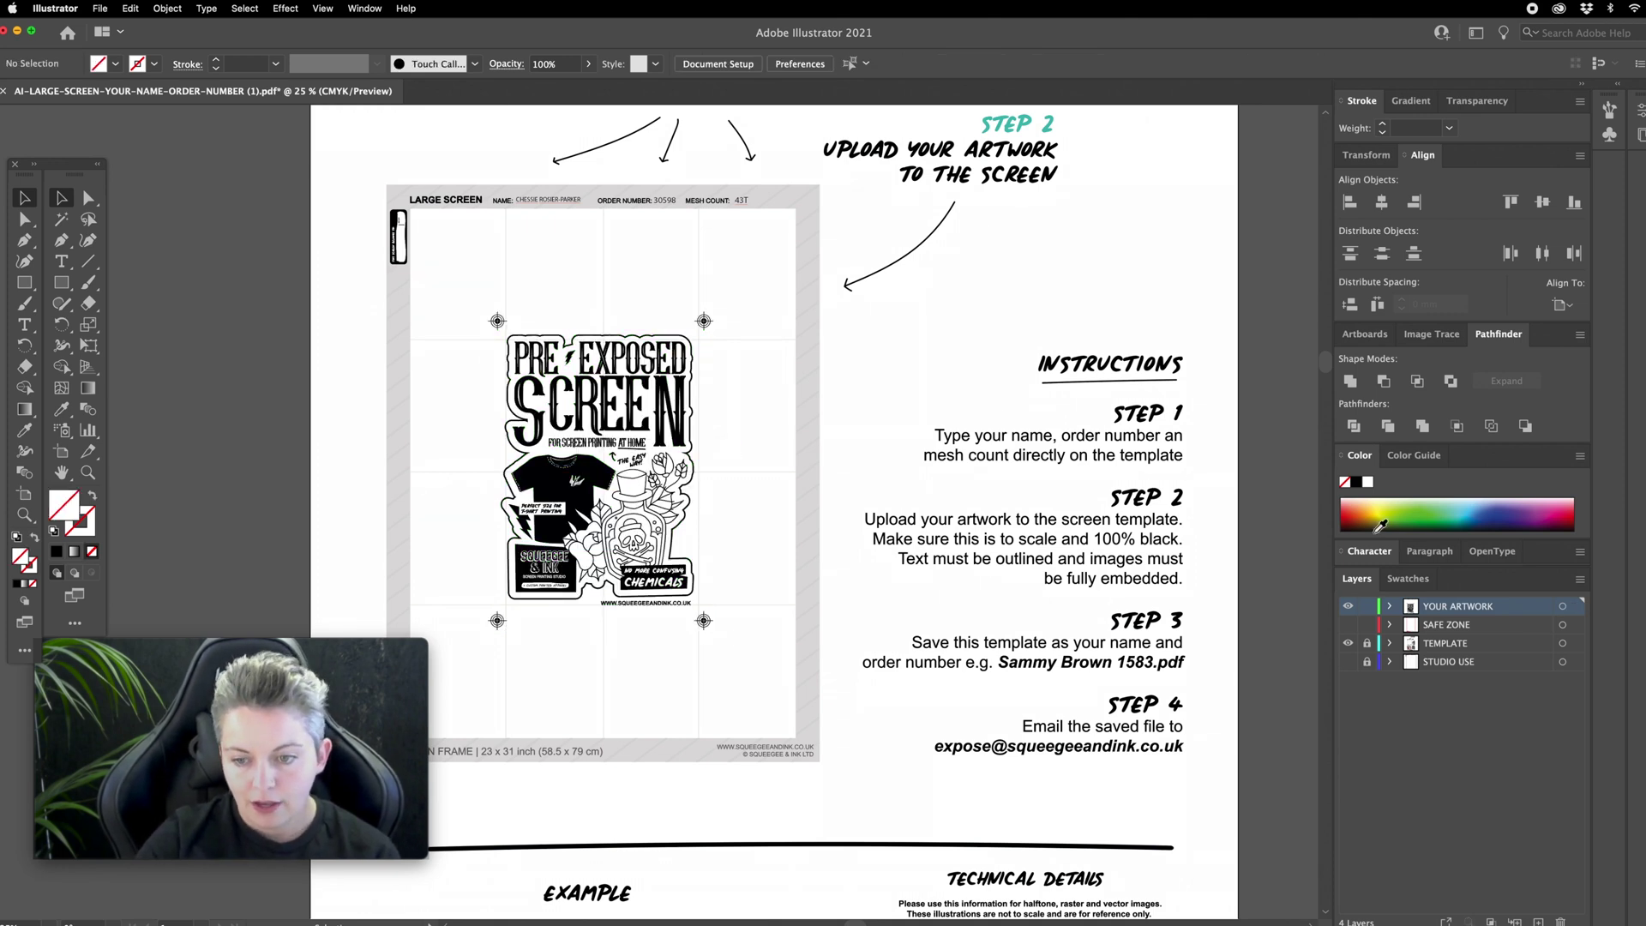
left_click(1347, 626)
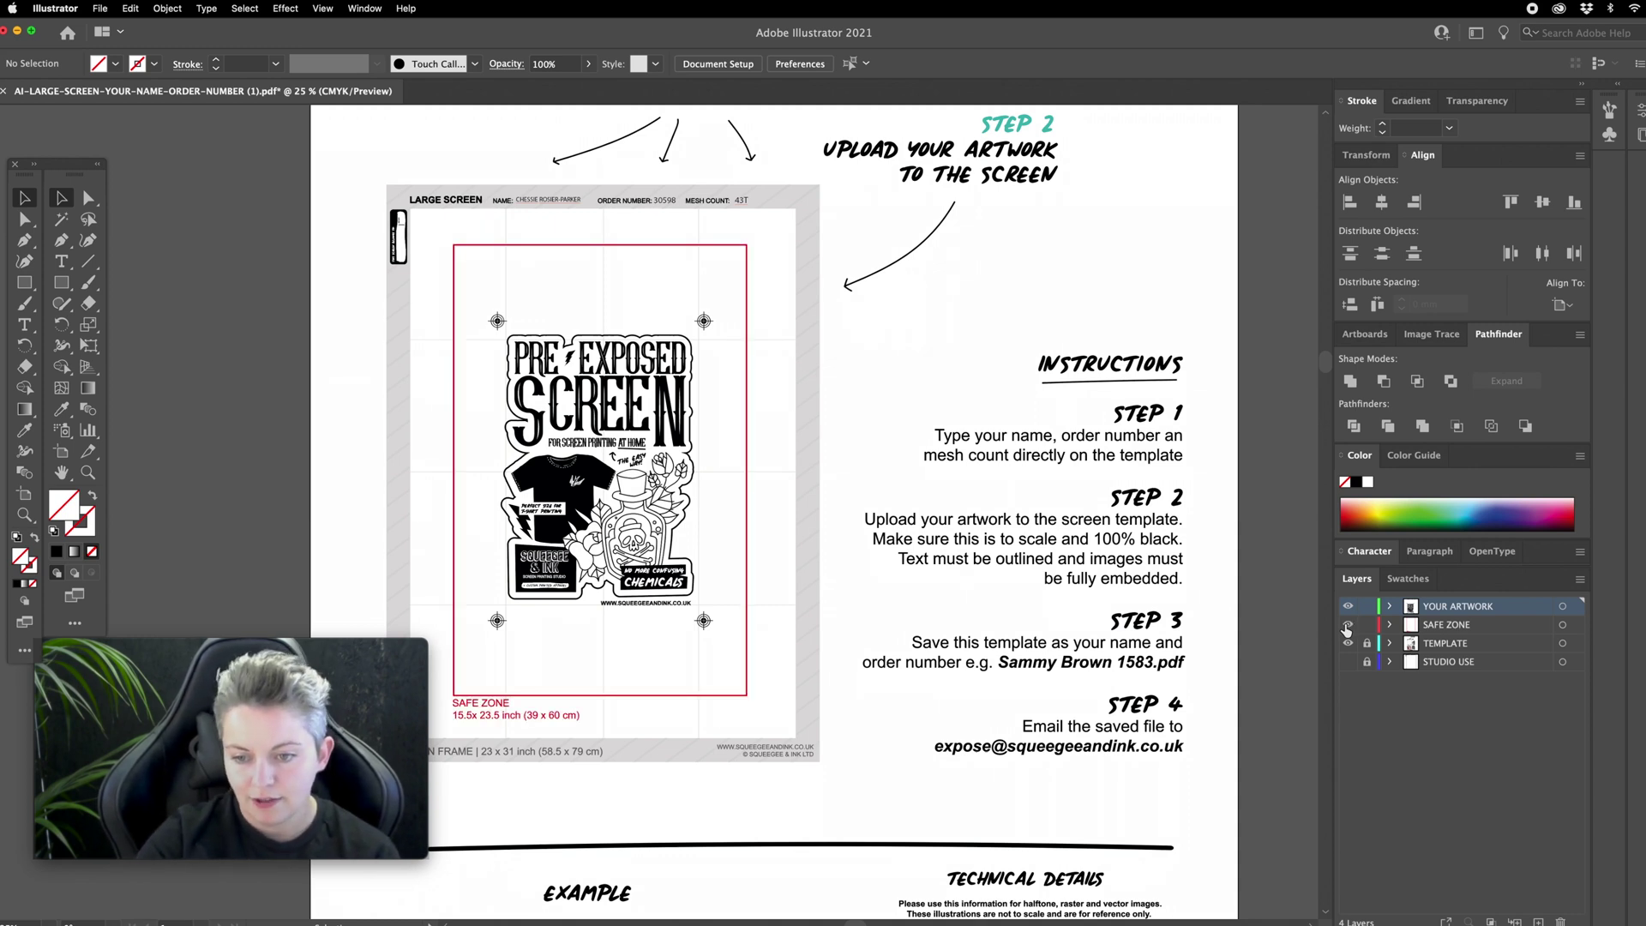
left_click(1347, 626)
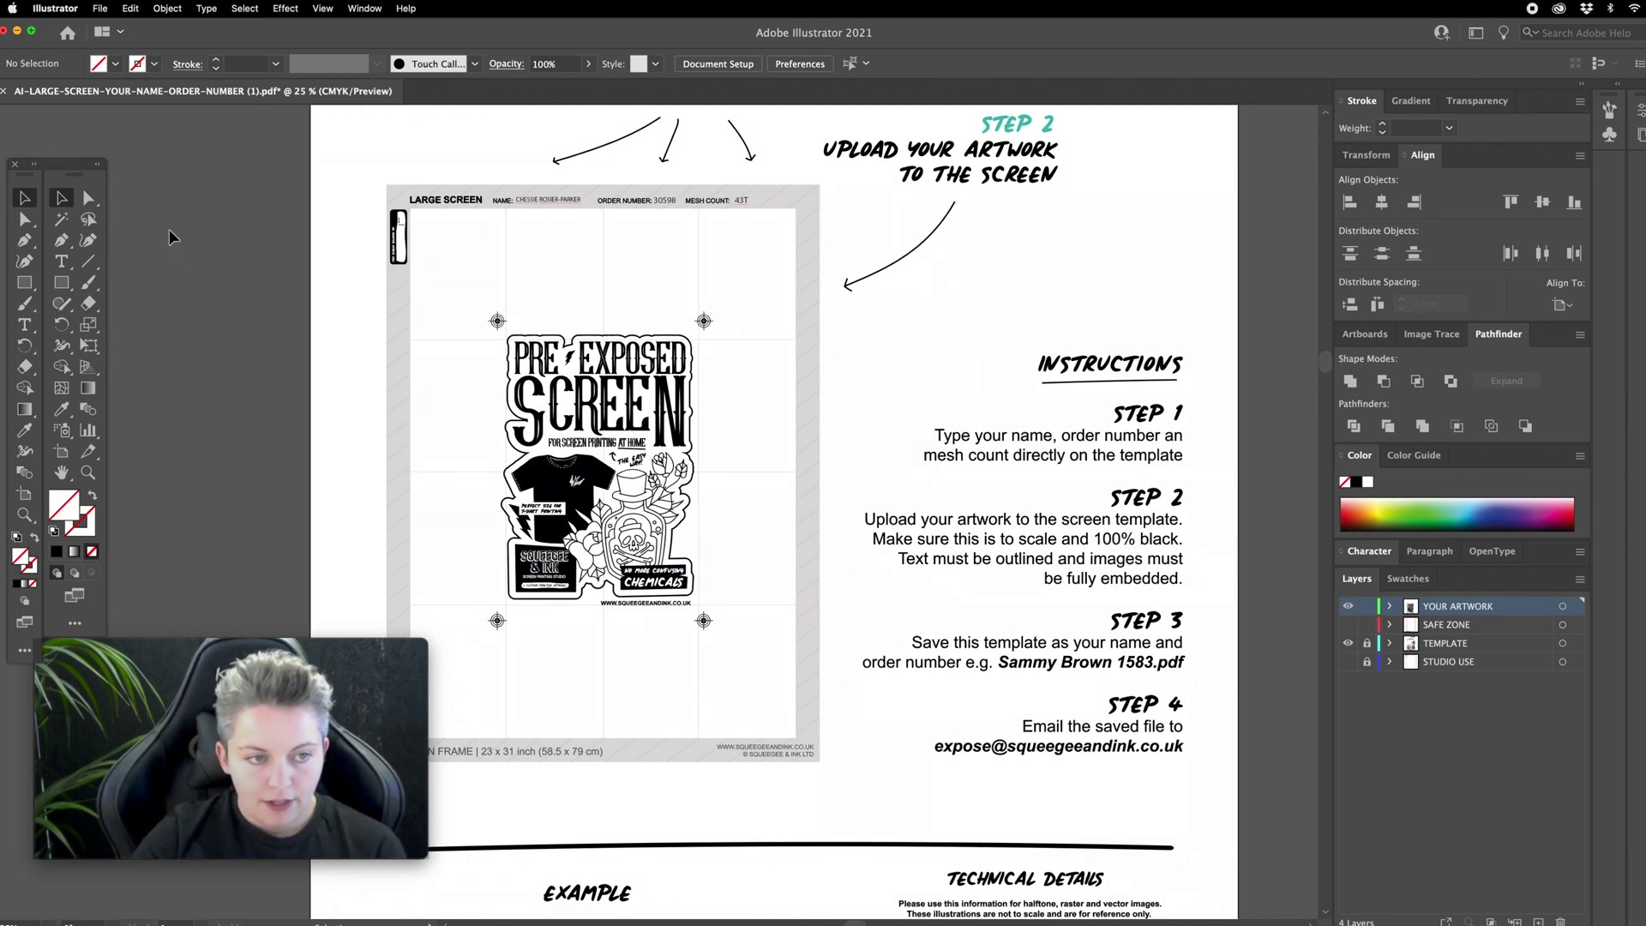
Step: Select all paths matching the T-shirt's fill and stroke and set their fill to 000000 black
left_click(91, 200)
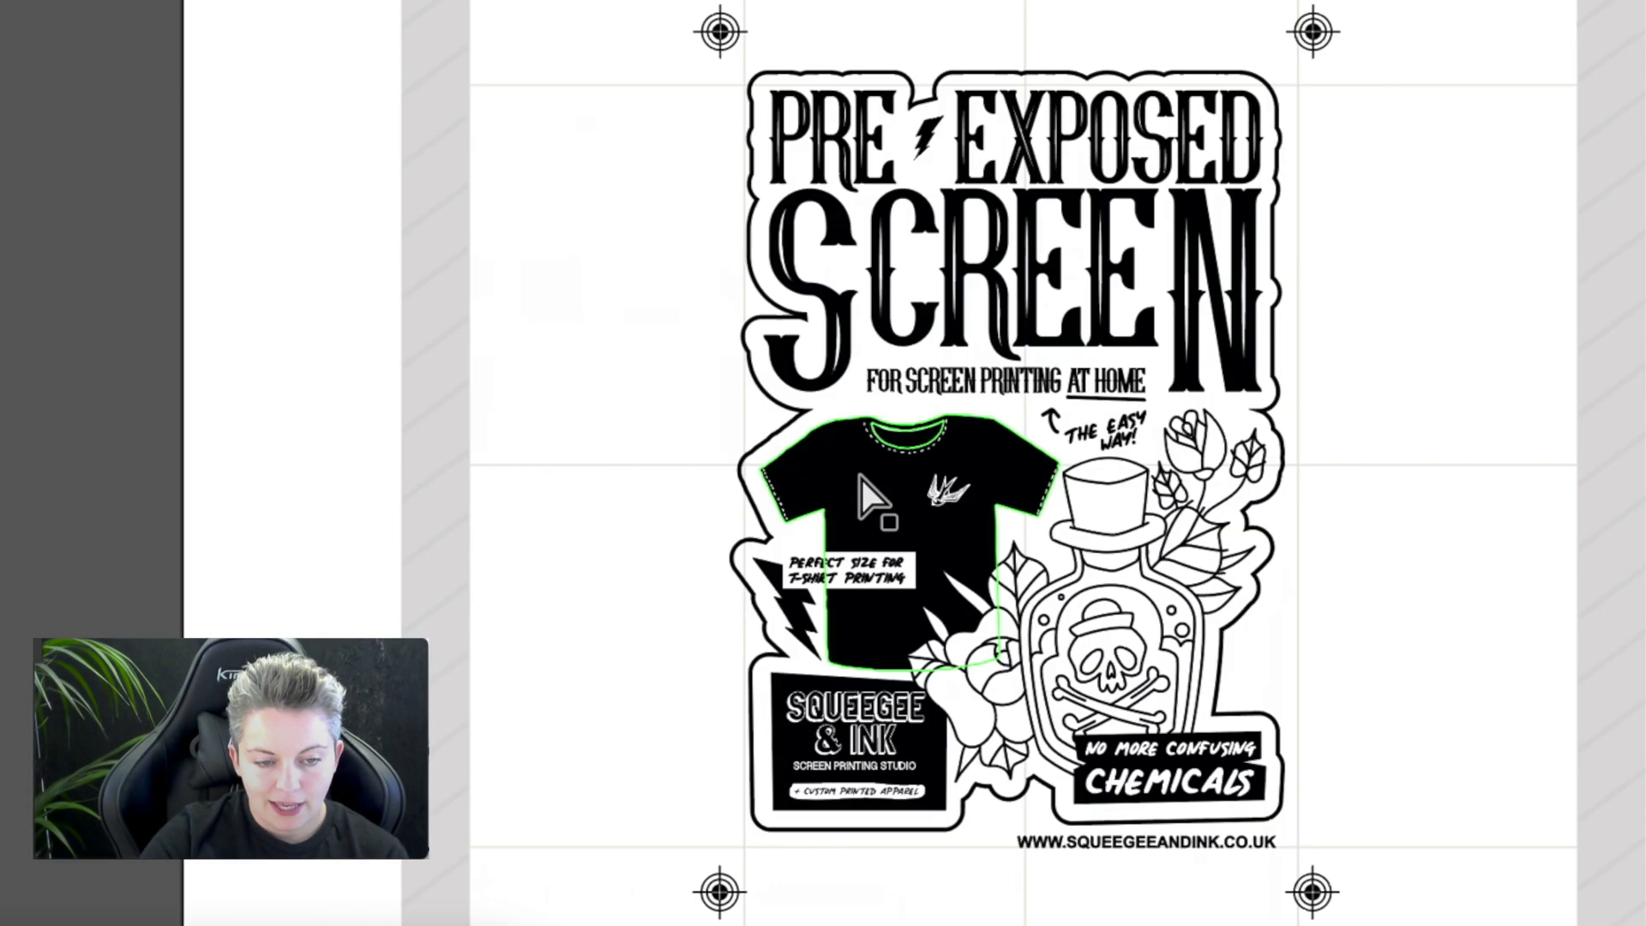
left_click(862, 480)
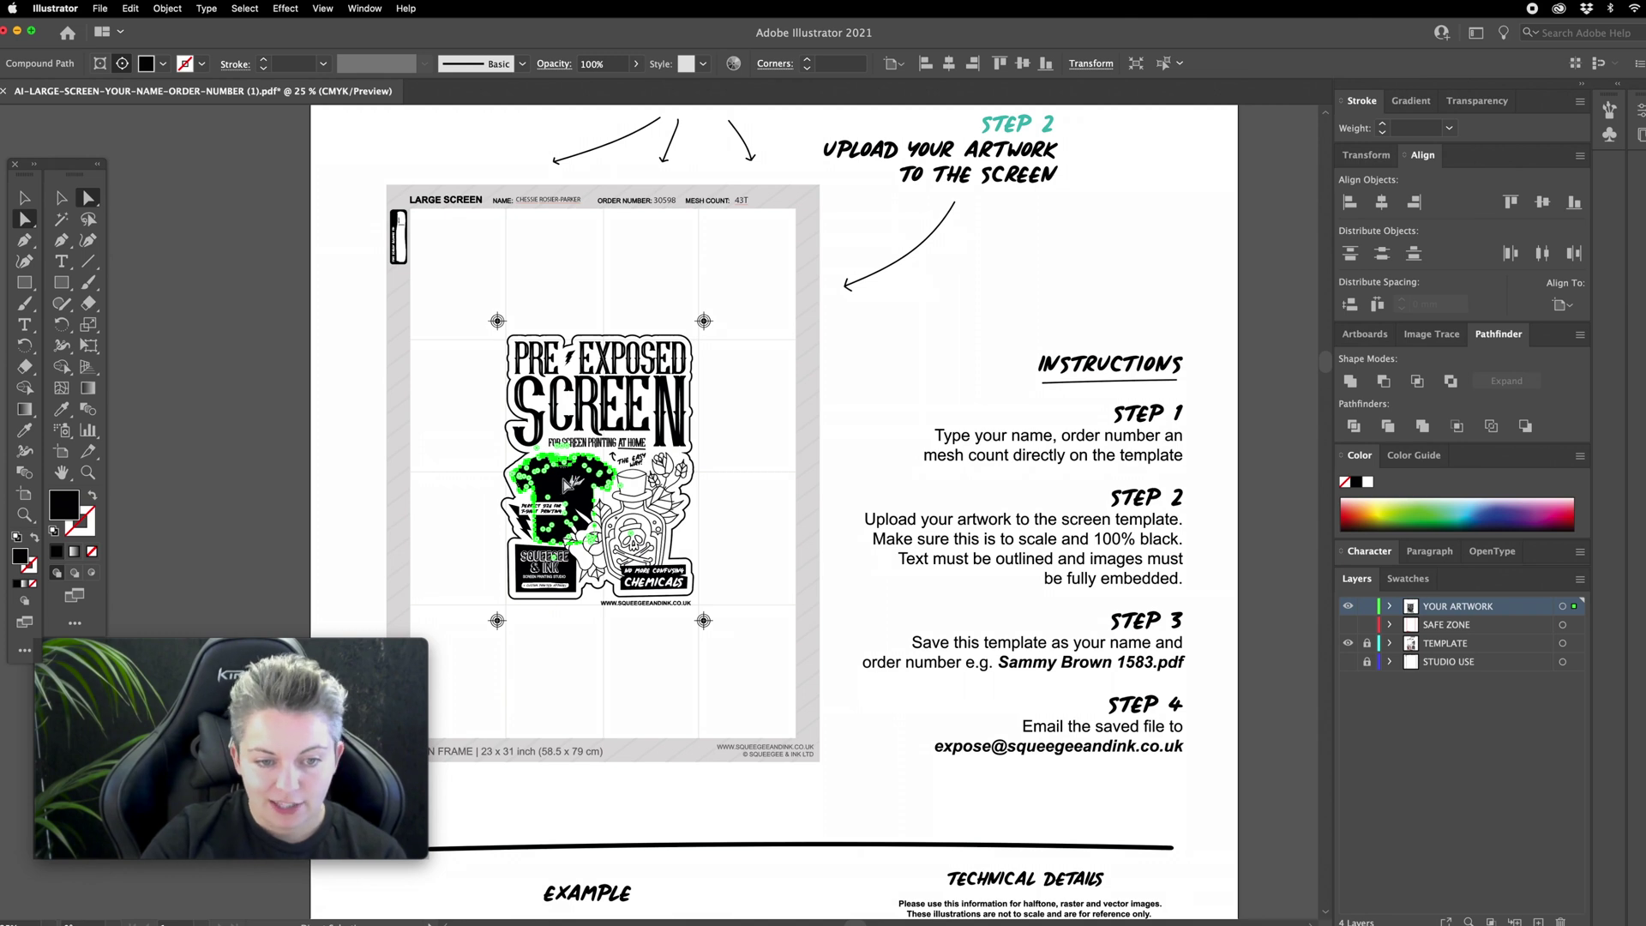
left_click(235, 9)
mouse_move(256, 157)
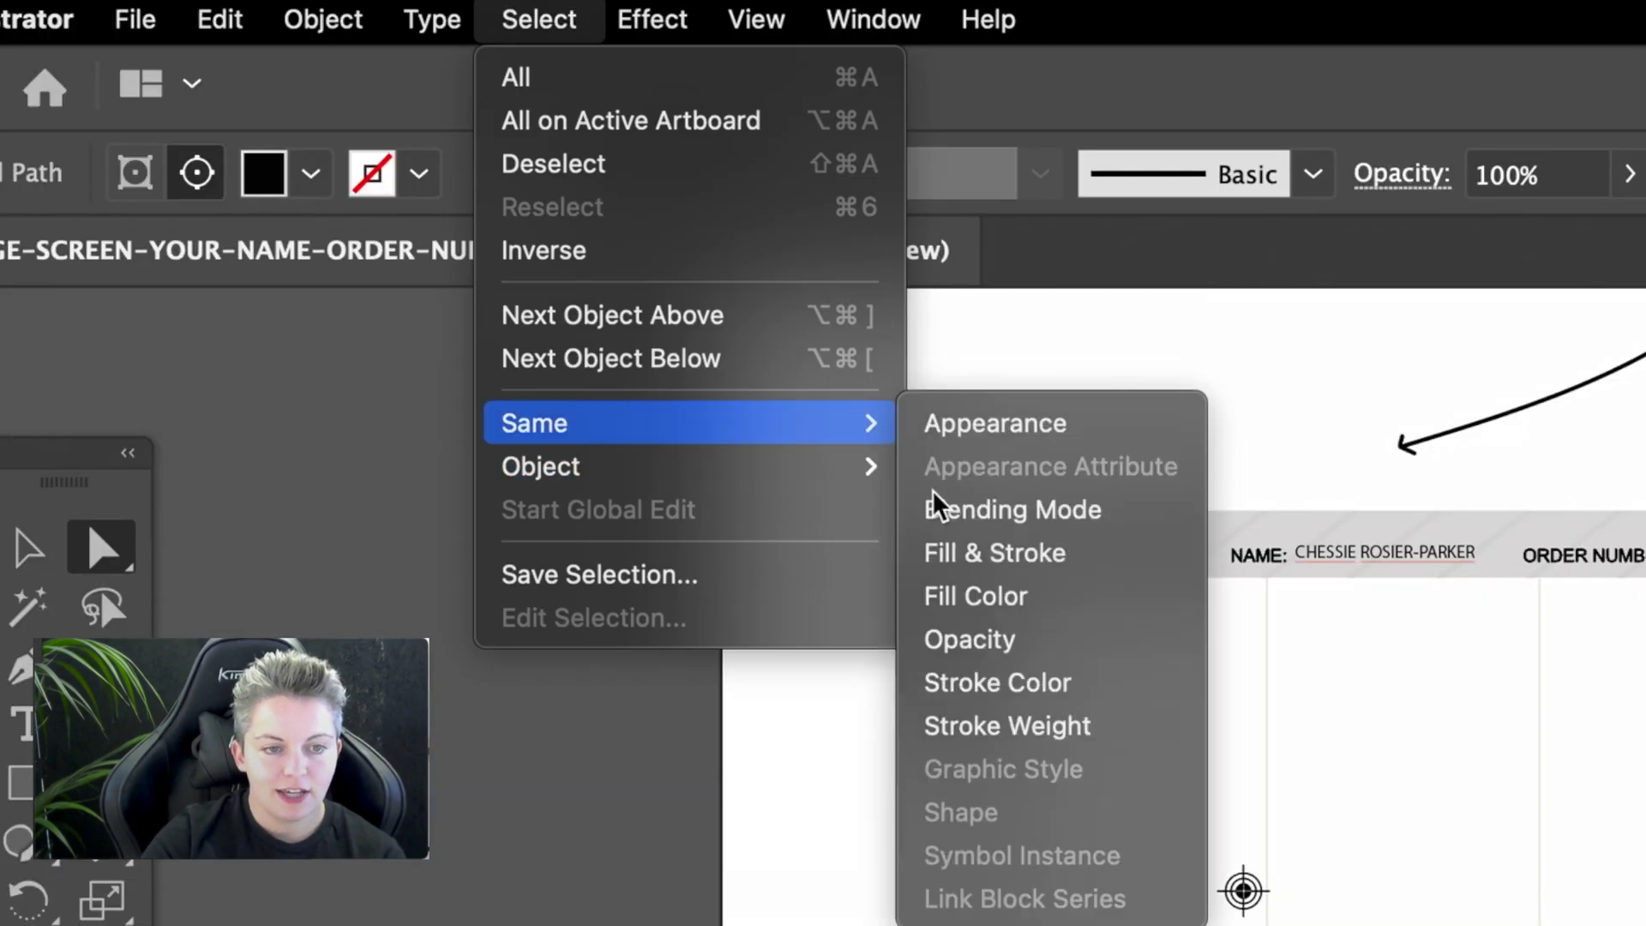
left_click(969, 553)
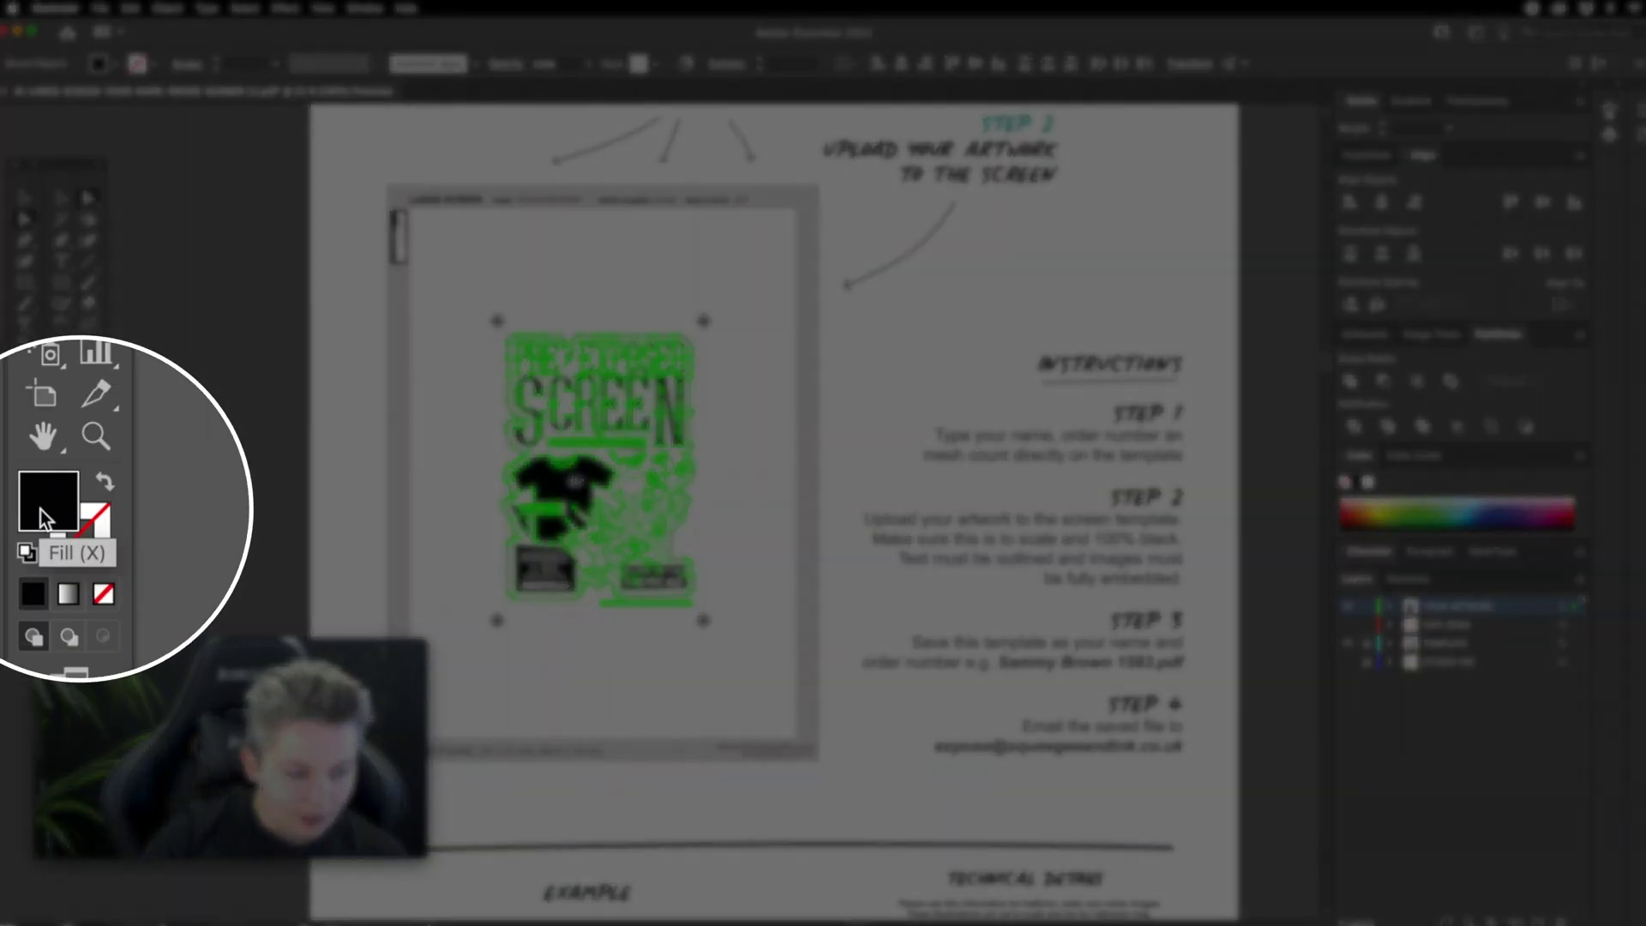
double_click(61, 512)
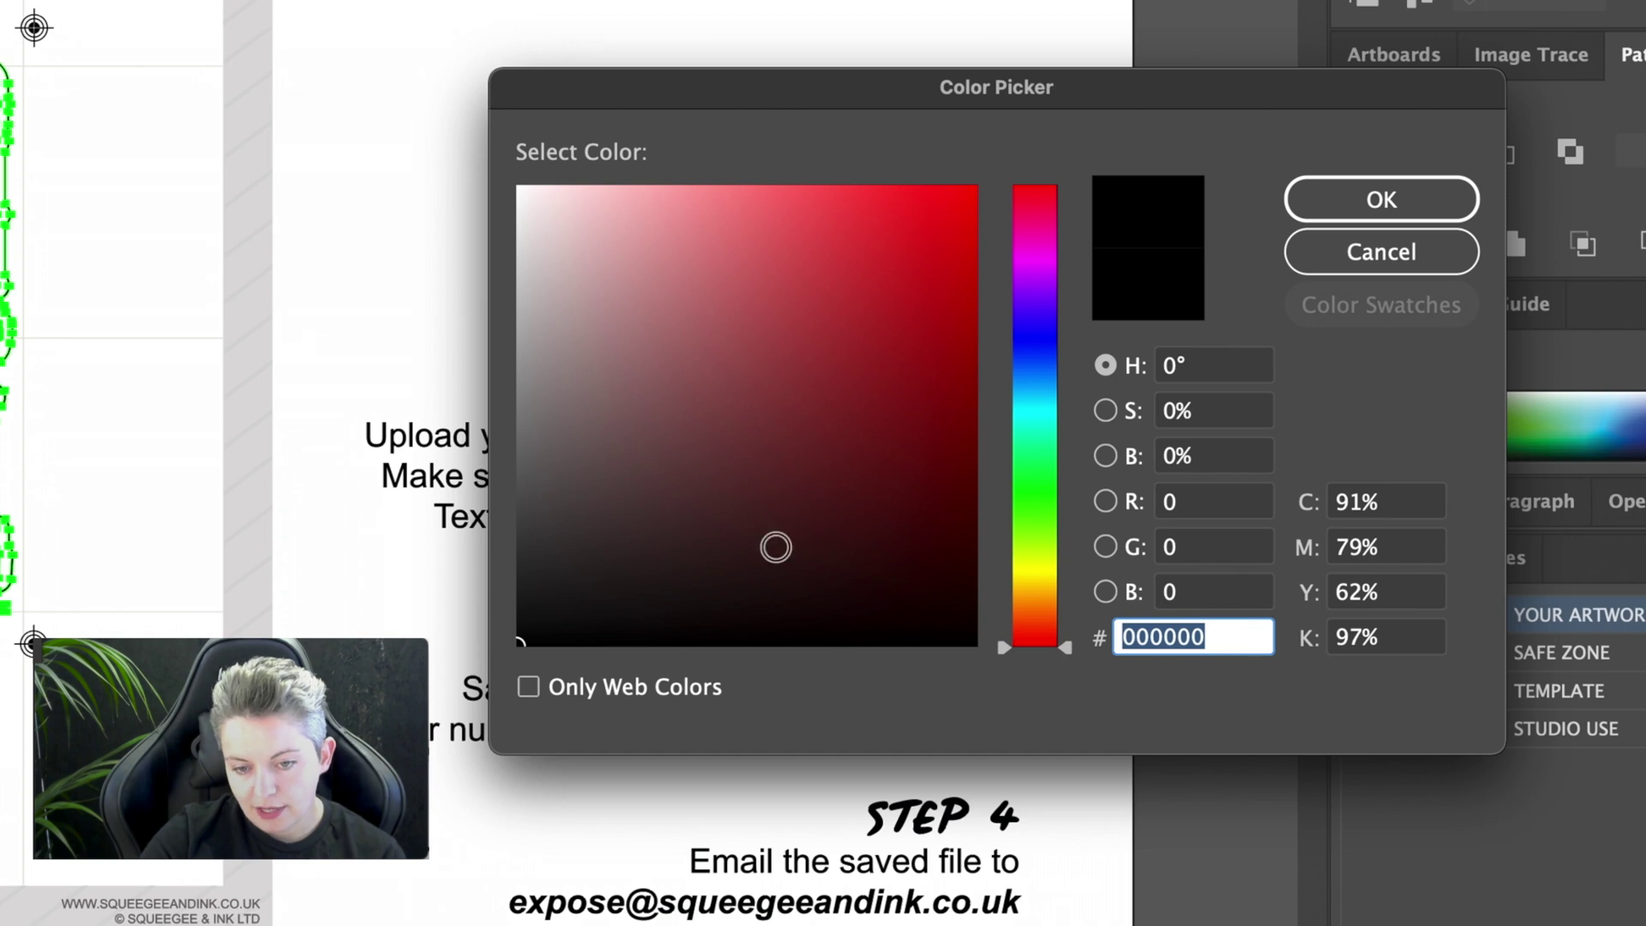
type("5B5555")
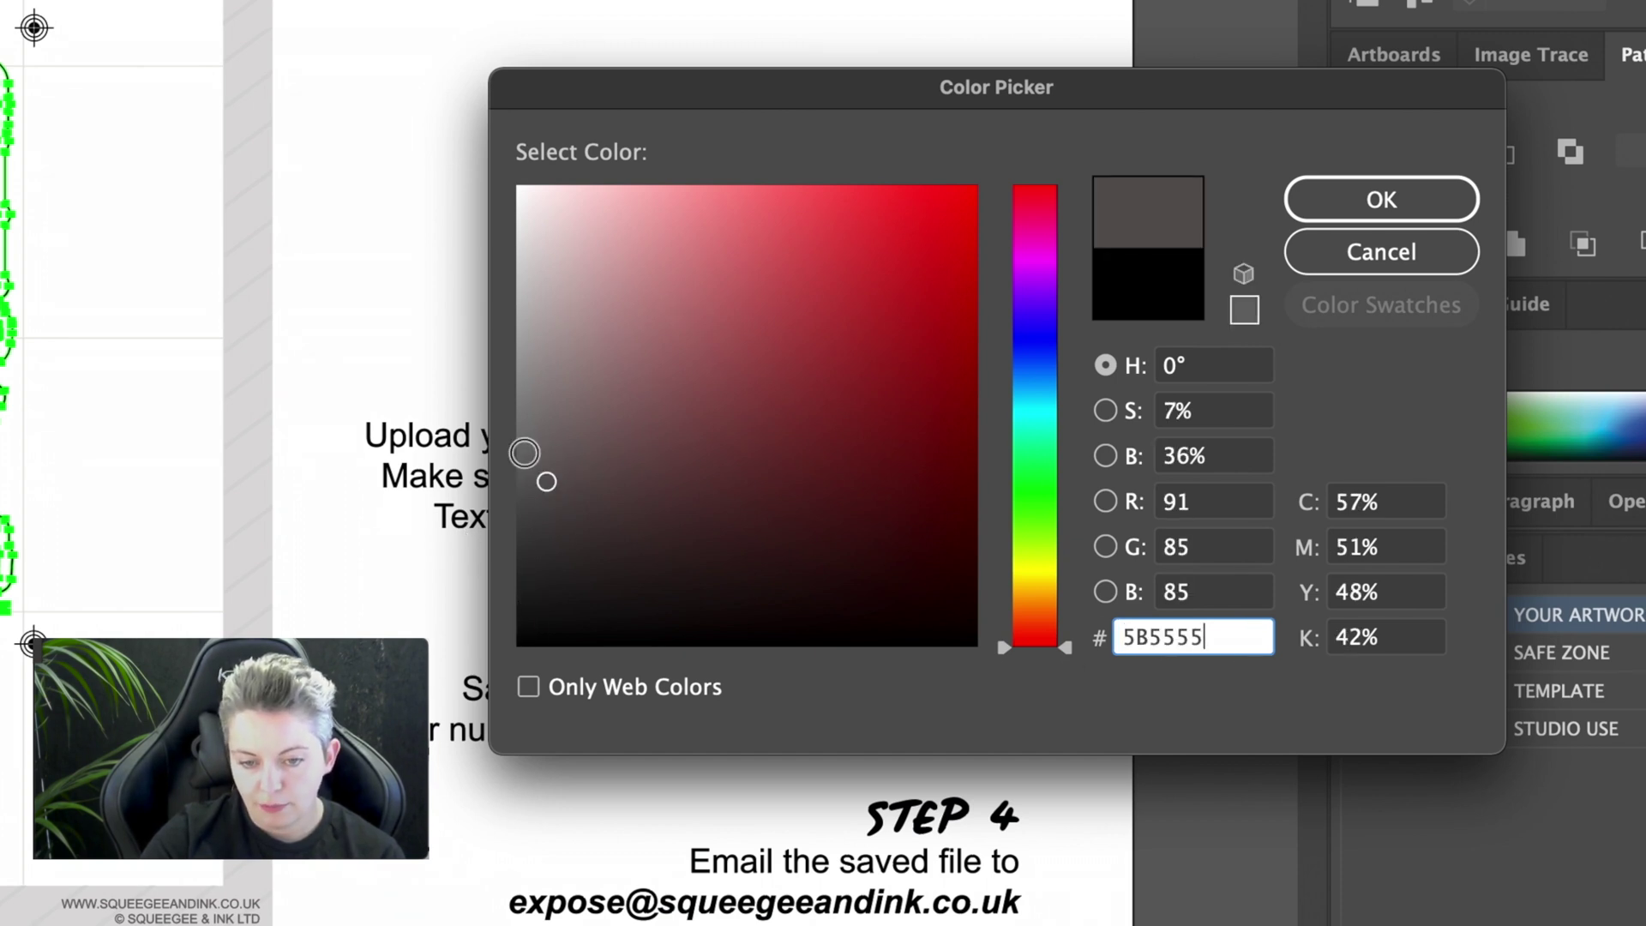
mouse_move(537, 481)
left_mouse_down()
mouse_move(553, 513)
mouse_move(503, 669)
left_mouse_up()
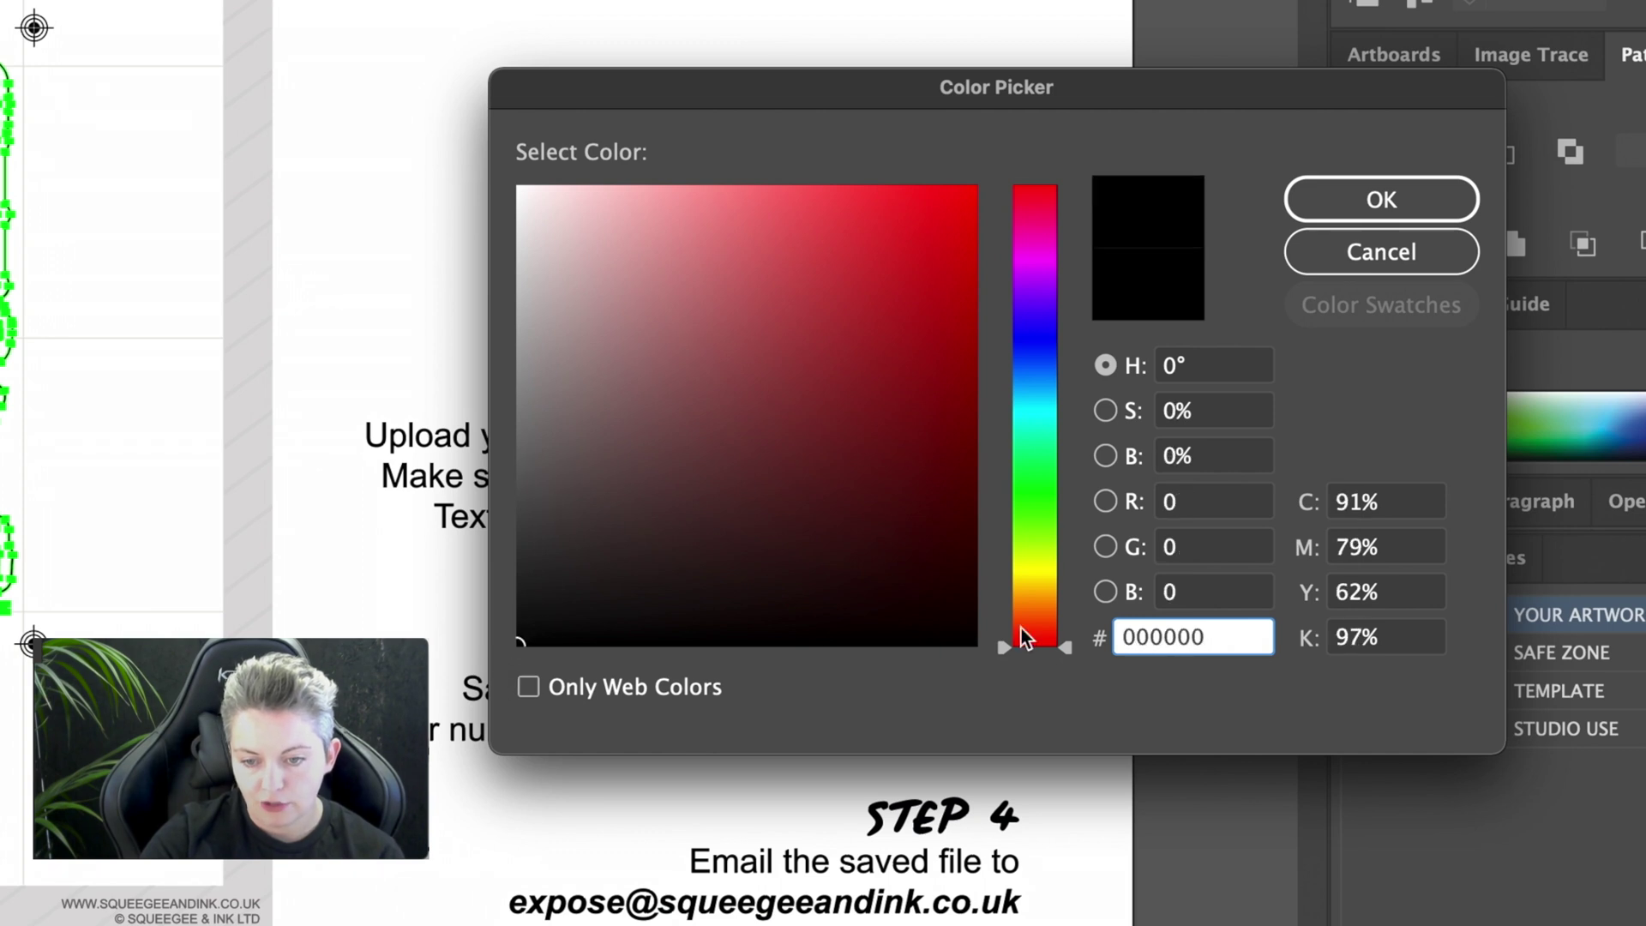
left_click(1416, 196)
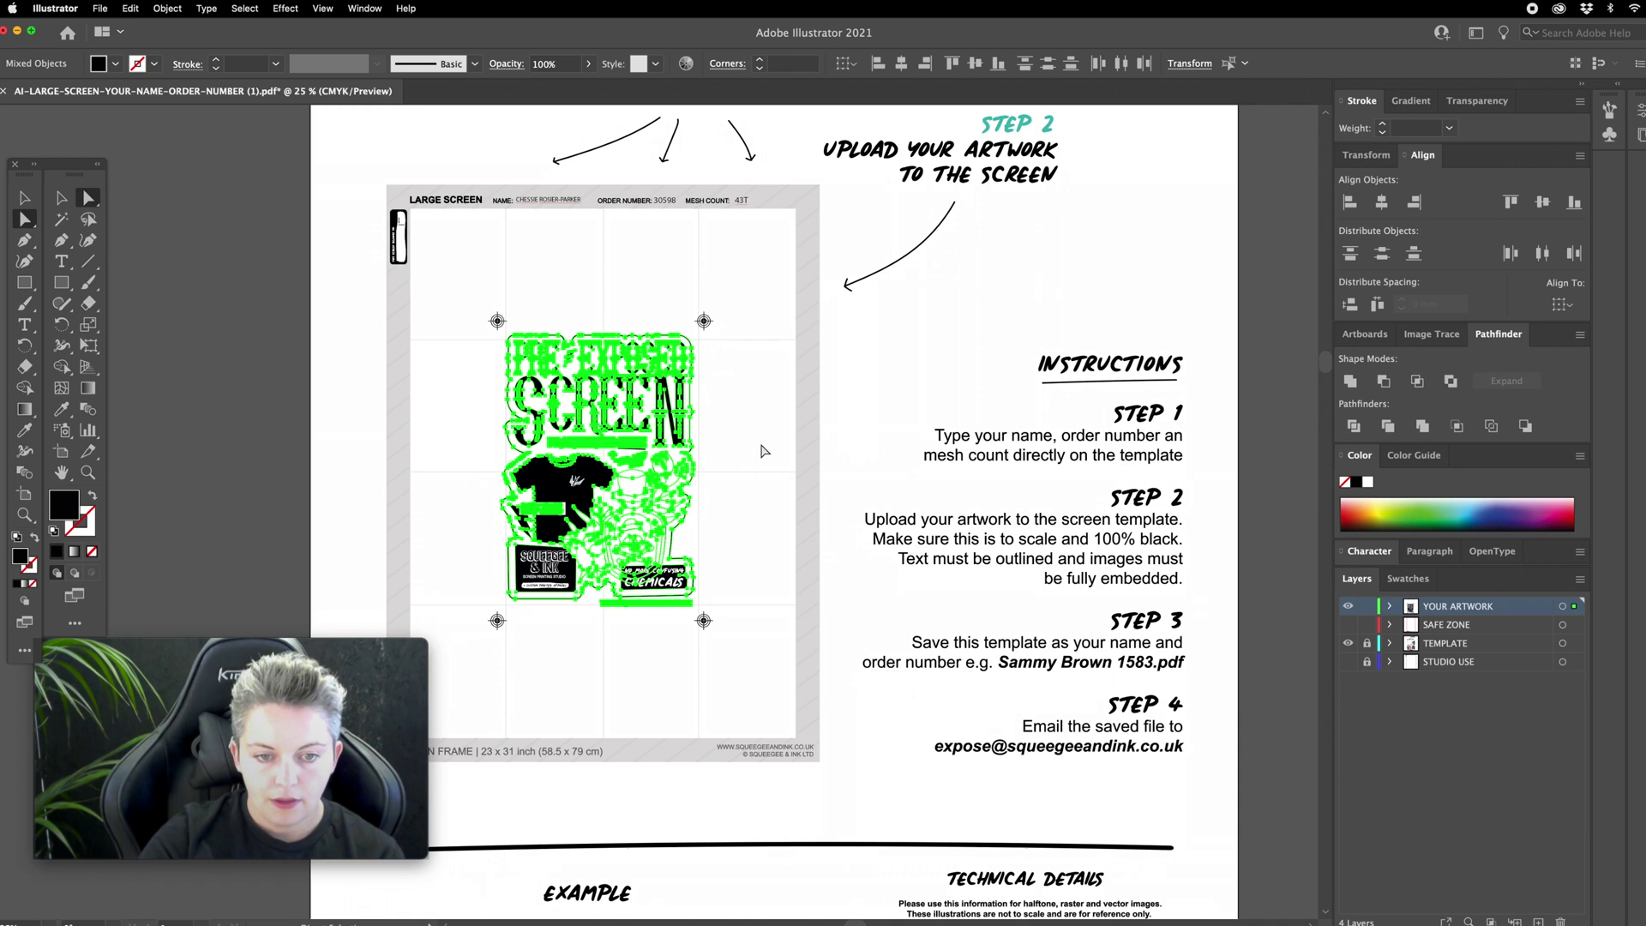
left_click(722, 337)
Step: Select all four registration marks by matching fill and confirm their fill is black
left_click_drag(790, 315, 701, 341)
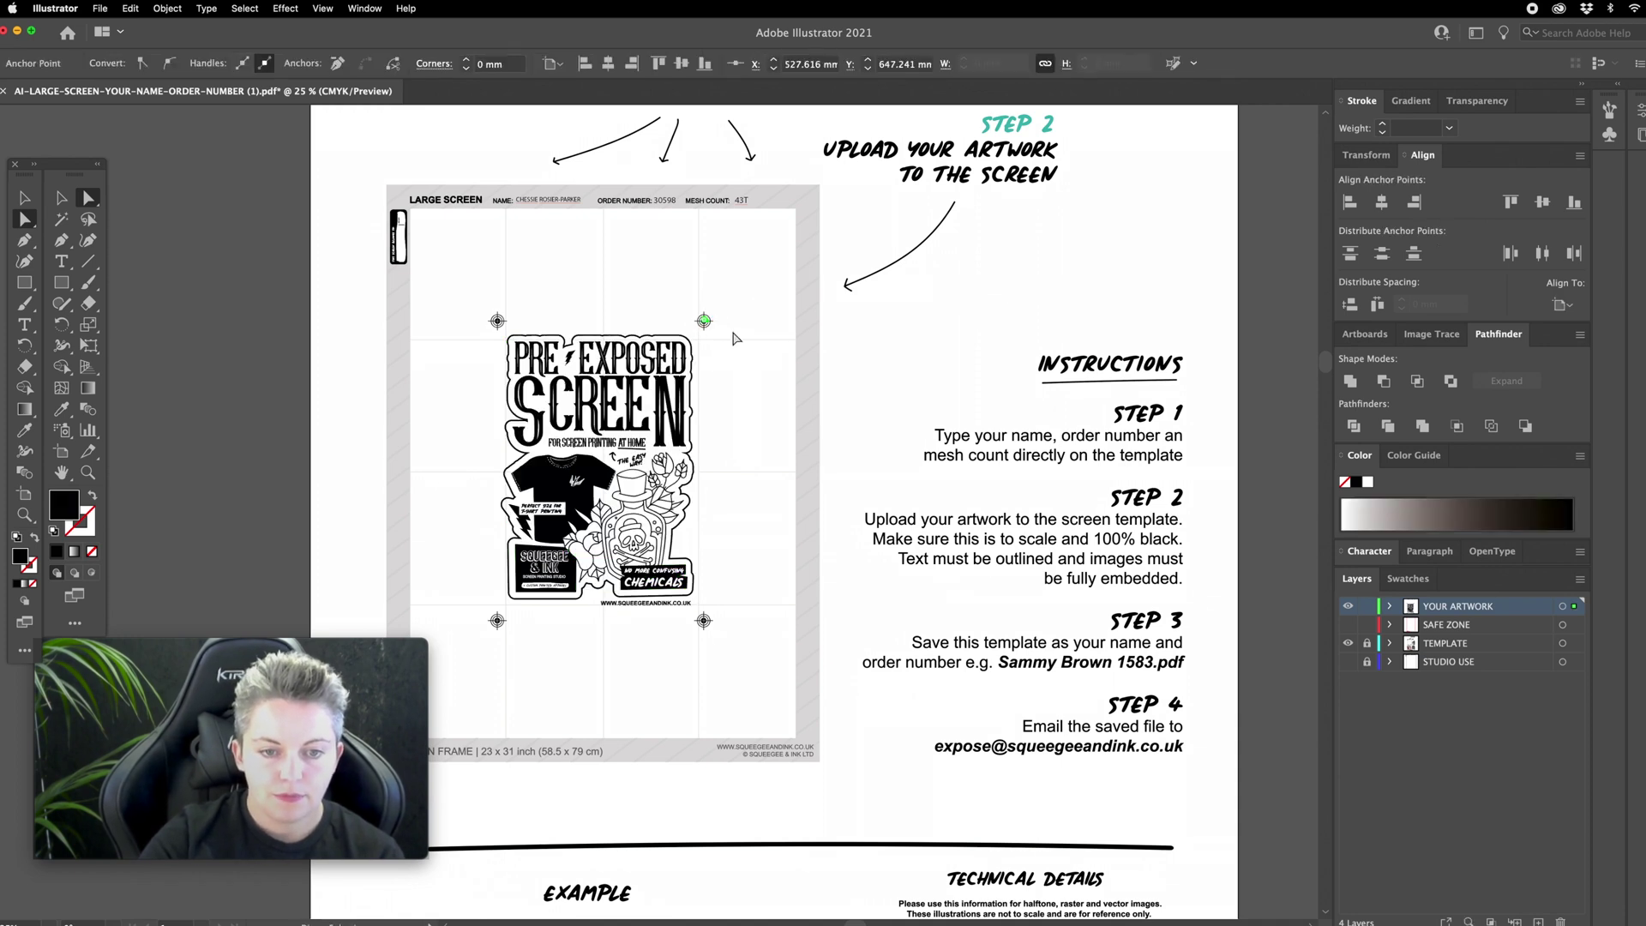
left_click(233, 7)
mouse_move(257, 153)
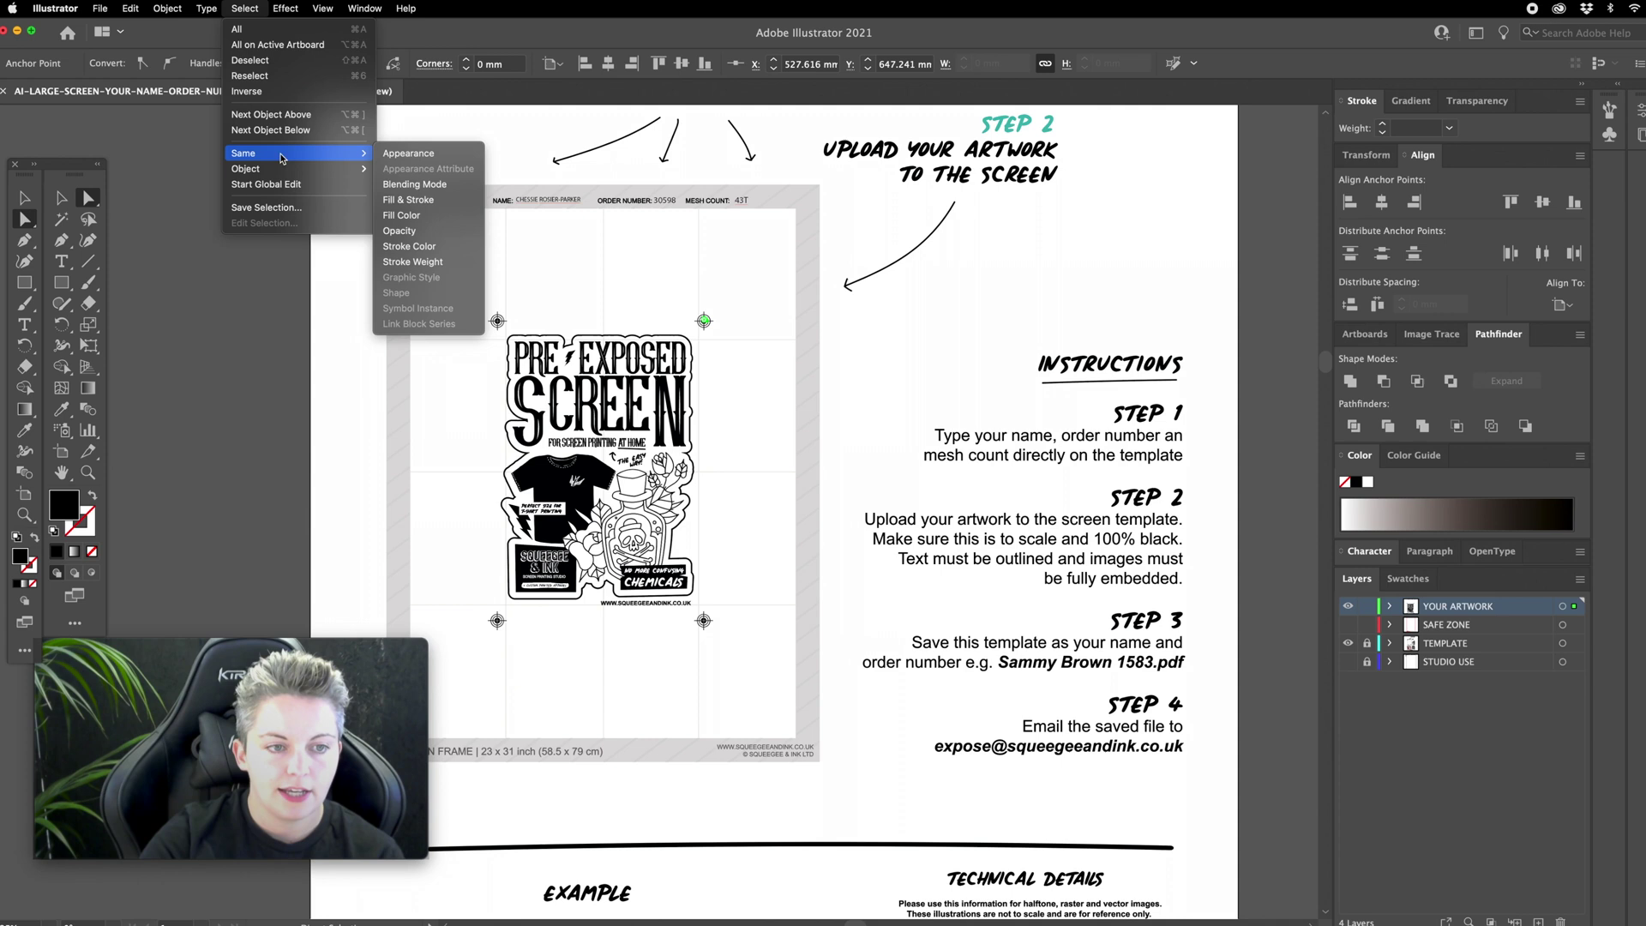
left_click(399, 199)
double_click(63, 507)
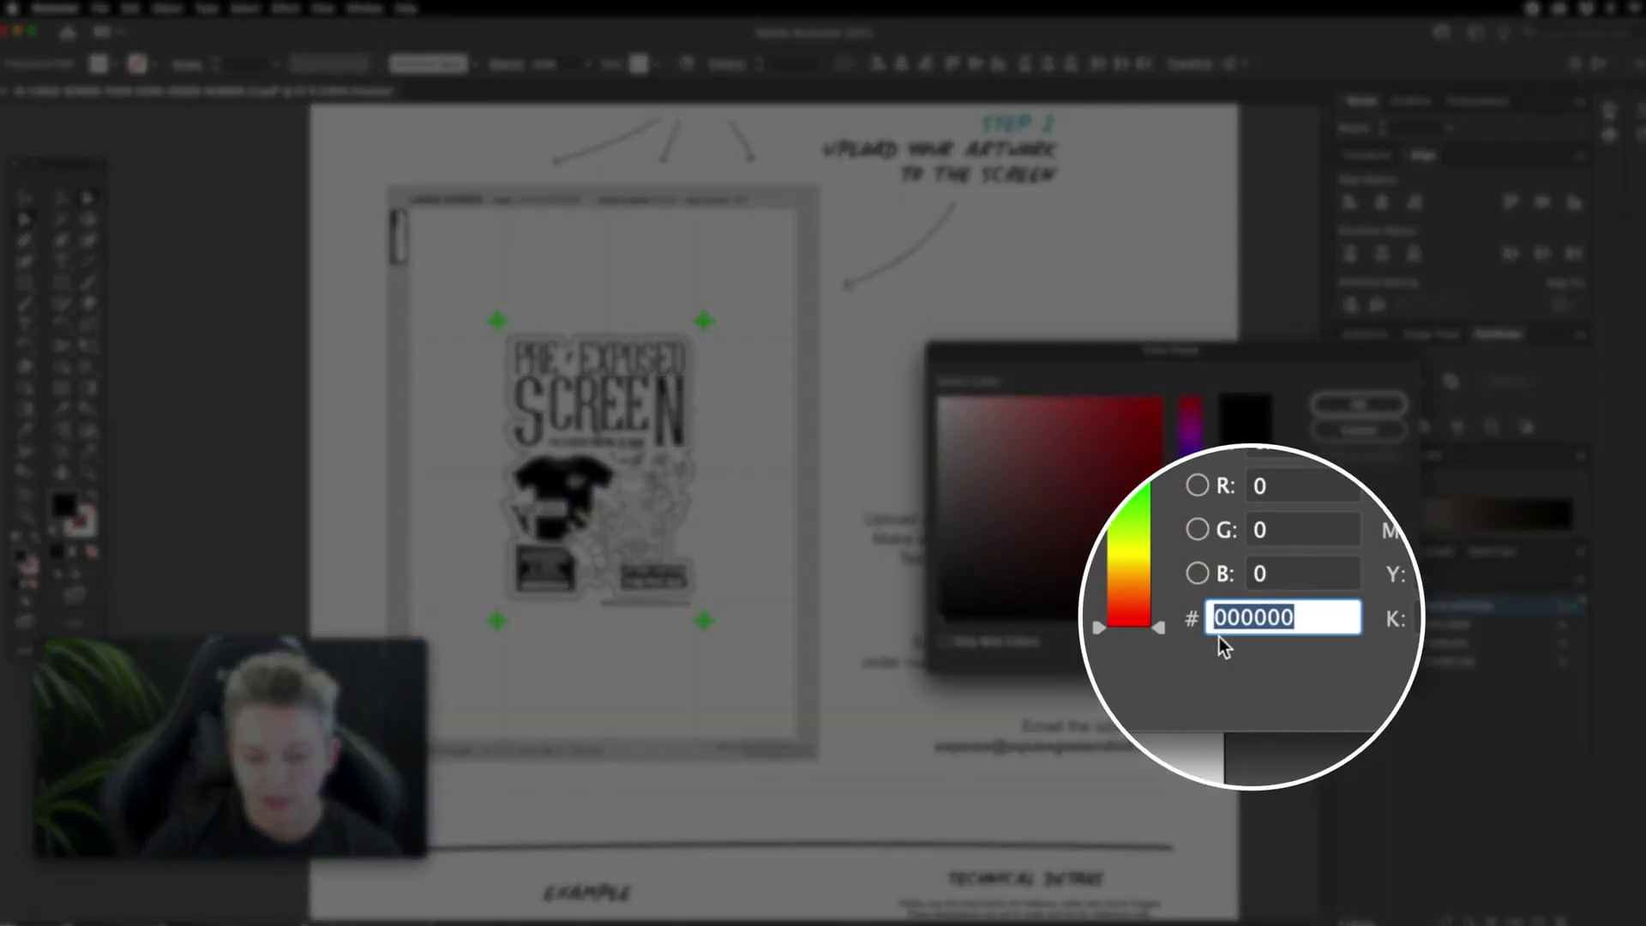
key("Return")
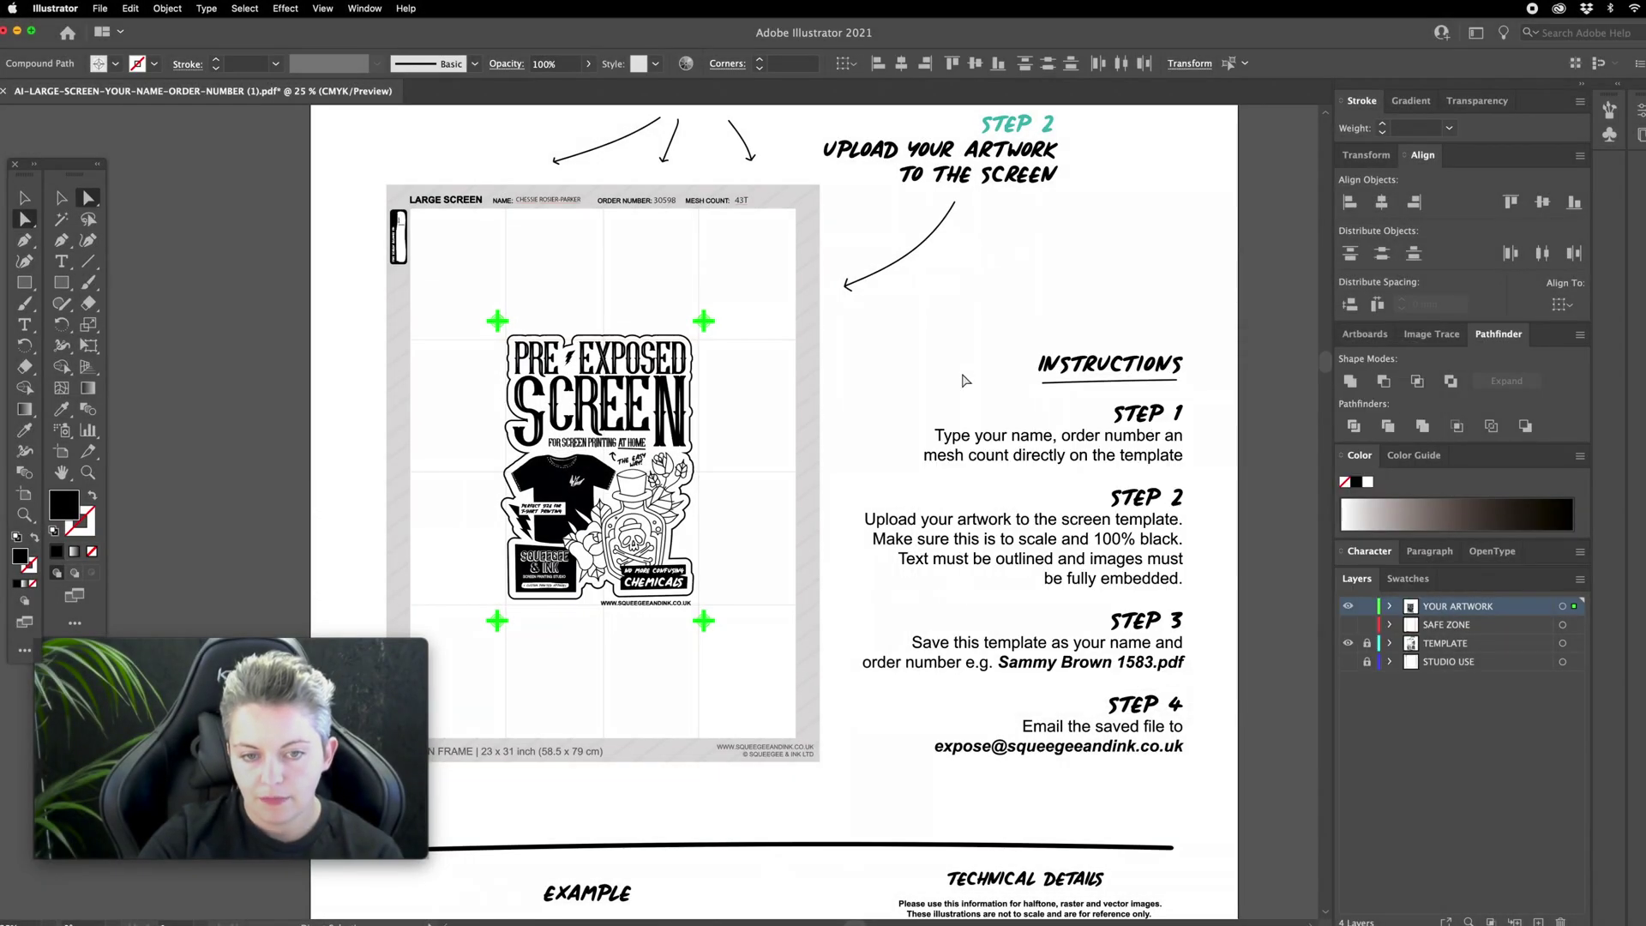
left_click(964, 379)
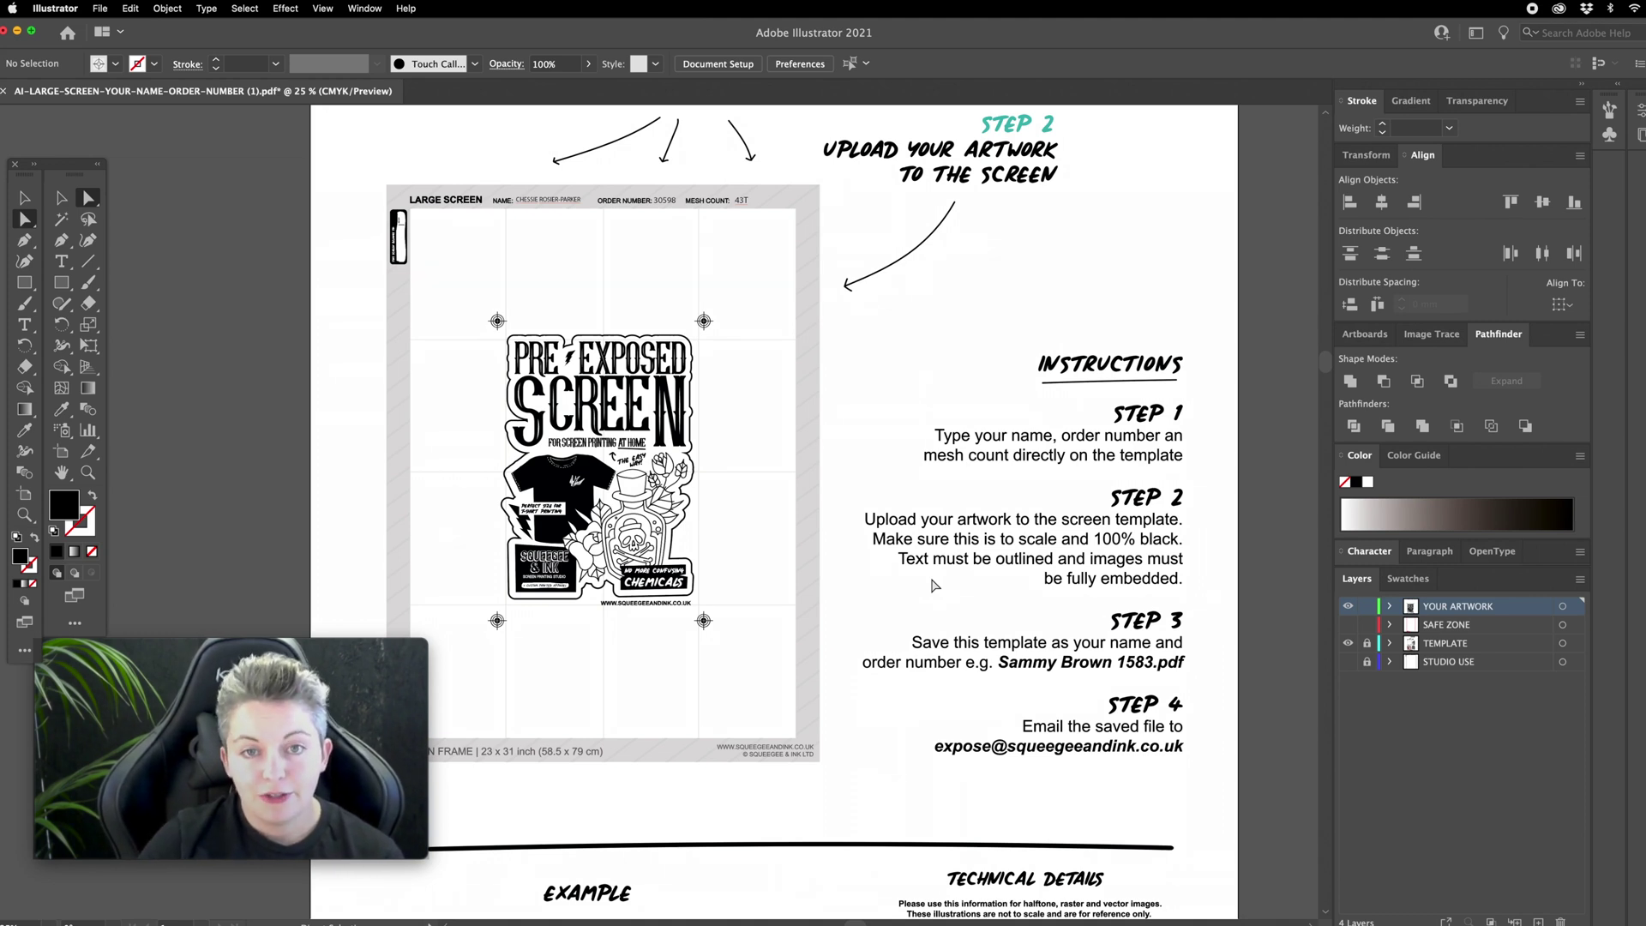
key("super+equal")
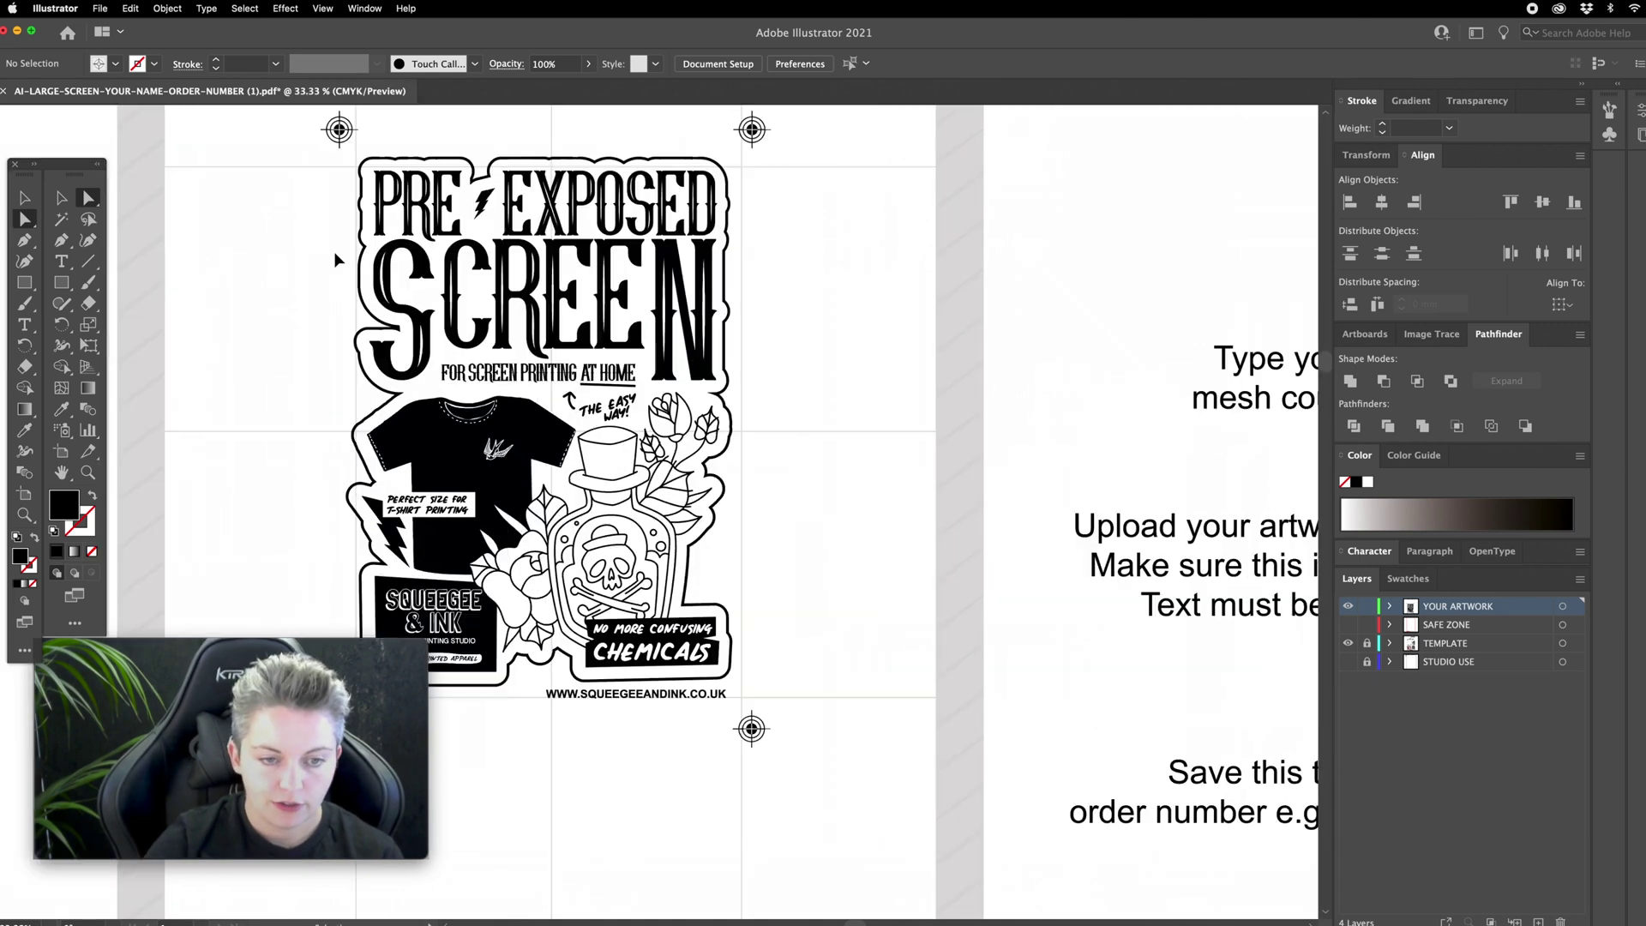
Step: Add a 'test type' text line above the poster artwork with the Type tool
left_click_drag(415, 272, 830, 530)
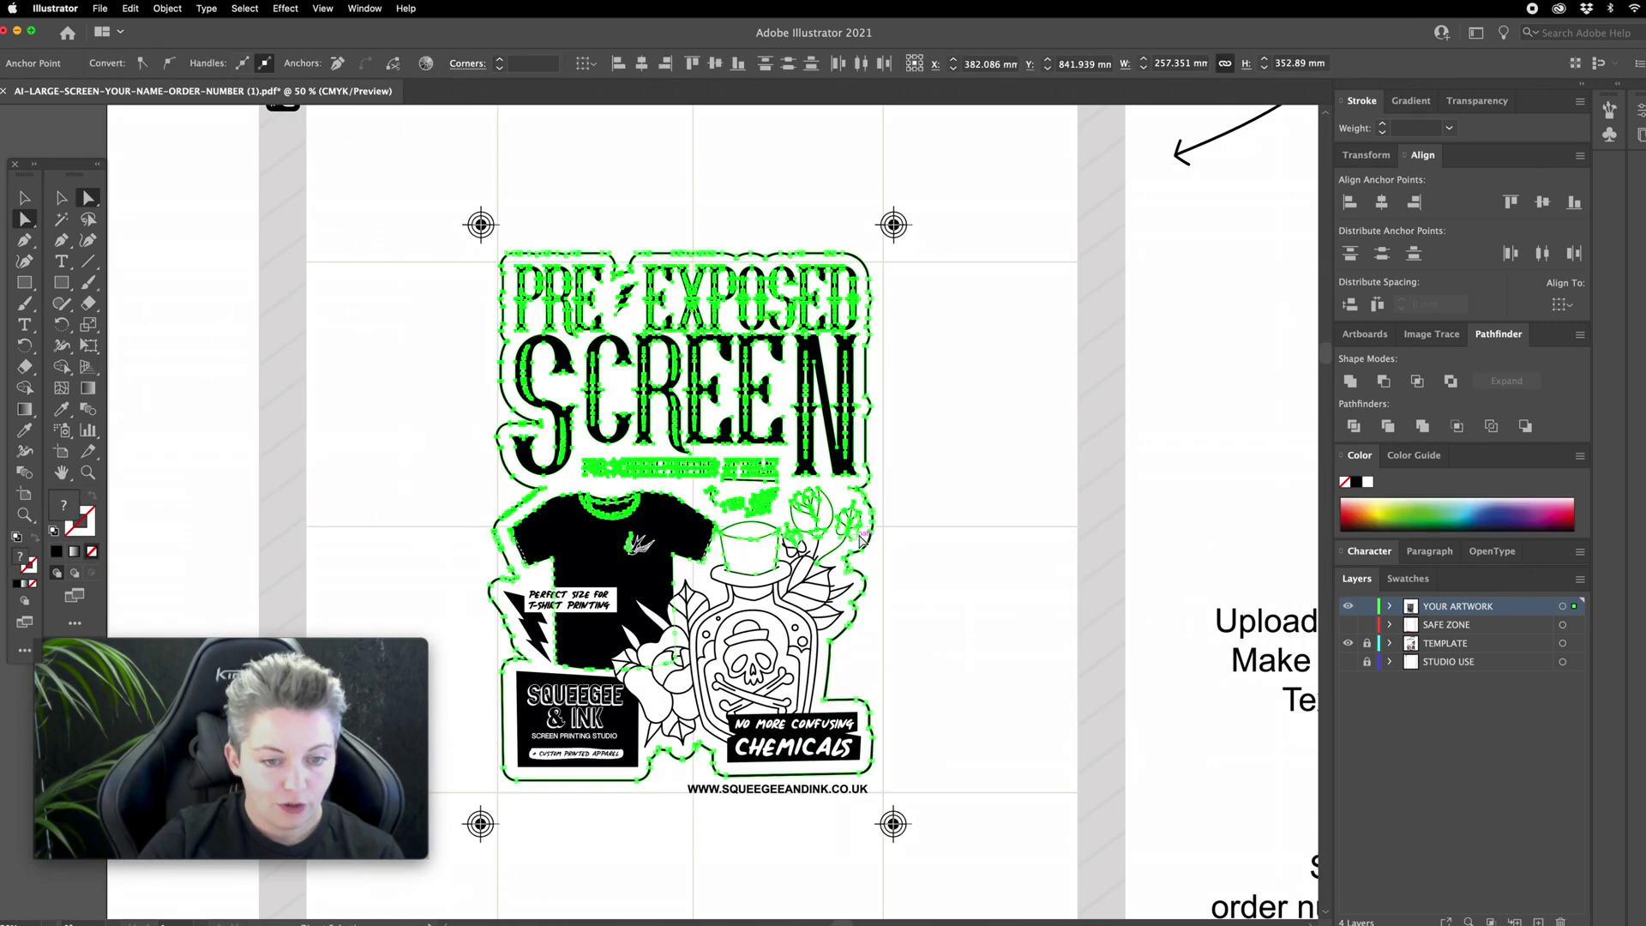
left_click(986, 483)
scroll(985, 483, "up", 5)
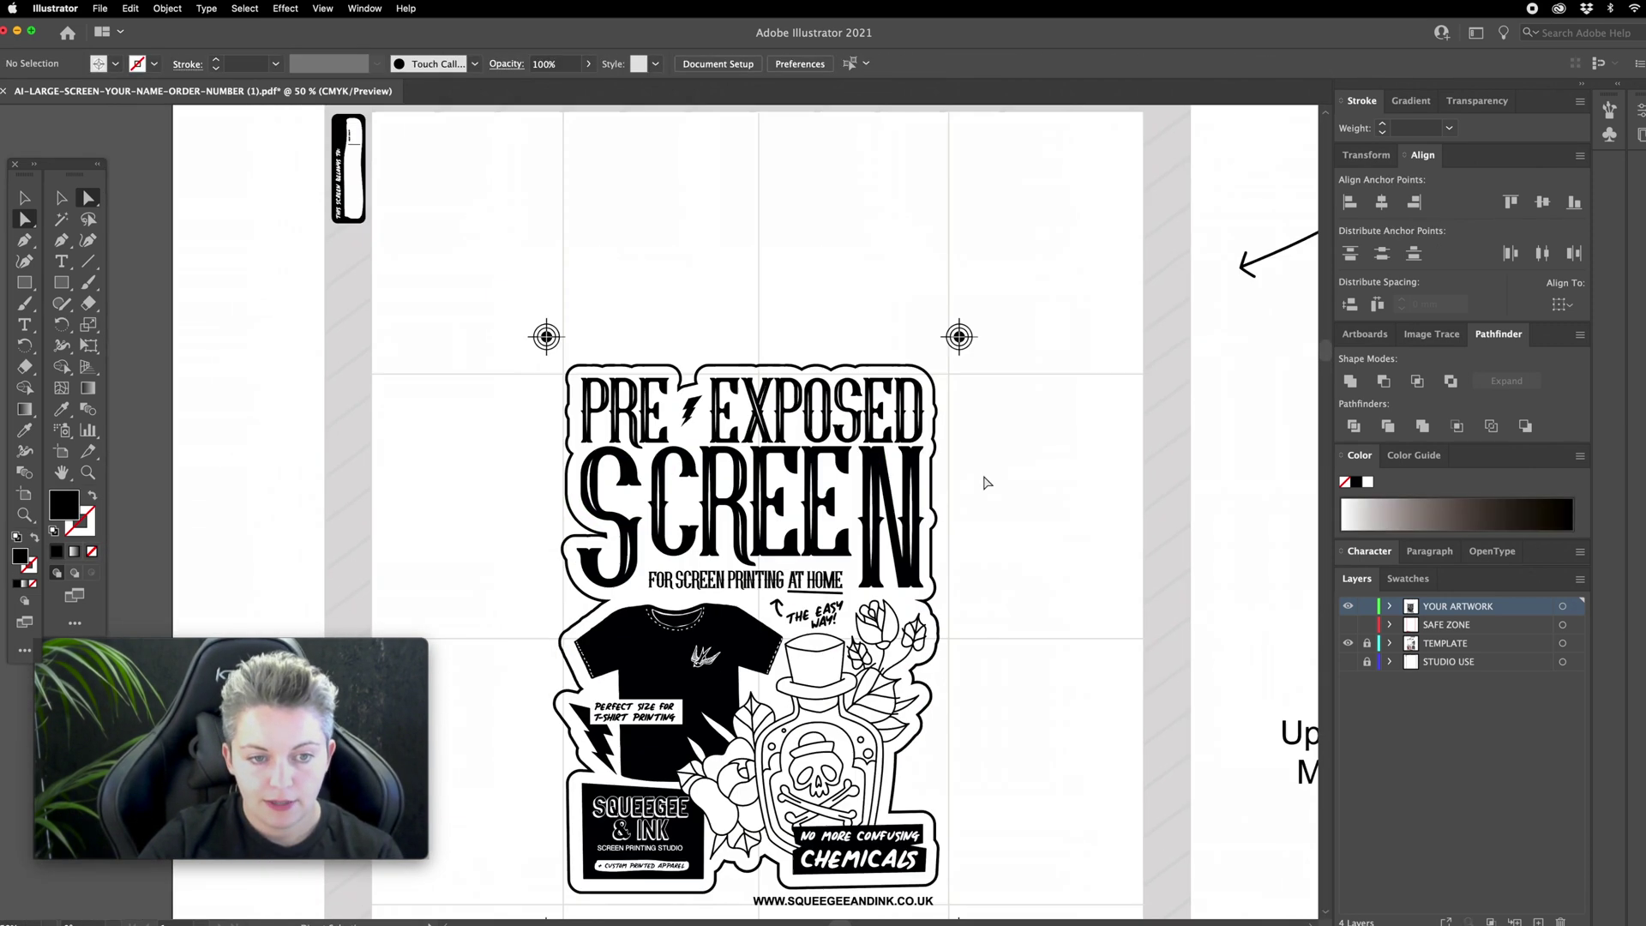
left_click(64, 260)
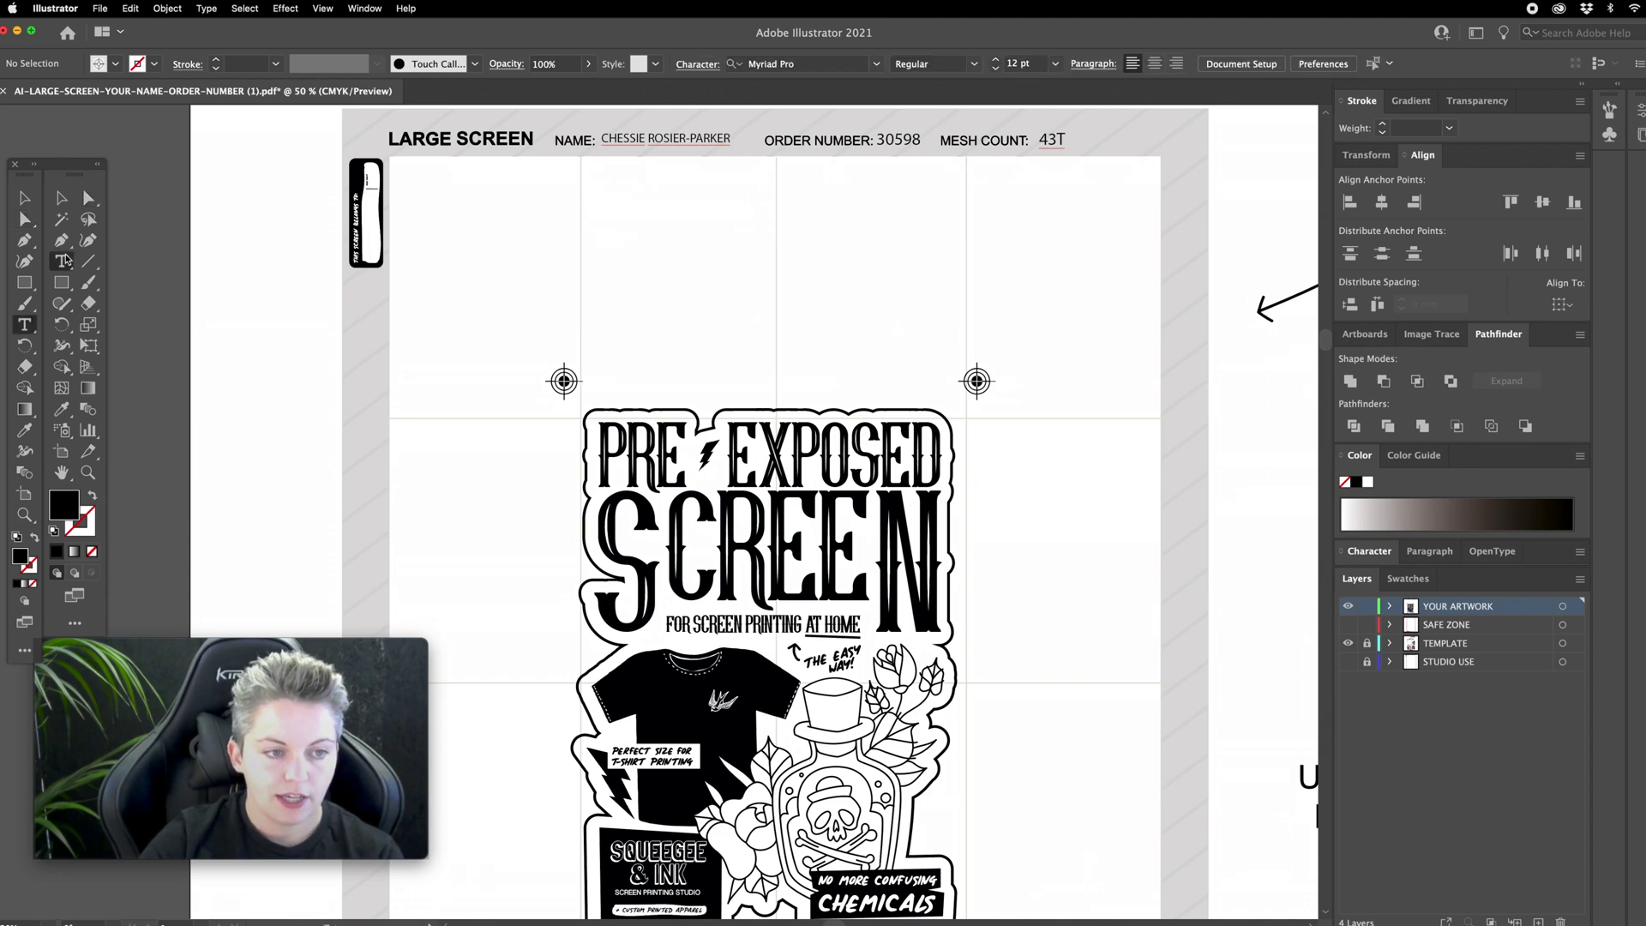
left_click(677, 310)
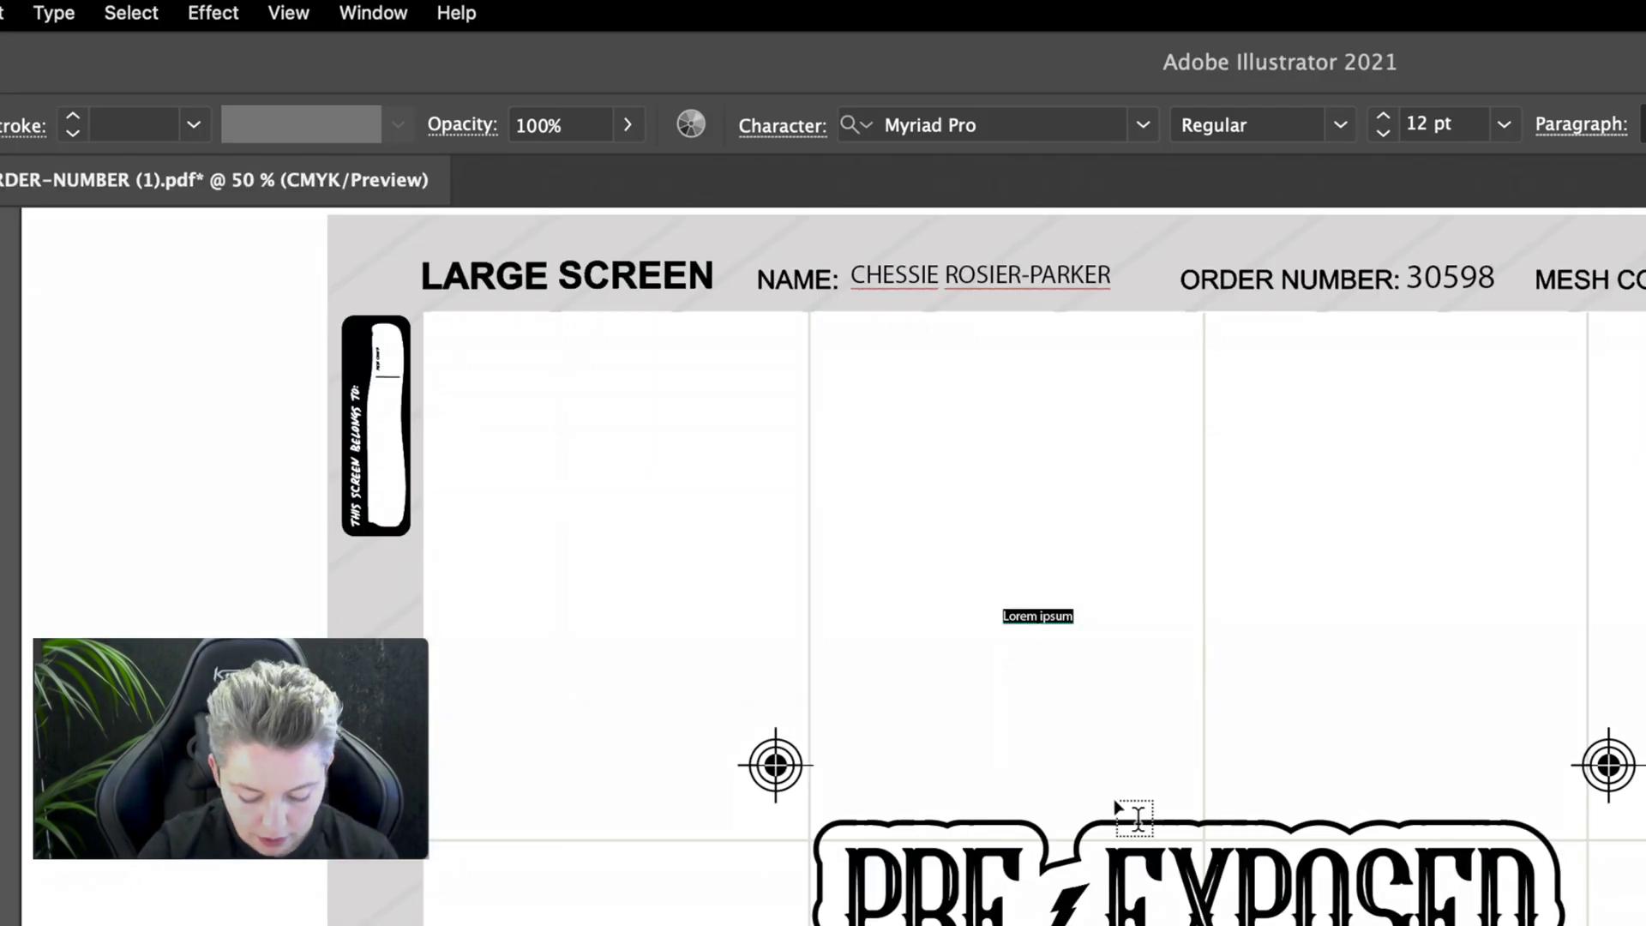
type("test typ")
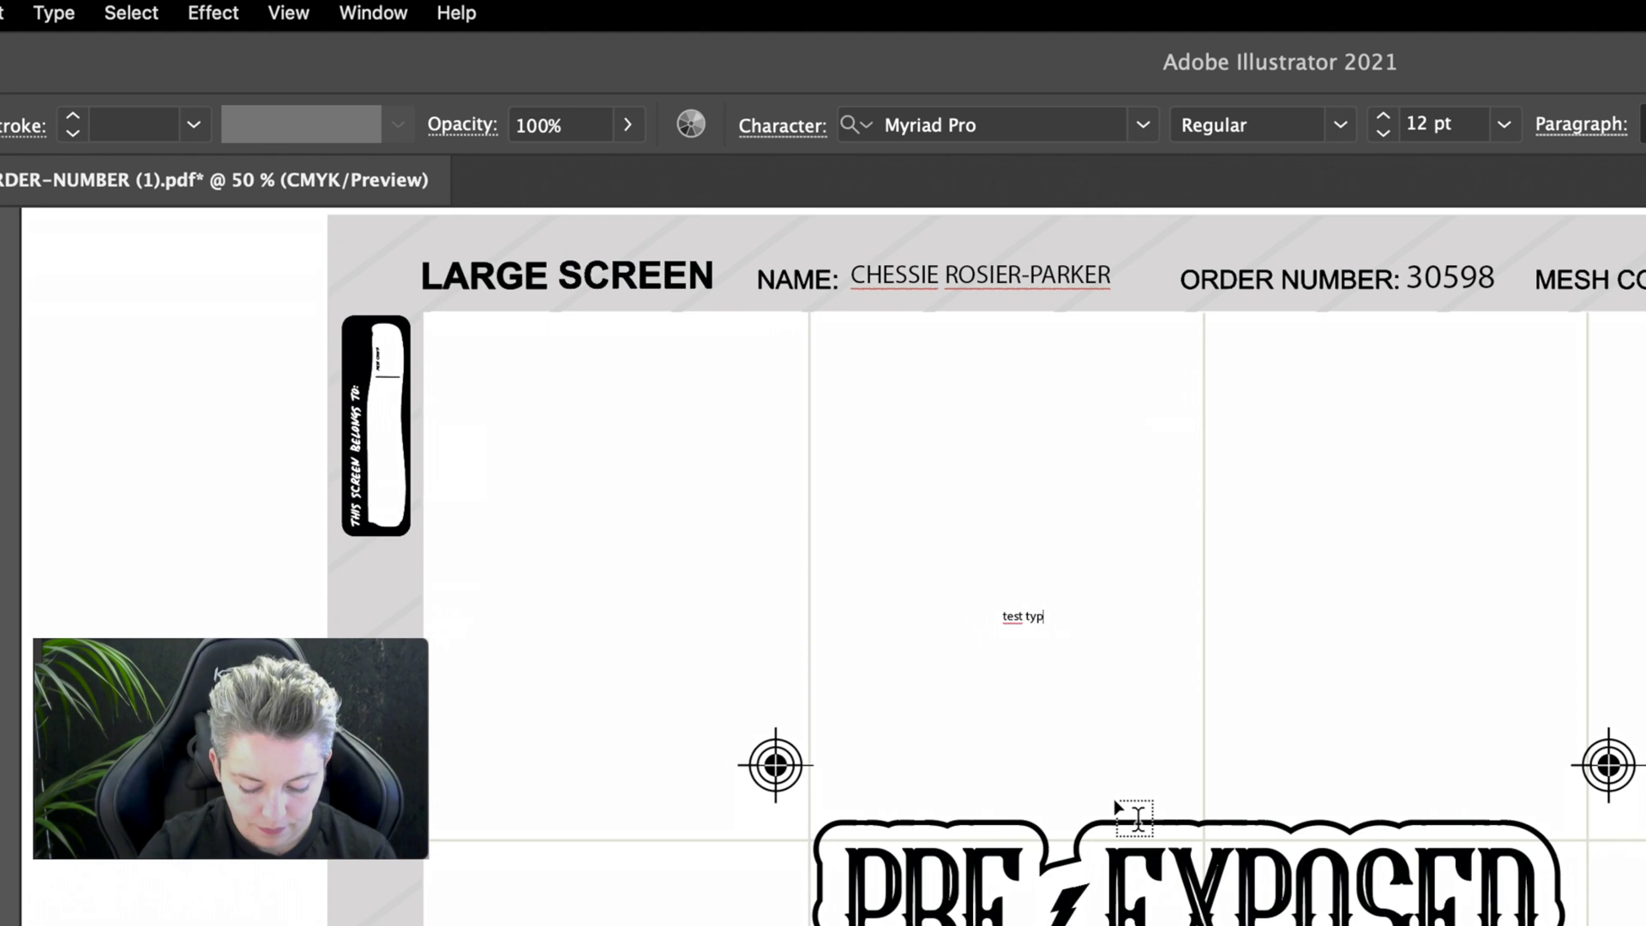
type("e")
key("Escape")
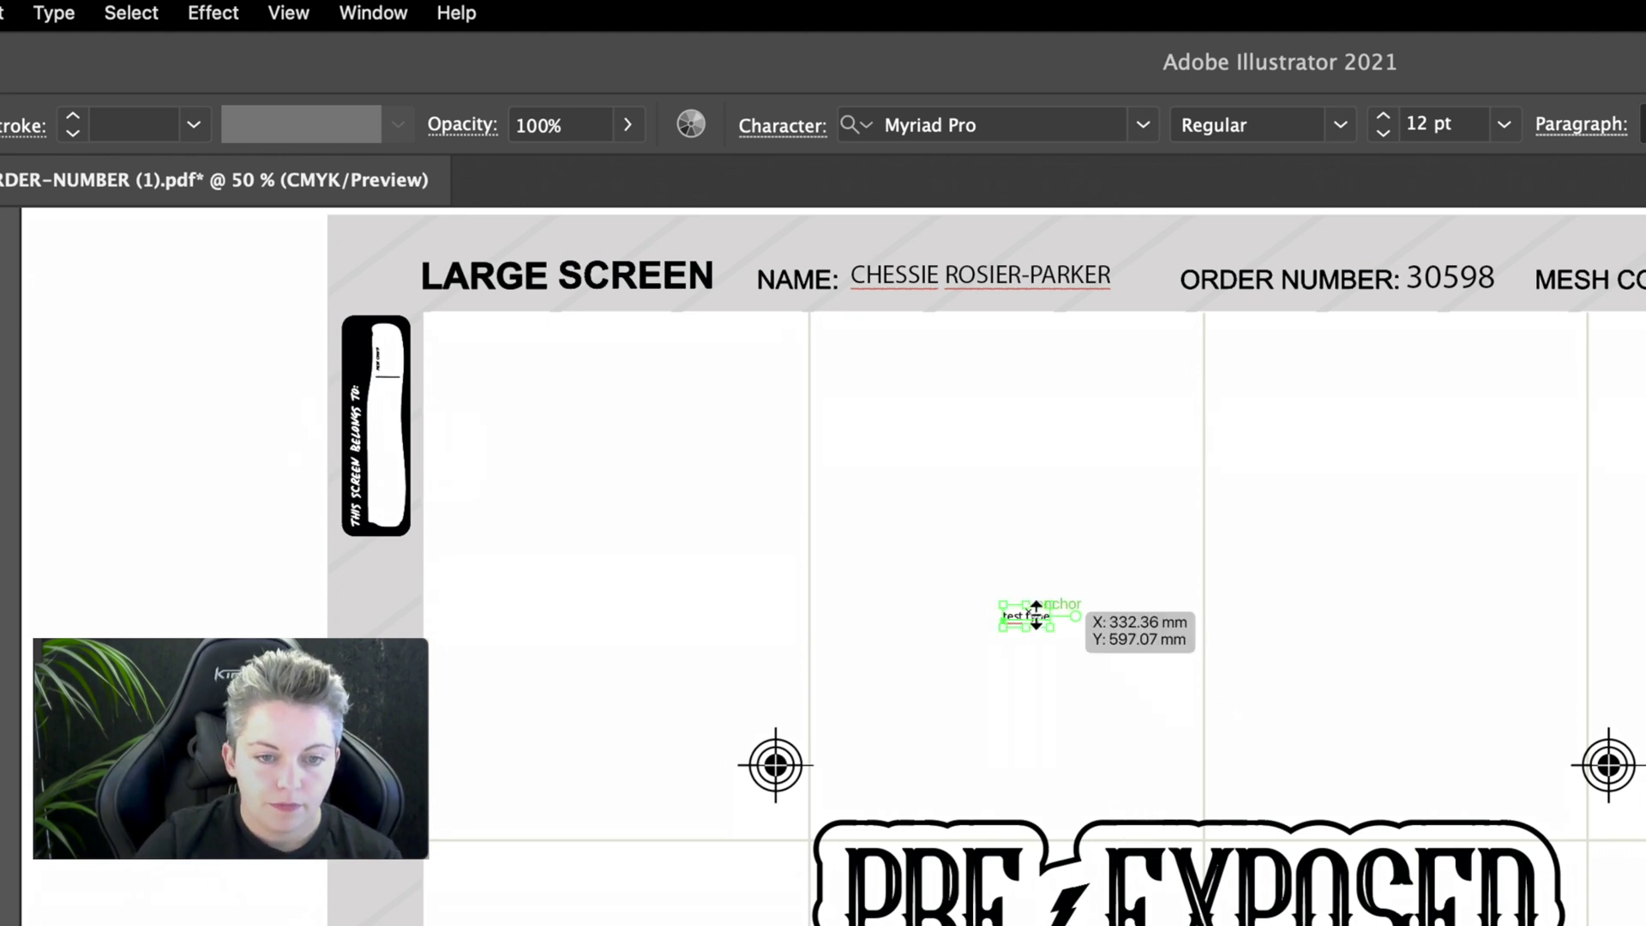
Step: Enlarge the test type text, move it up and left, and convert it to outlines
left_click_drag(1035, 613, 1456, 745)
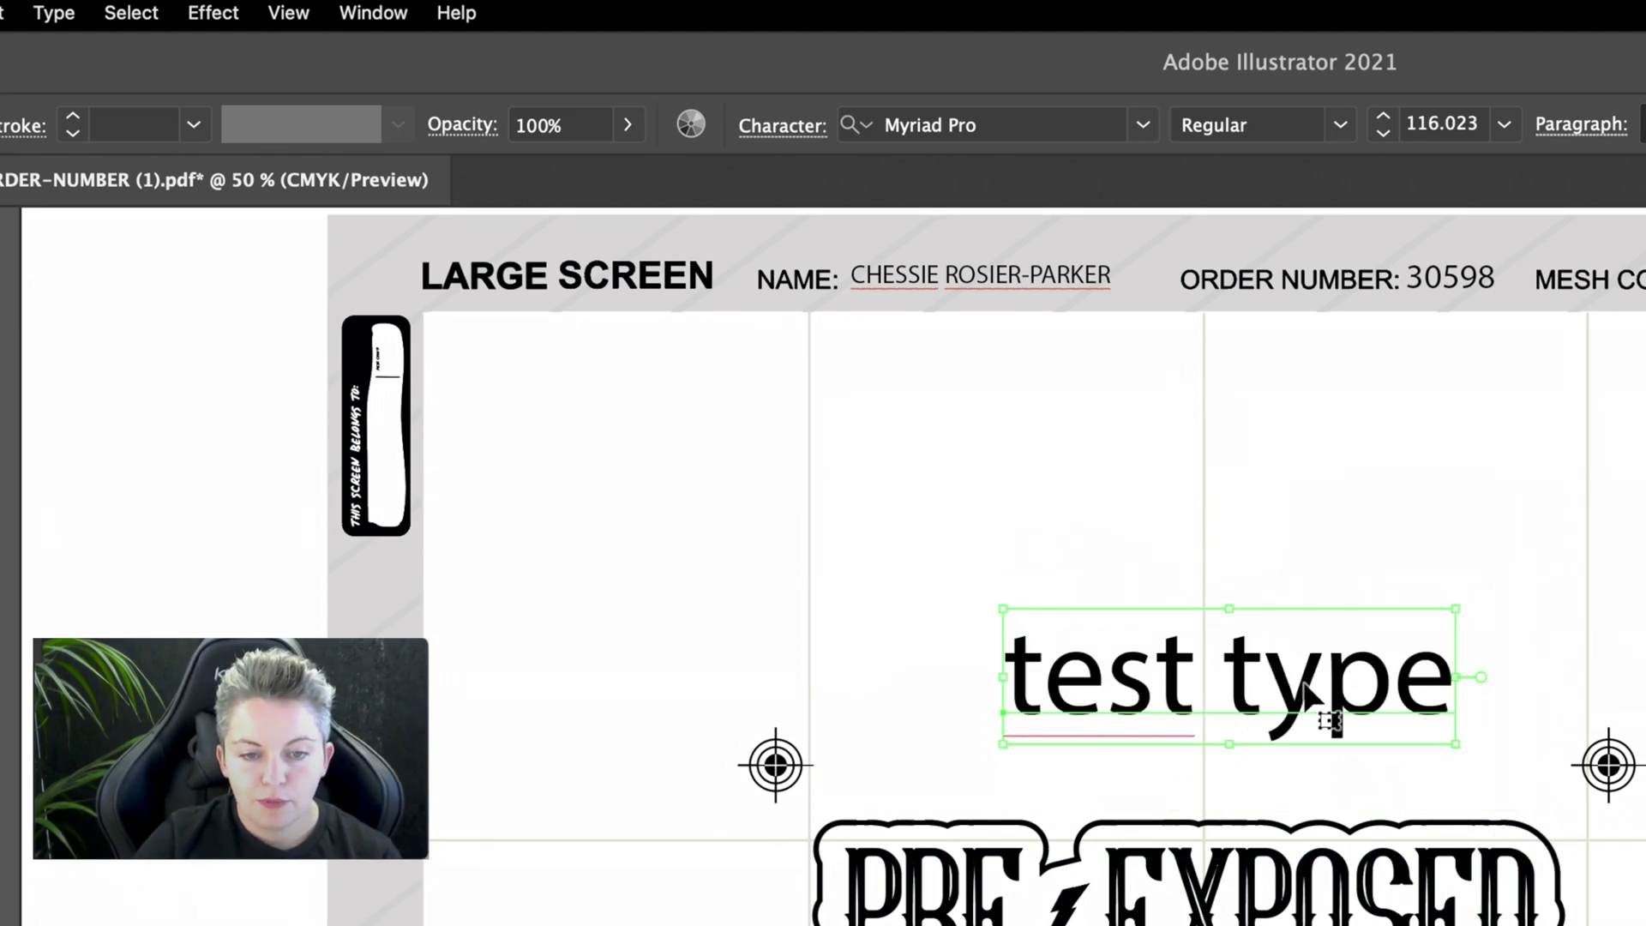
left_click_drag(1303, 683, 1202, 675)
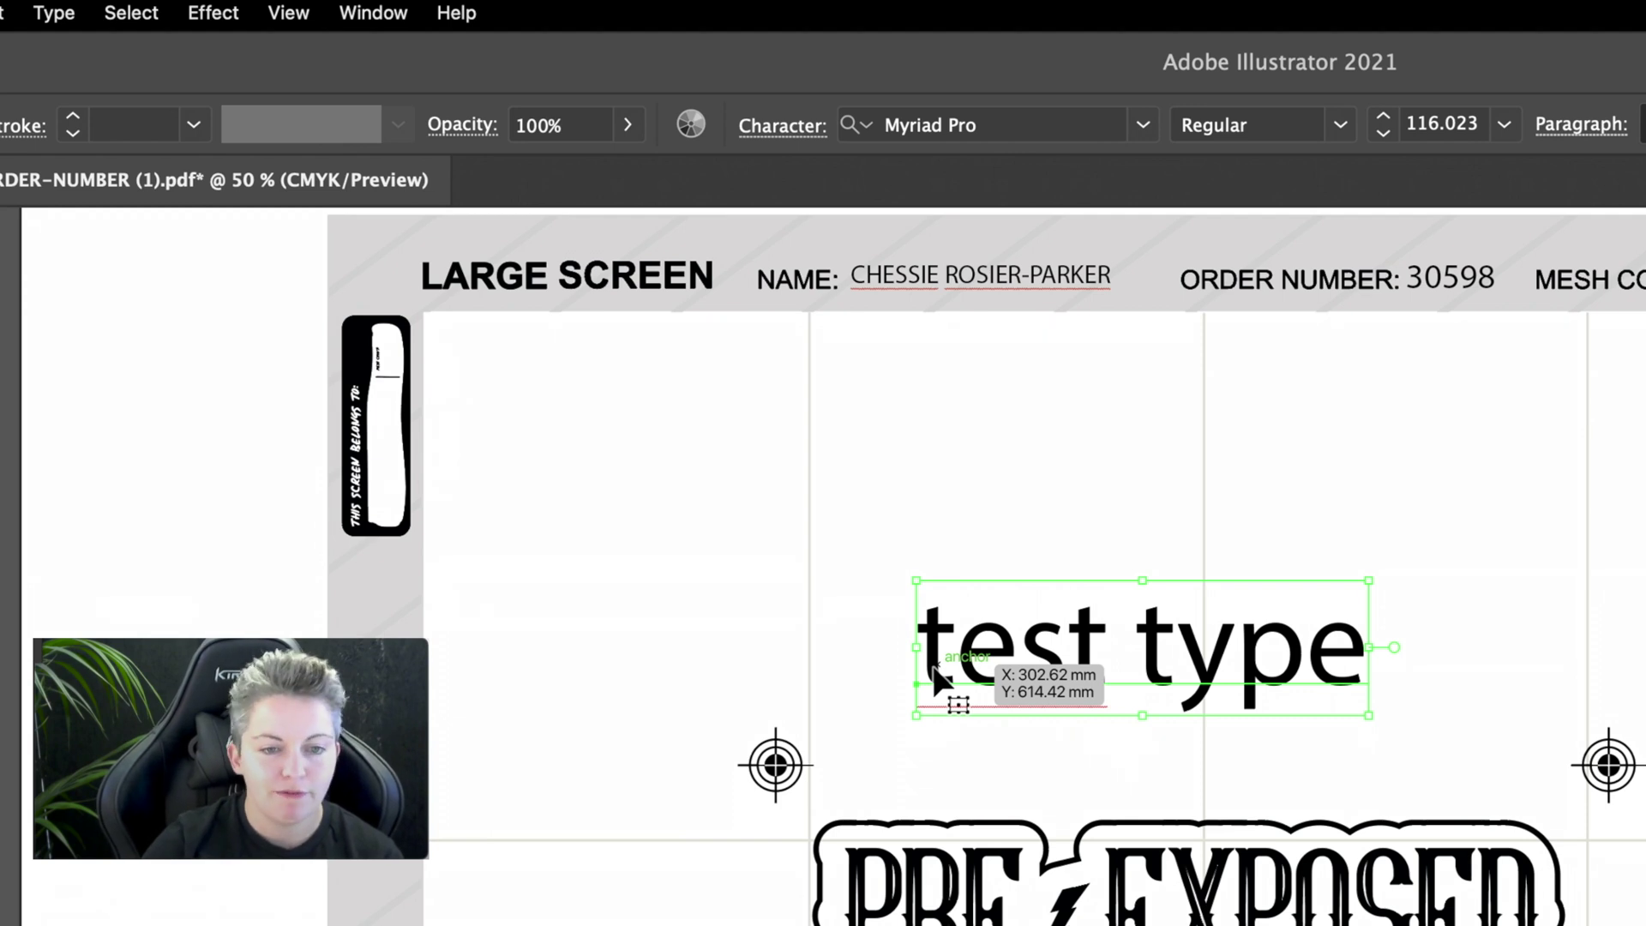
left_click(54, 12)
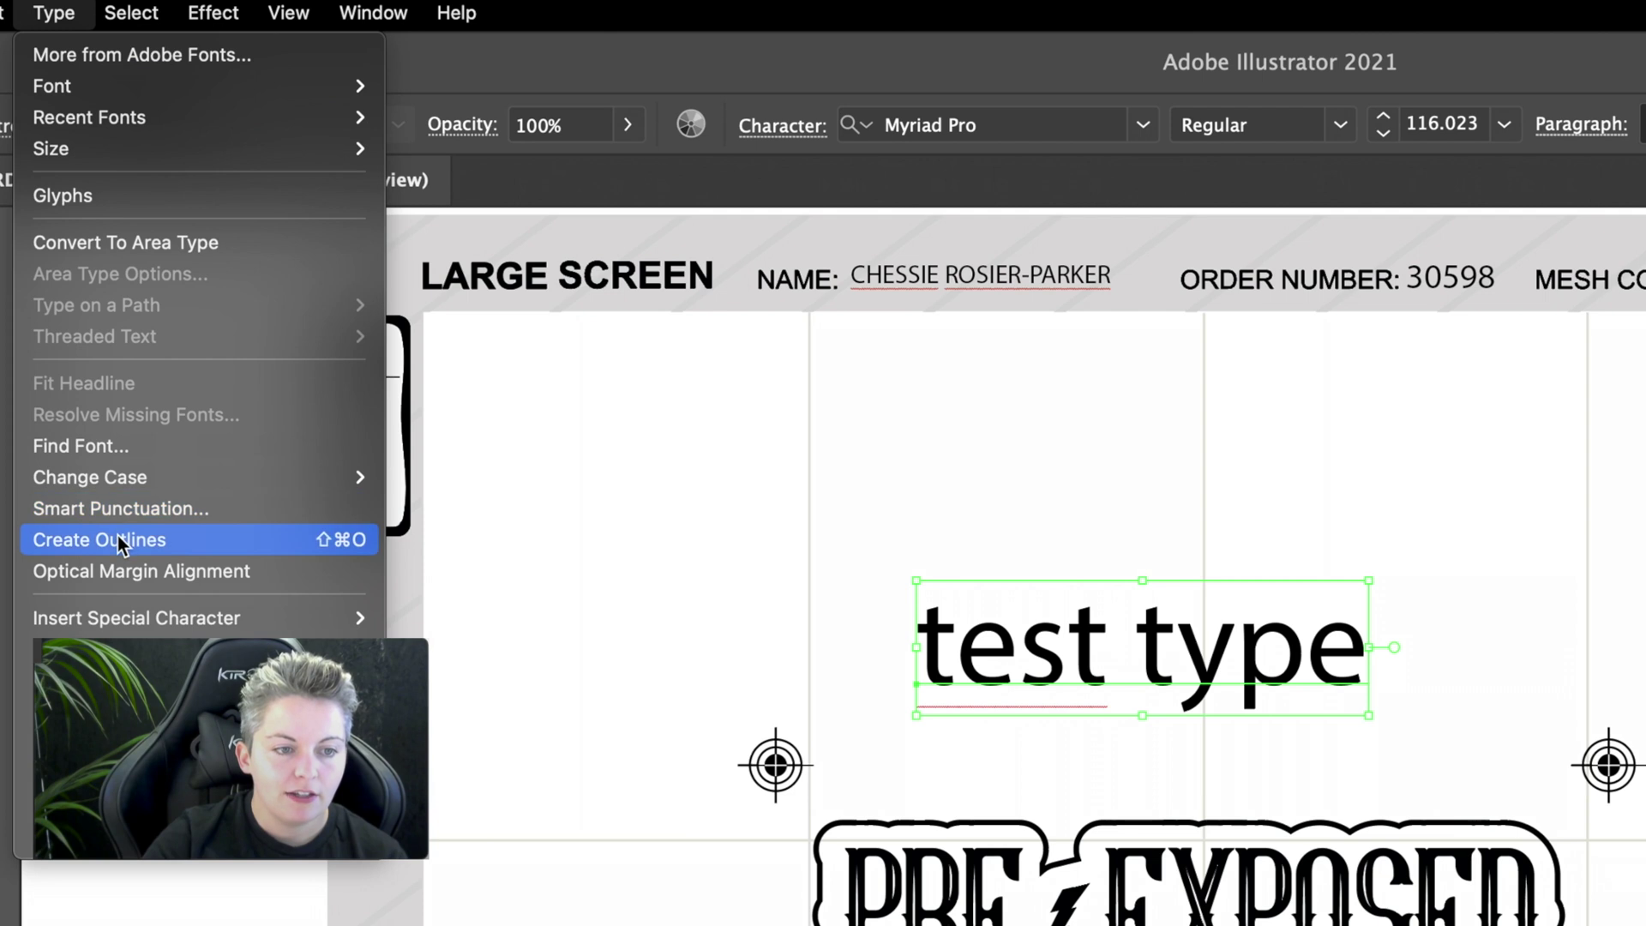
left_click(167, 543)
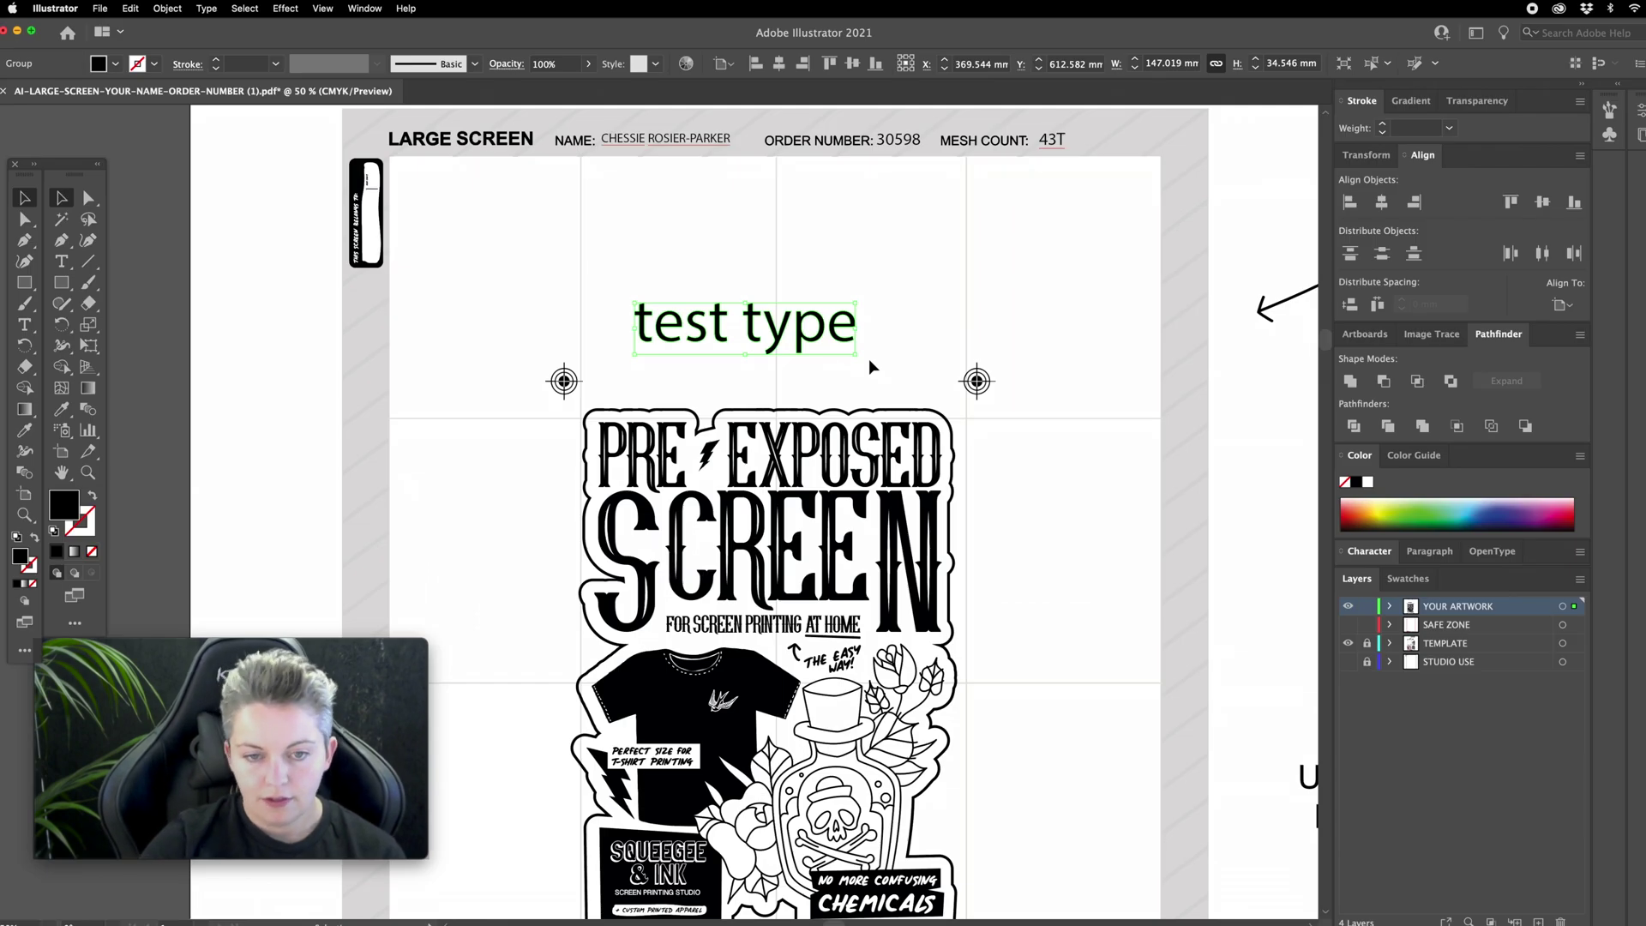
Step: Zoom out, delete the outlined test type text, and review the template's poster artwork
scroll(867, 358, "down", 5)
scroll(868, 358, "right", 2)
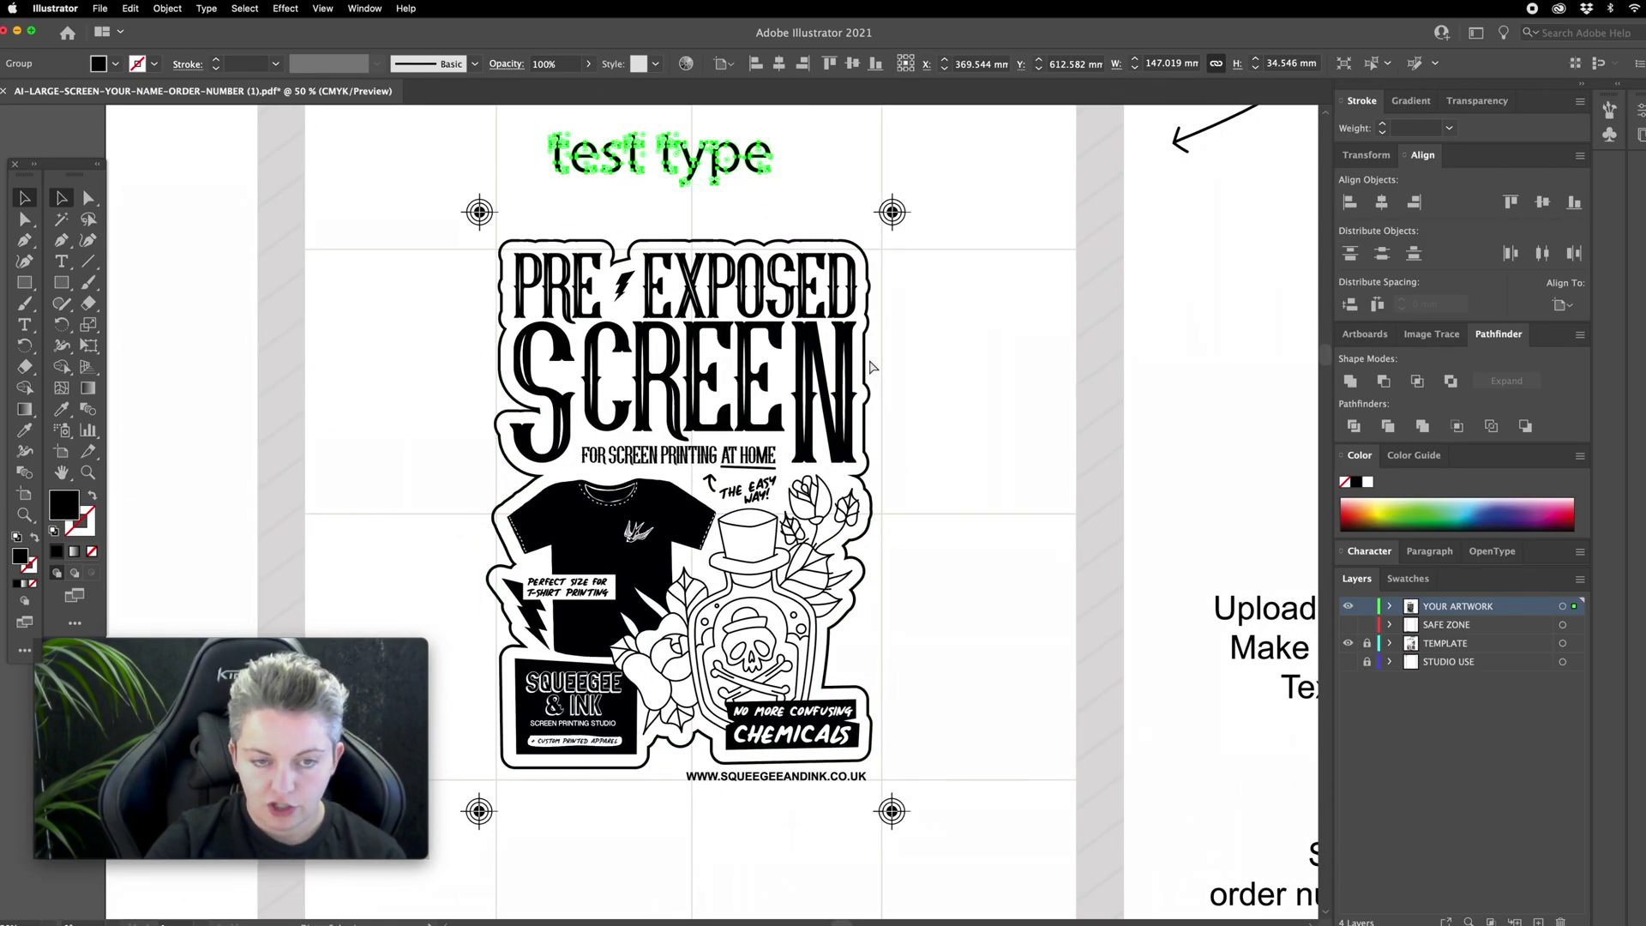
key("super+minus")
key("Delete")
scroll(871, 366, "down", 5)
scroll(872, 366, "right", 1)
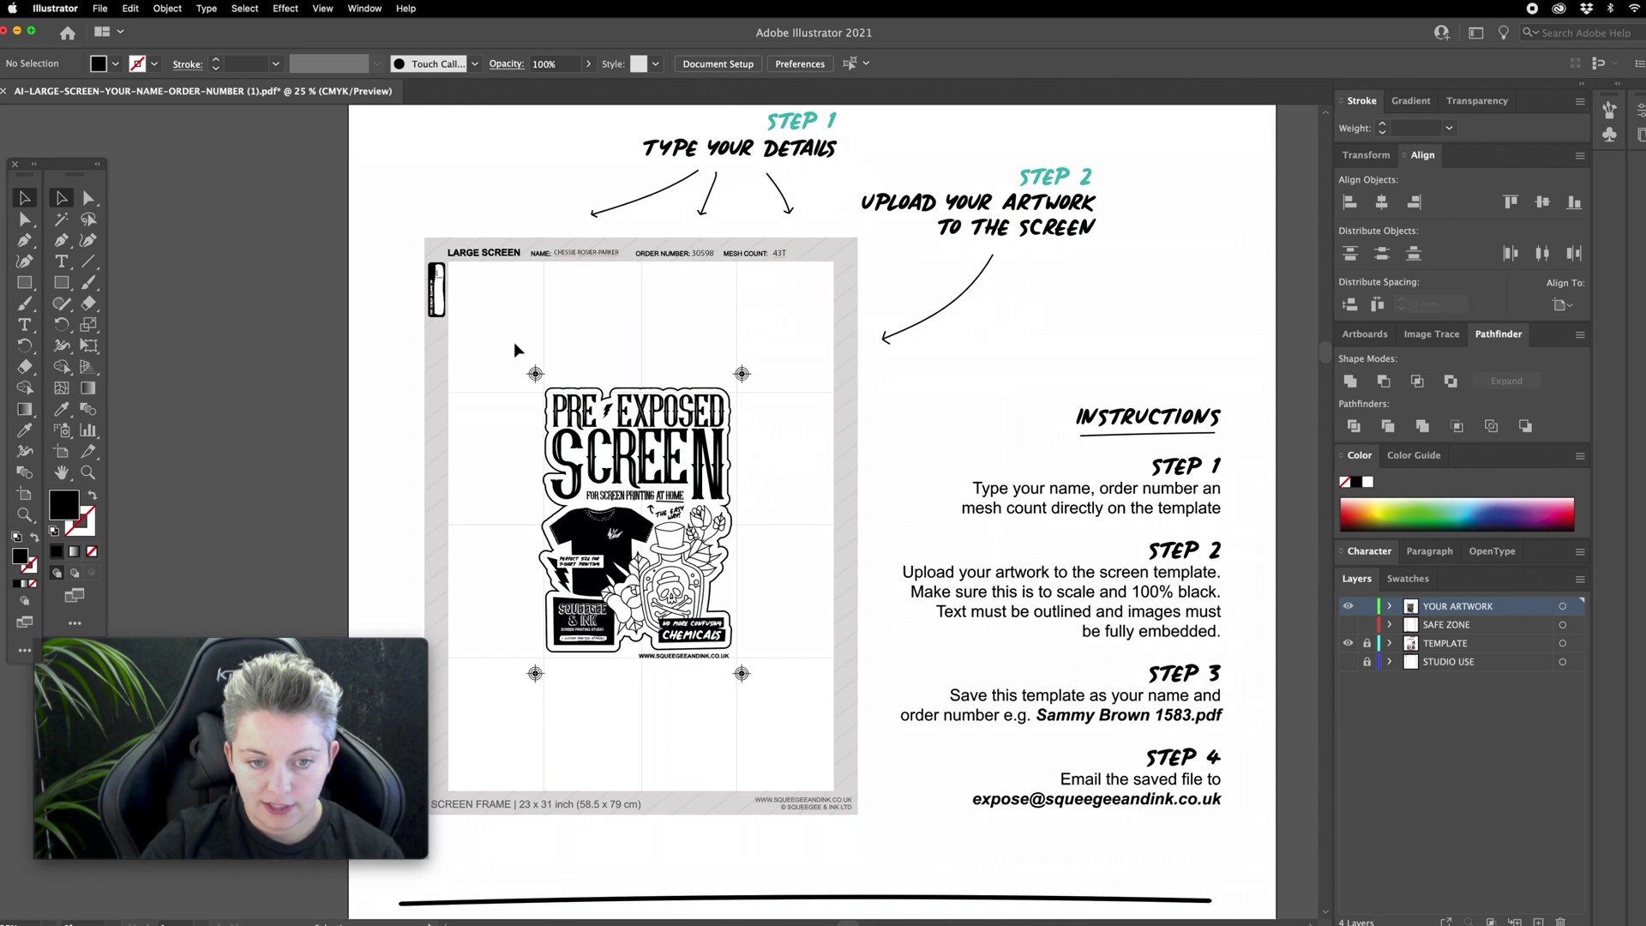
scroll(541, 377, "down", 1)
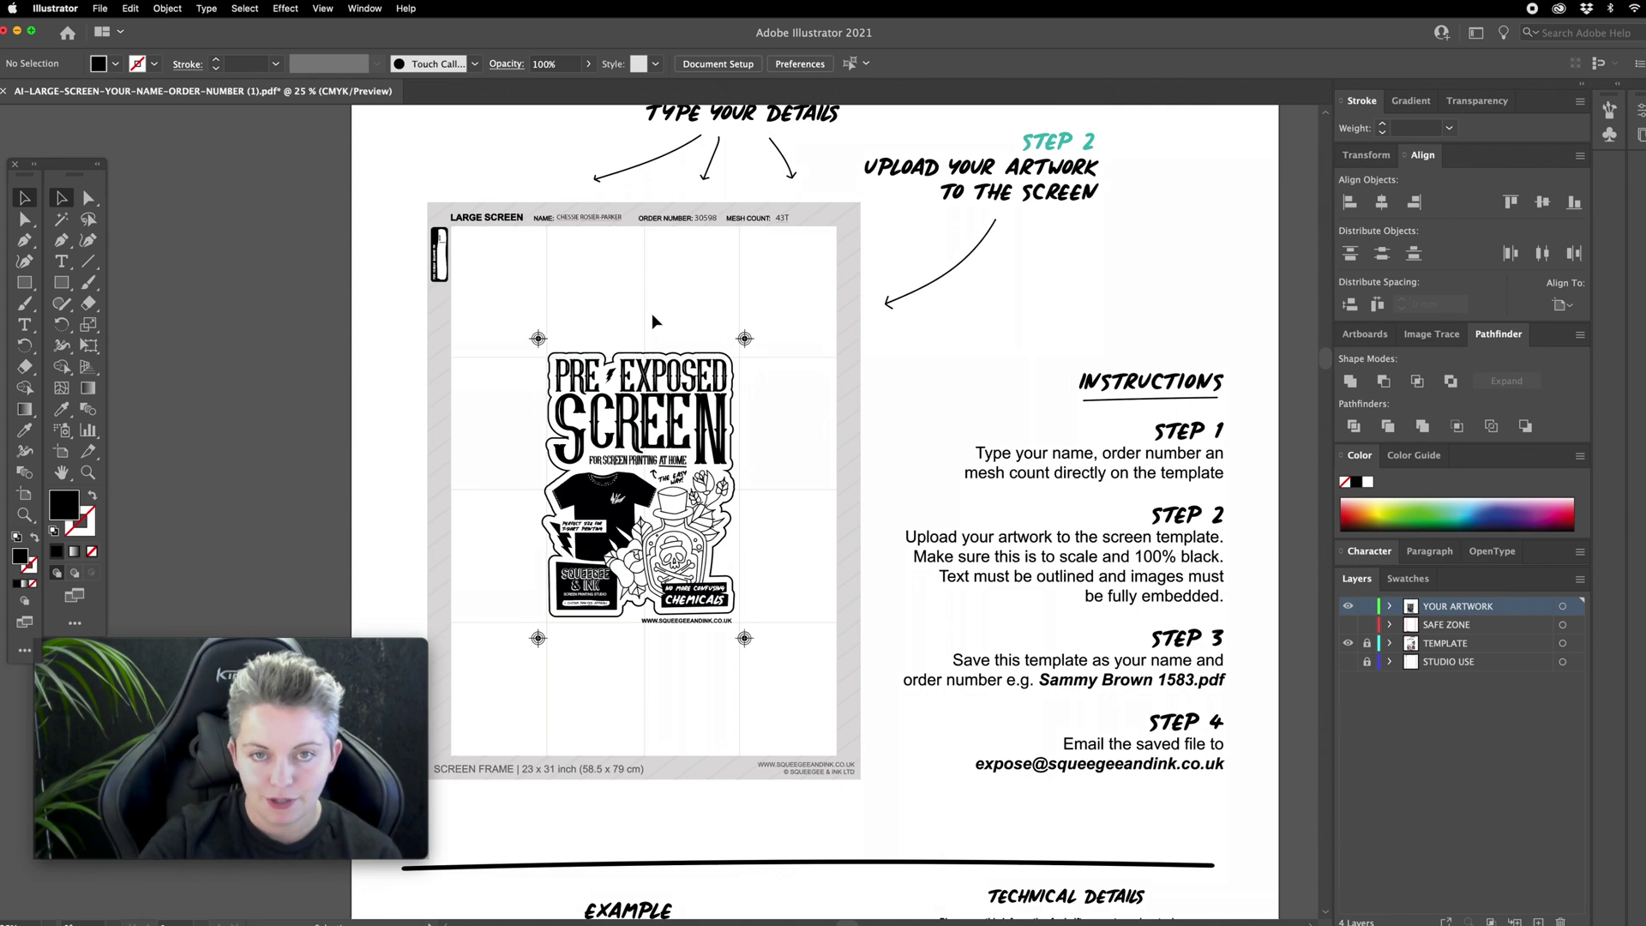
scroll(869, 711, "down", 1)
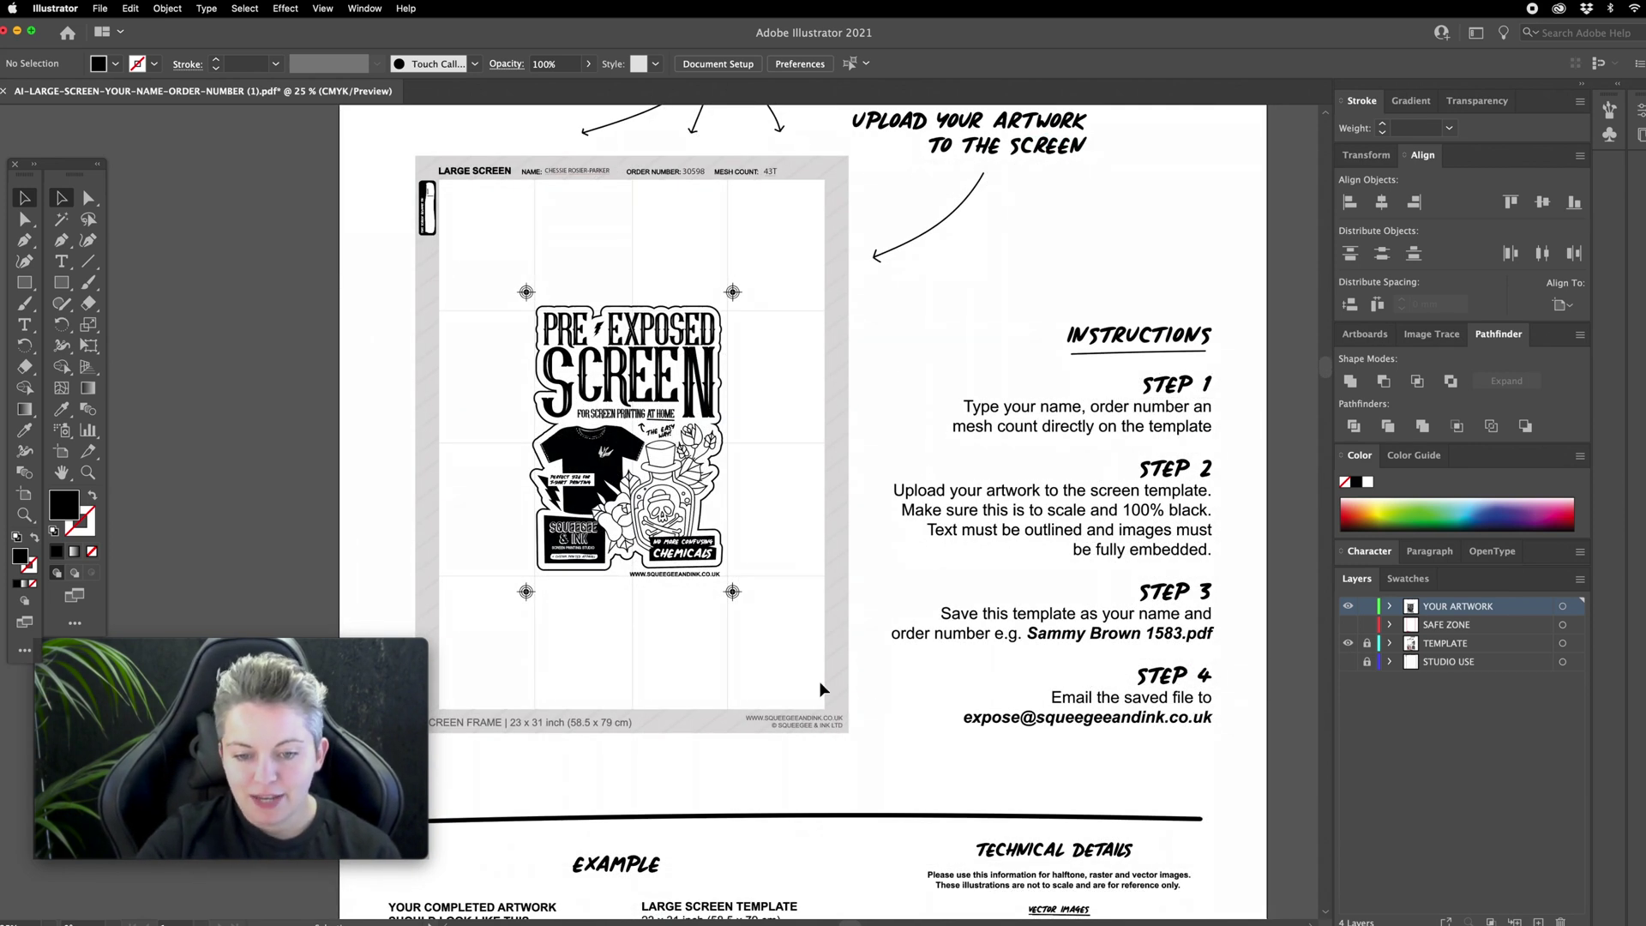
Step: Save As an Adobe PDF in Downloads, replacing the placeholders with the customer's name and order number
left_click(98, 8)
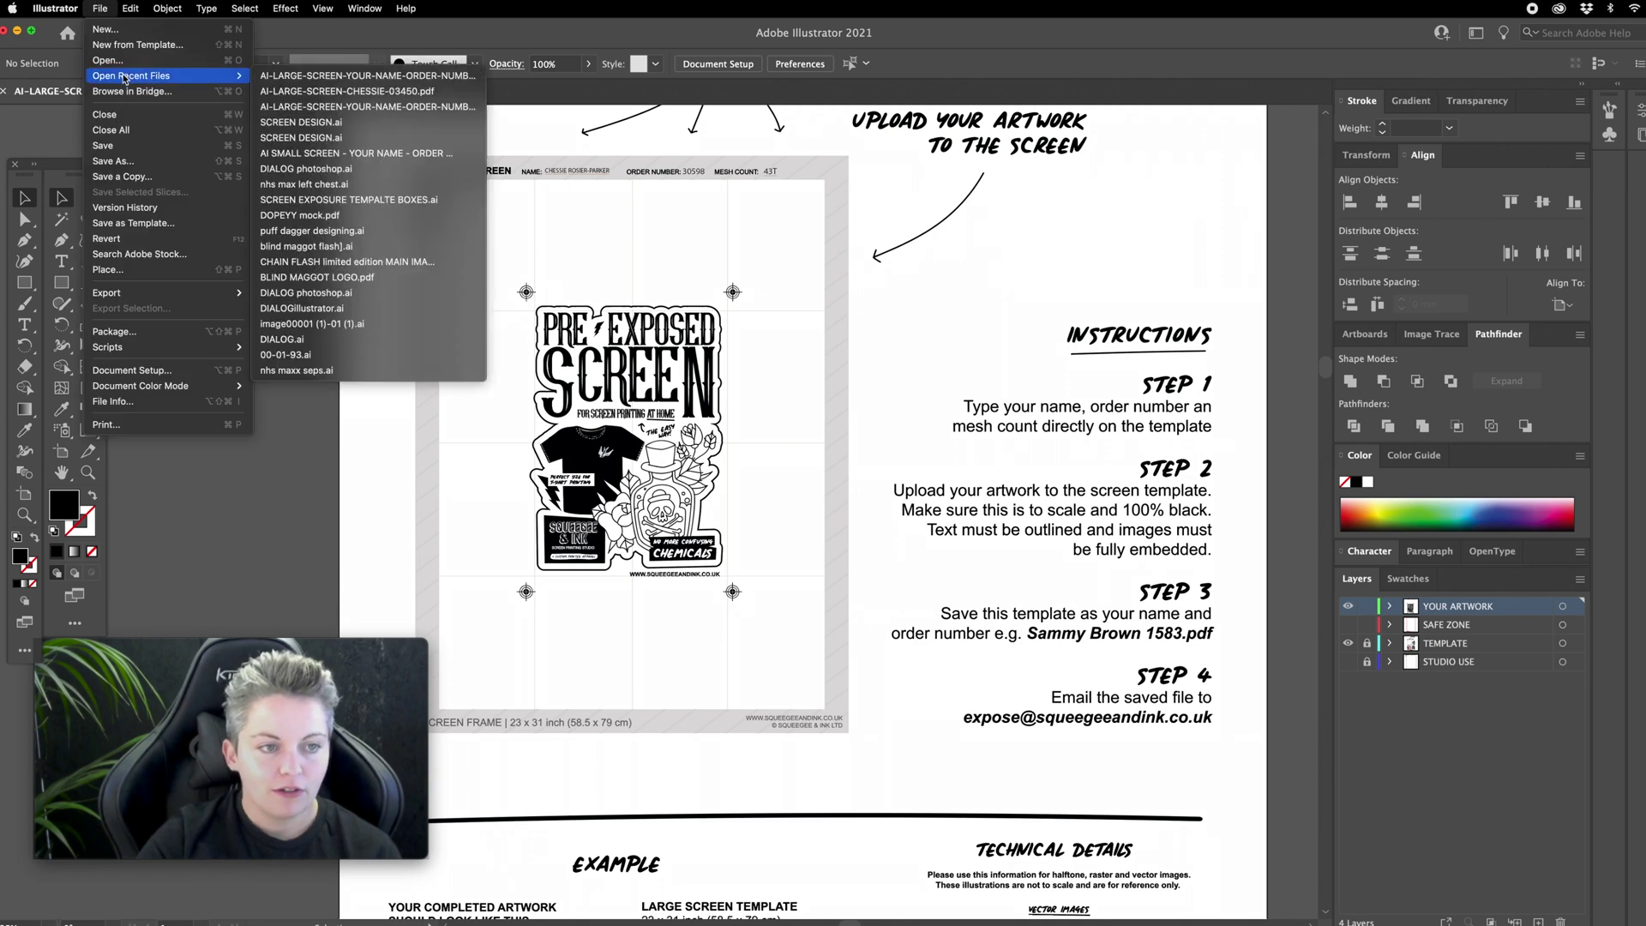
left_click(152, 161)
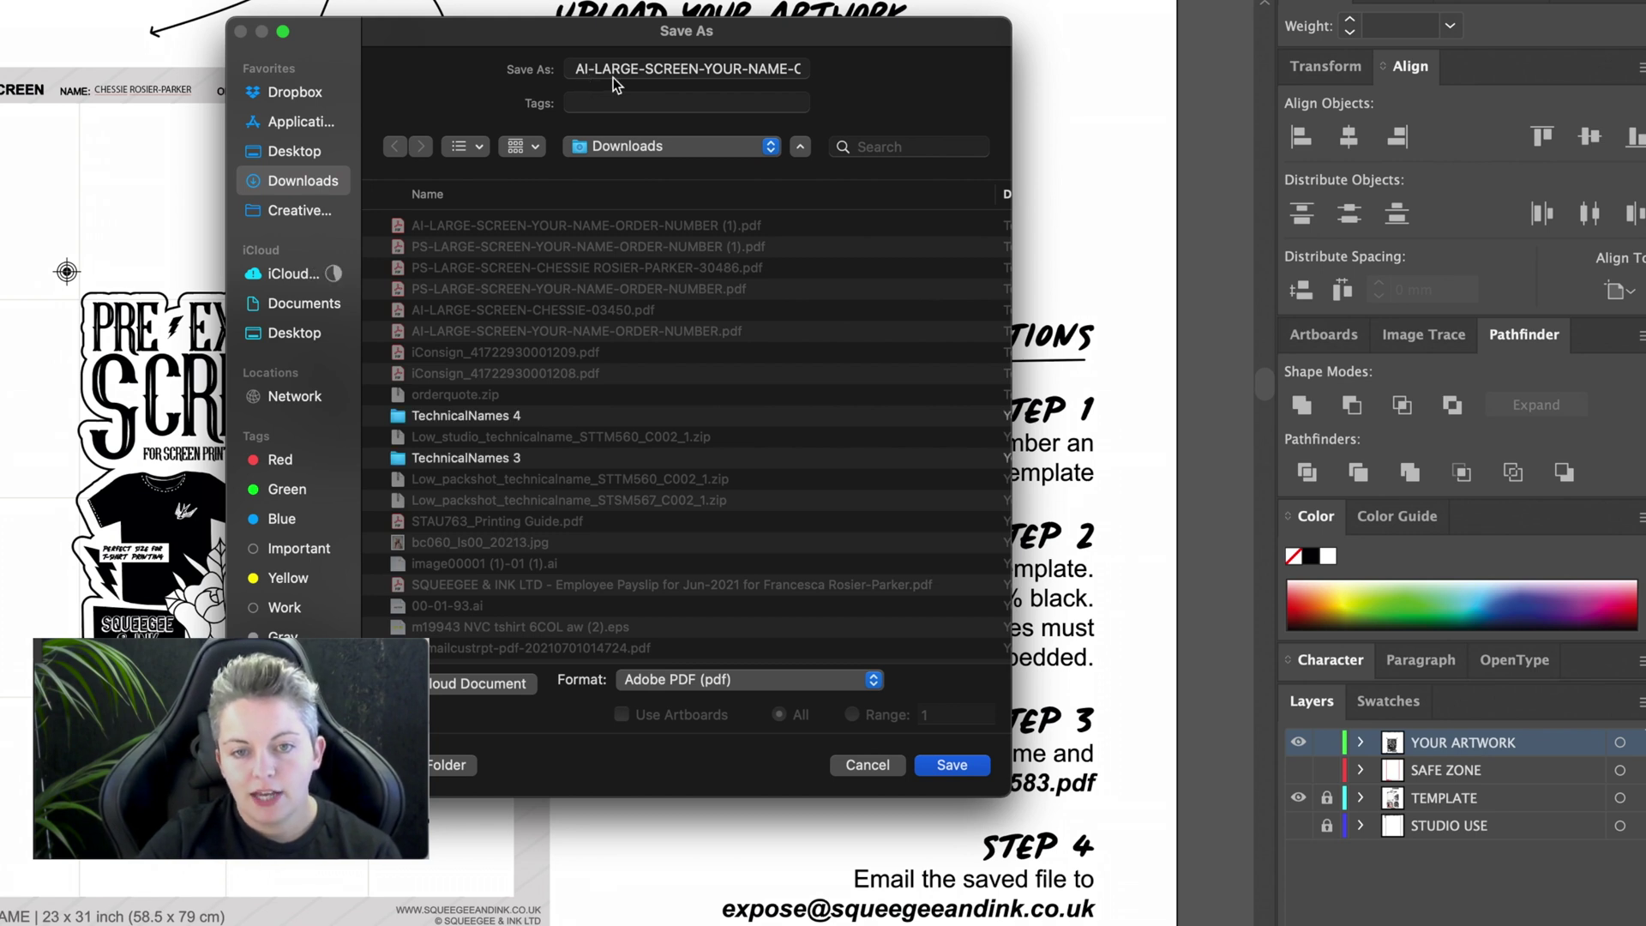
left_click_drag(705, 74, 775, 75)
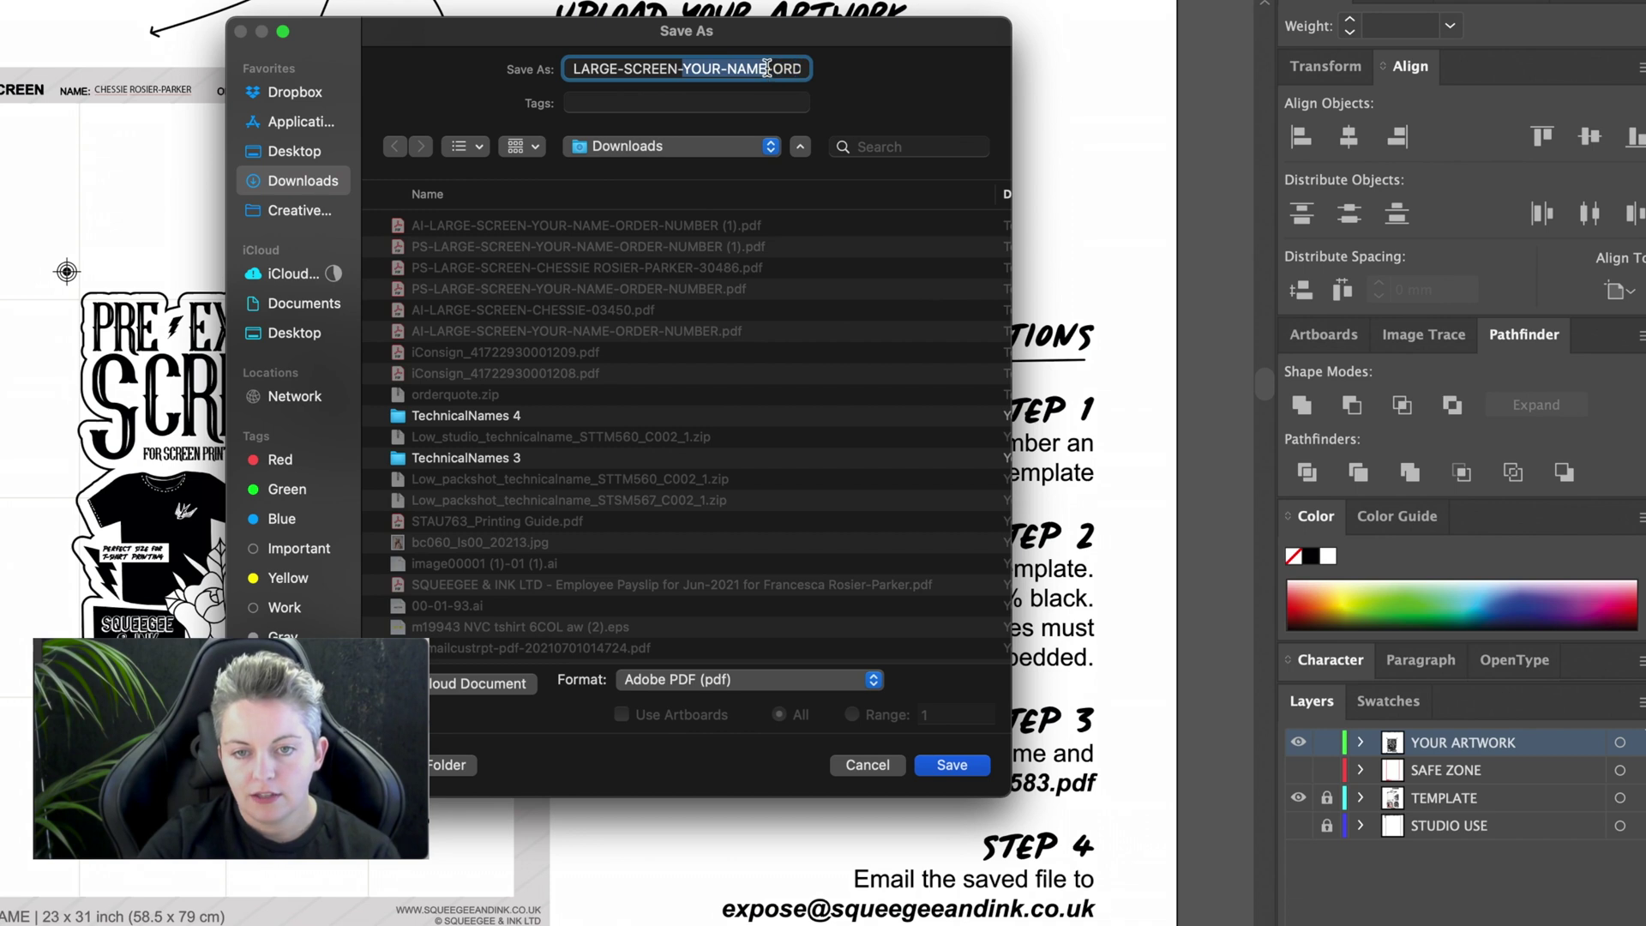
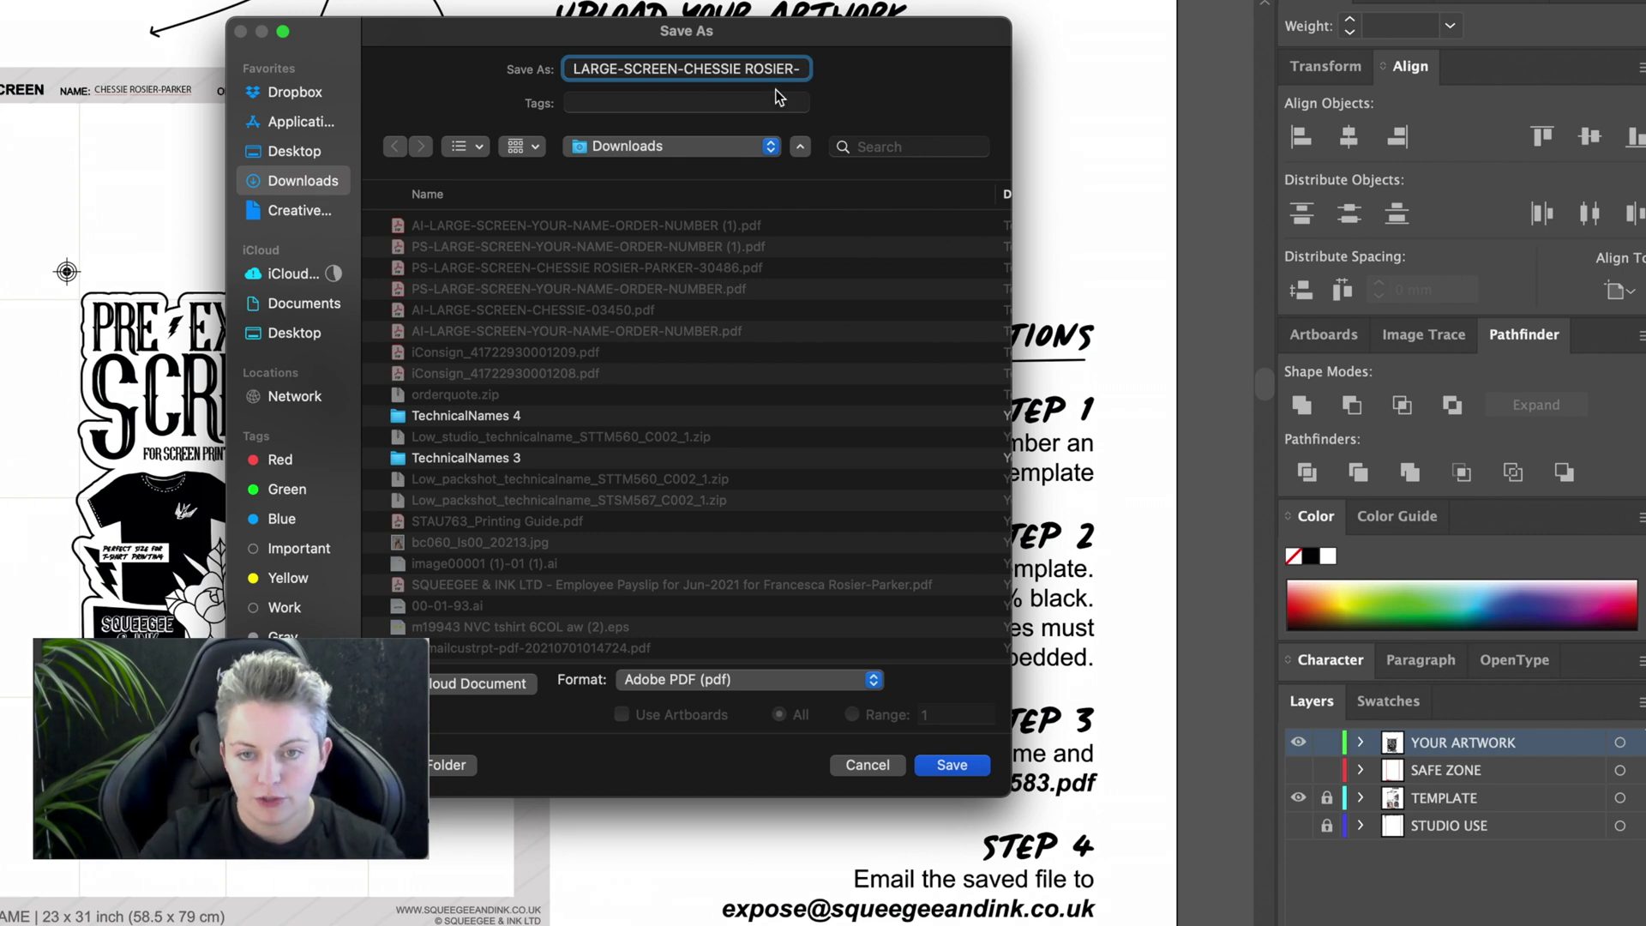
key("Right")
key("Right")
key("Right")
key("Right")
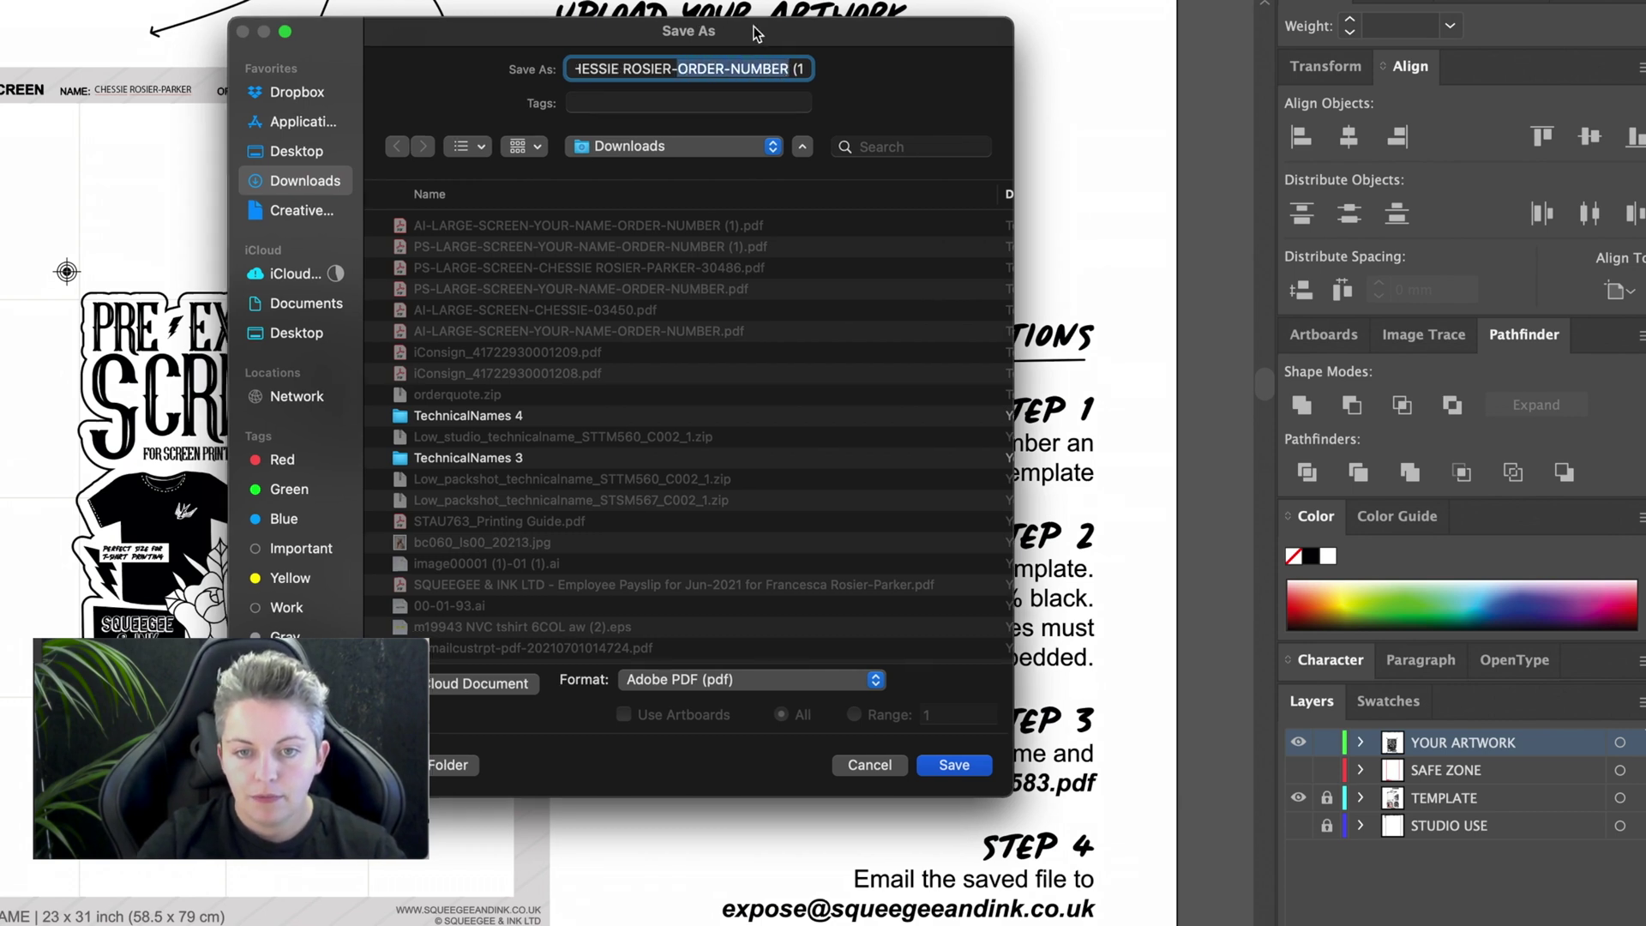
left_click_drag(748, 32, 847, 149)
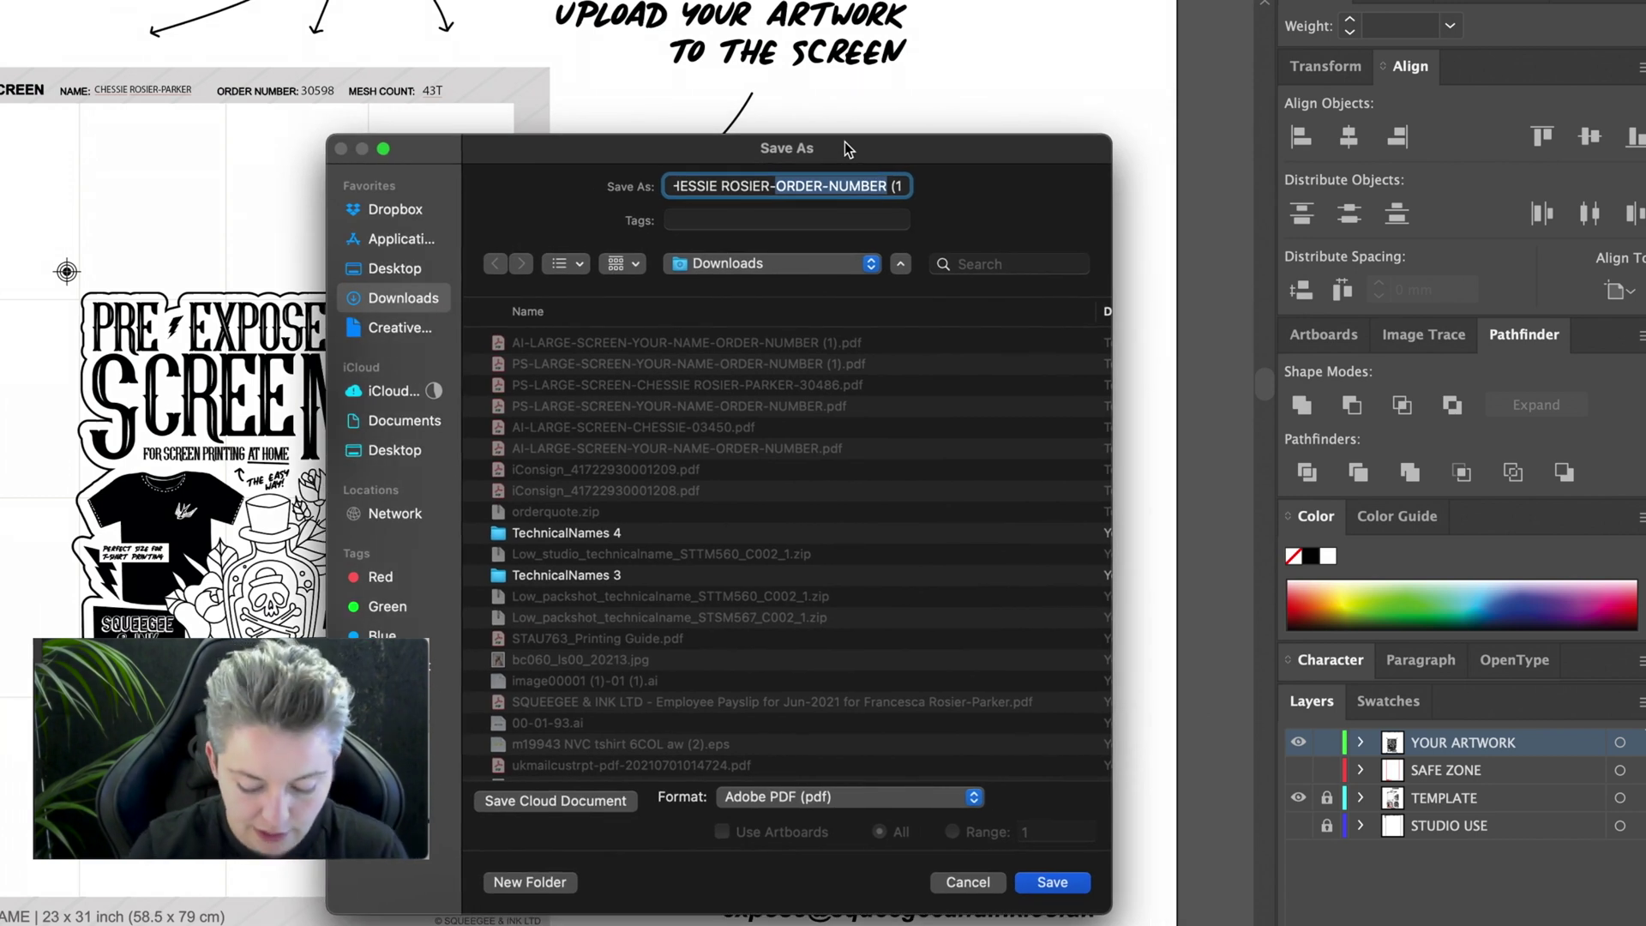
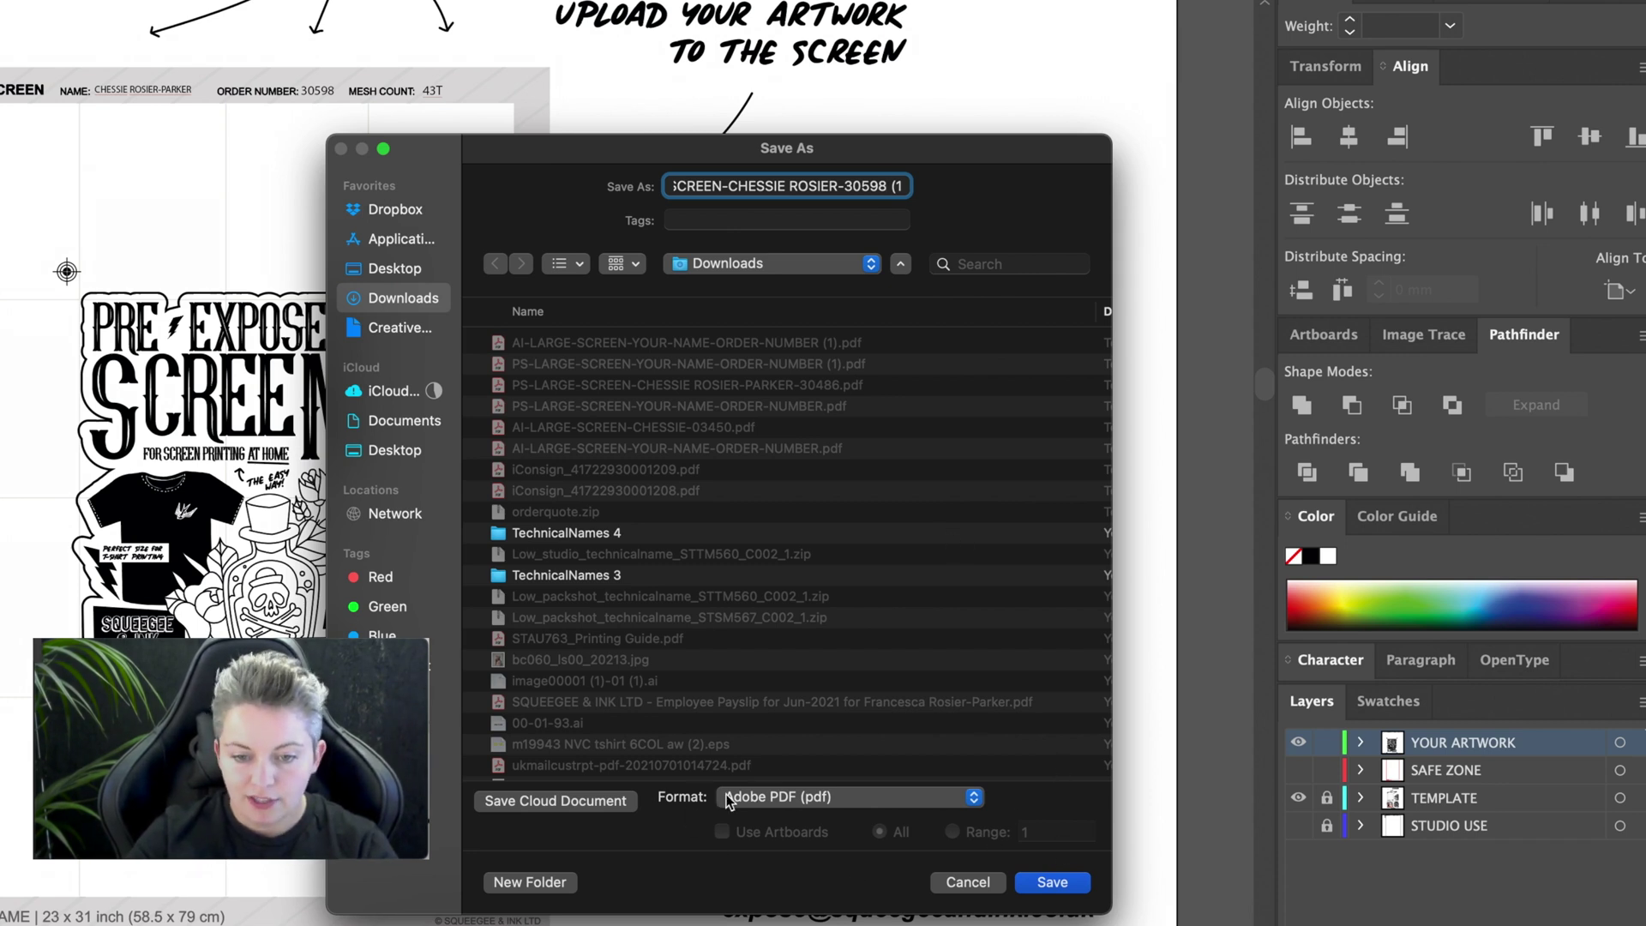
left_click(1055, 883)
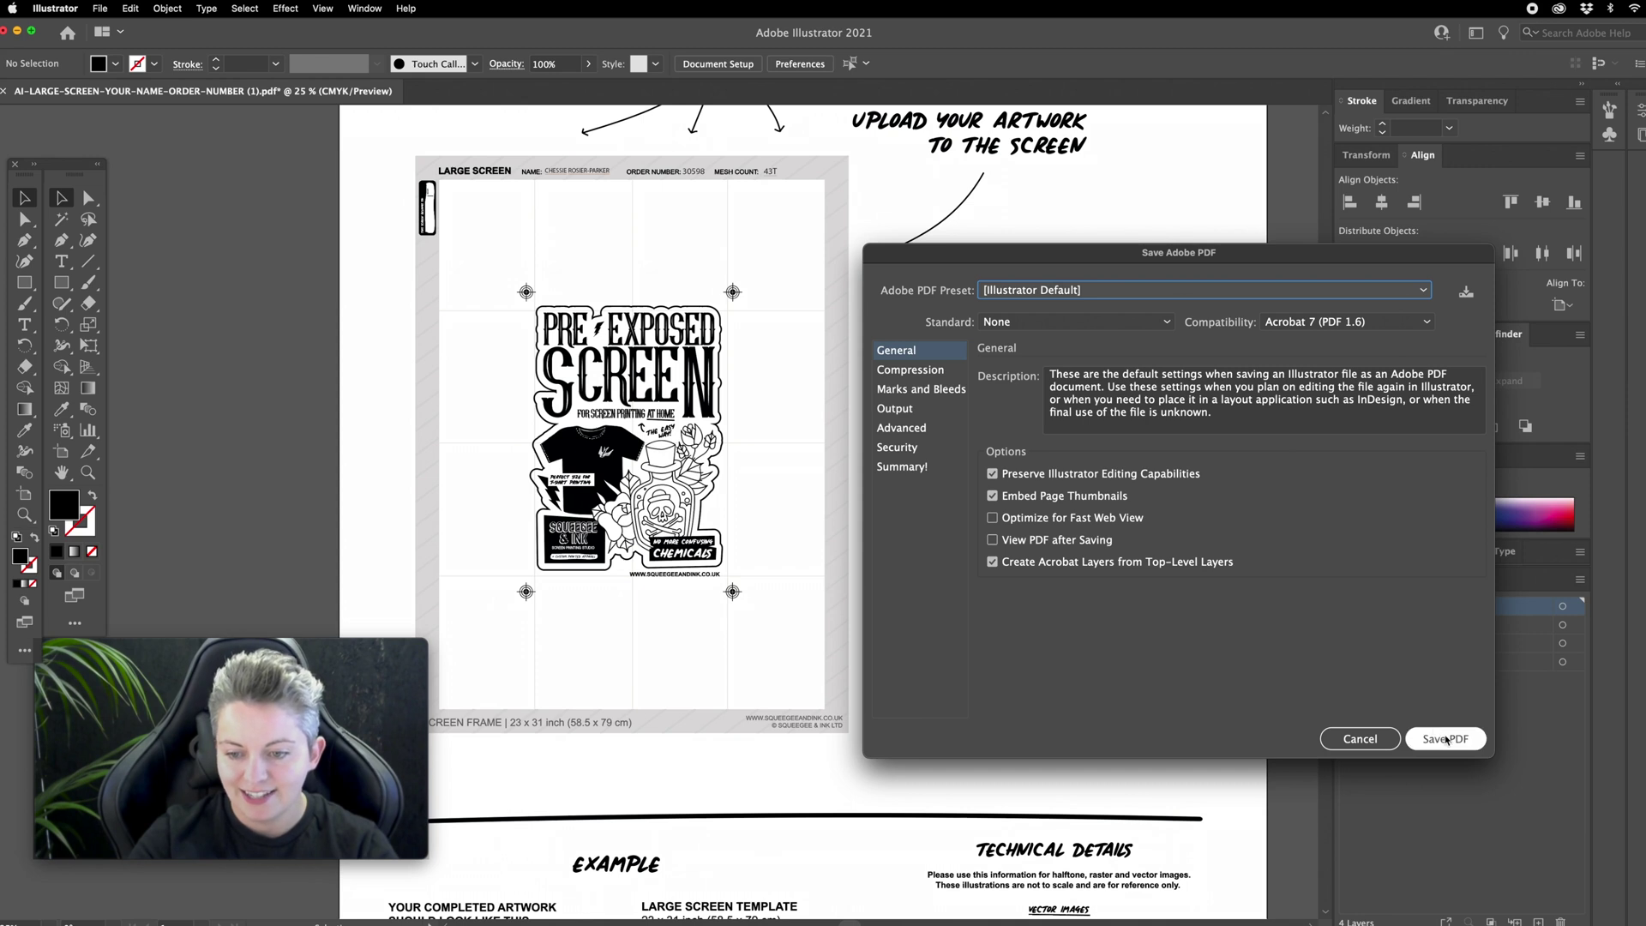
Step: Save the PDF with the [Illustrator Default] preset
left_click(1445, 739)
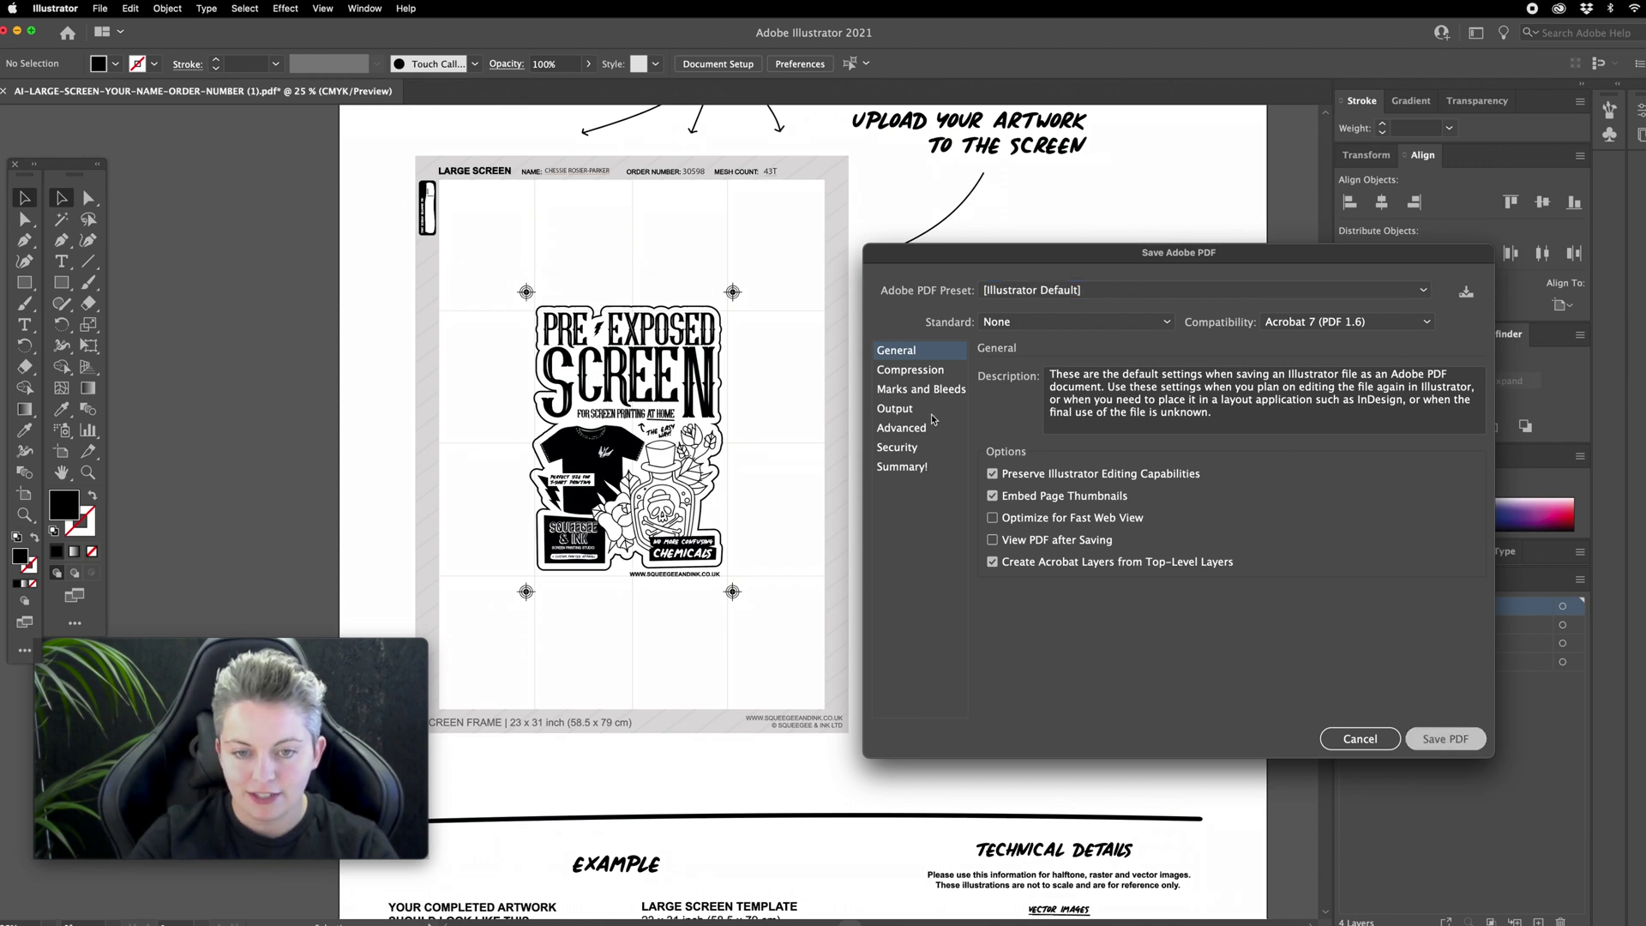
scroll(1029, 600, "down", 1)
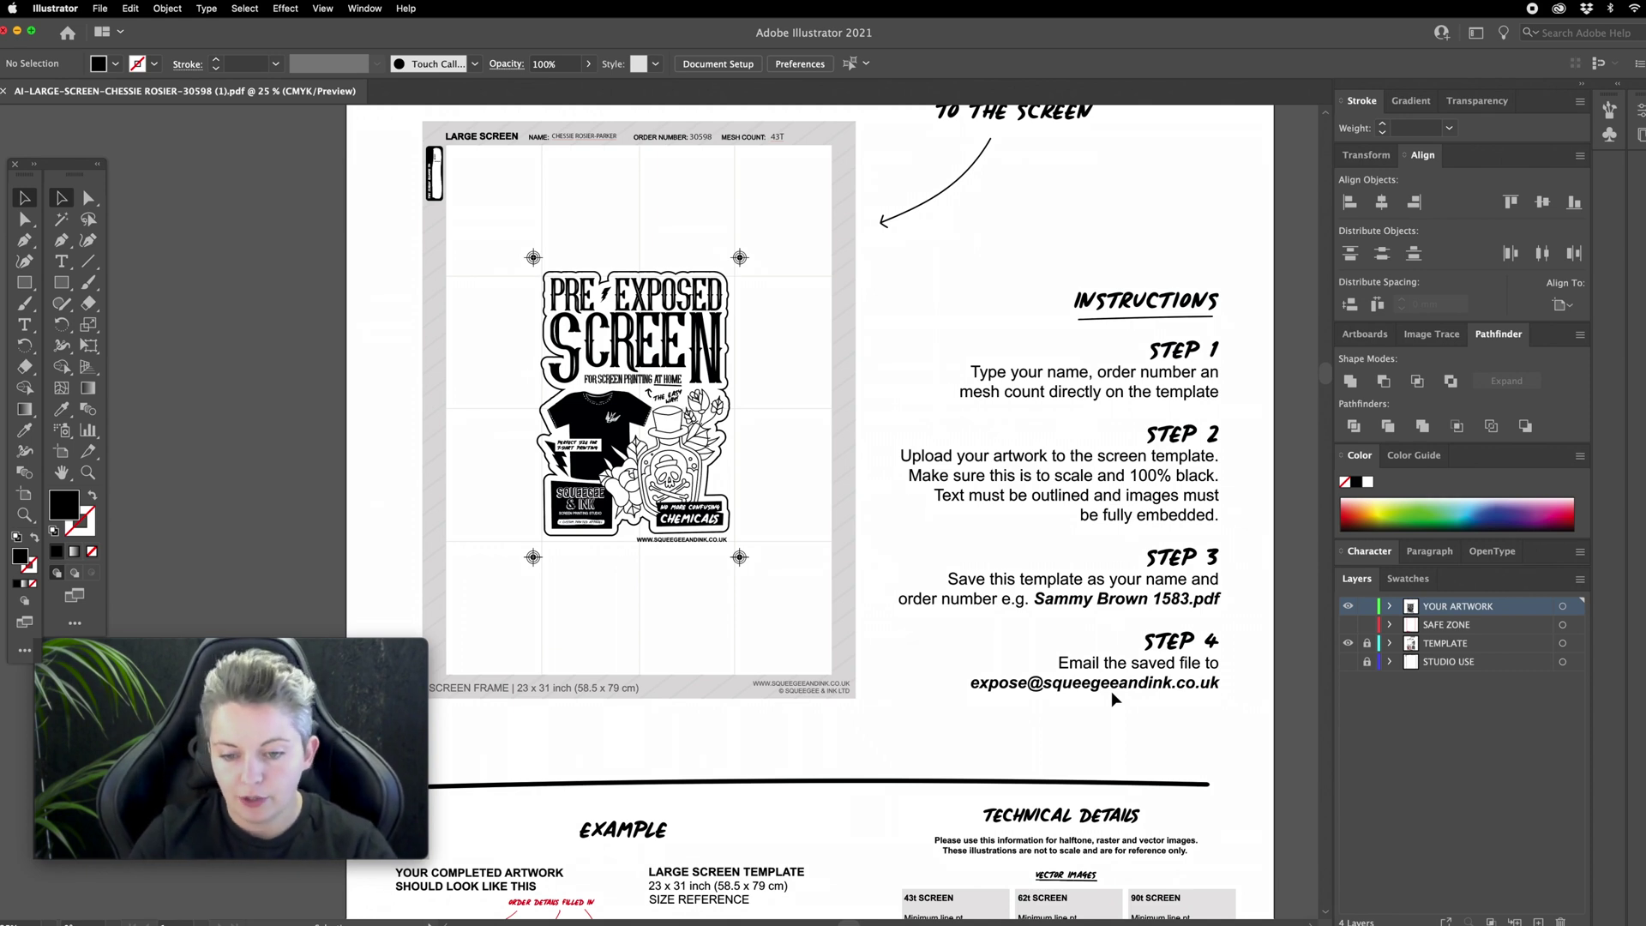
Step: Load the WeTransfer website in a new Chrome tab
key("super+Tab")
key("super+t")
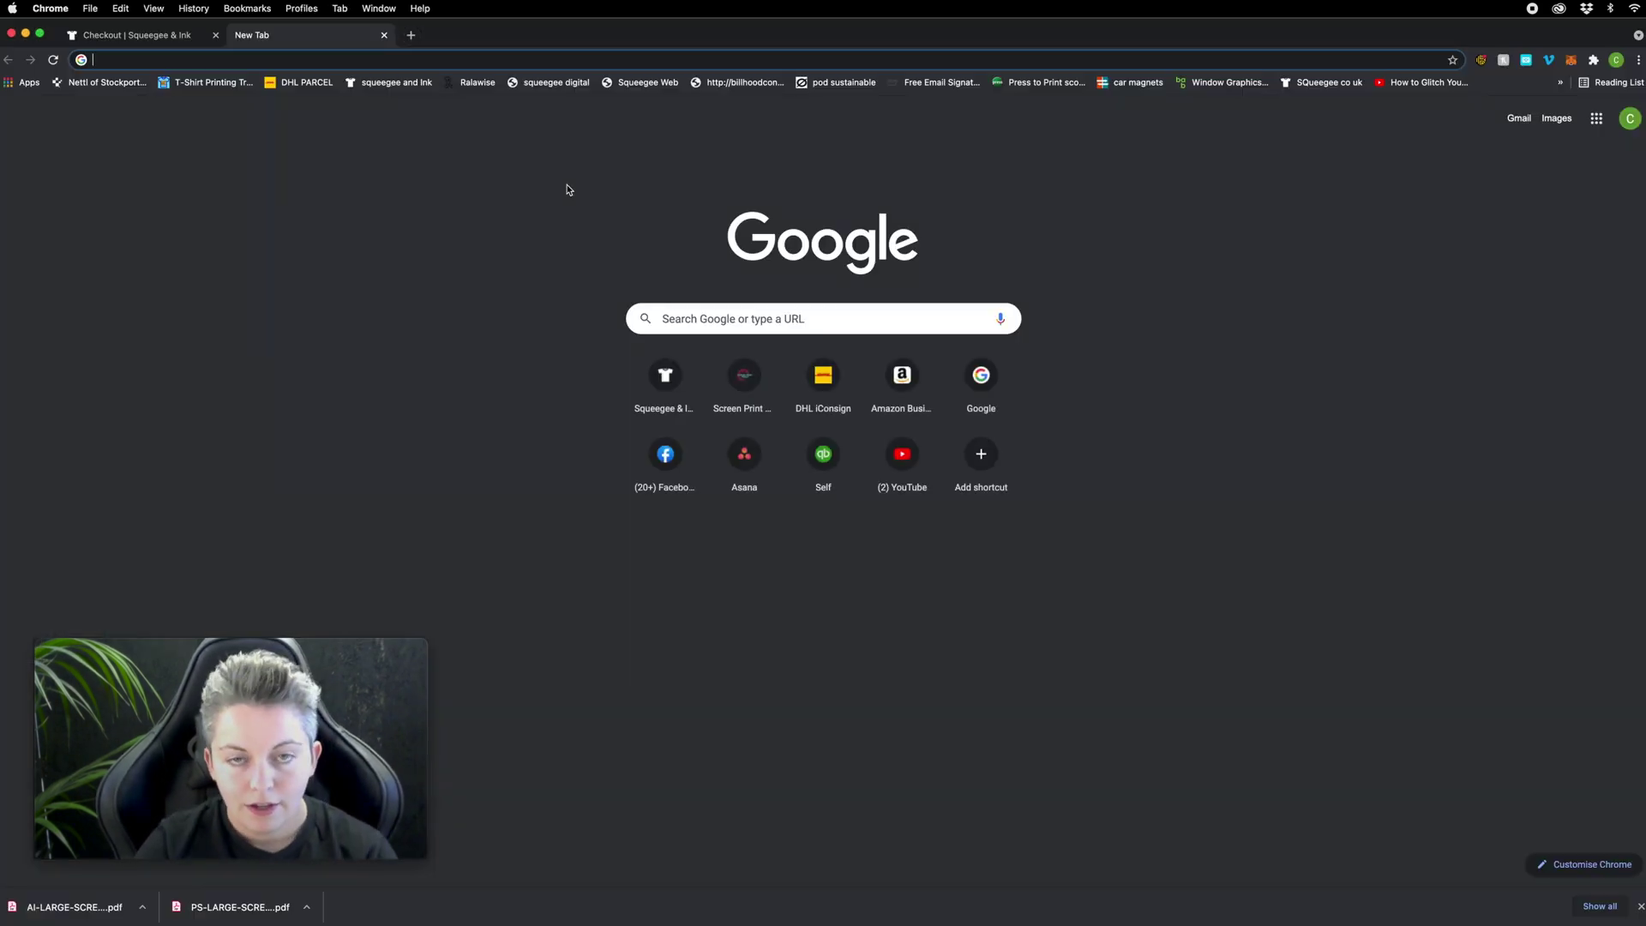
type("wetranfser")
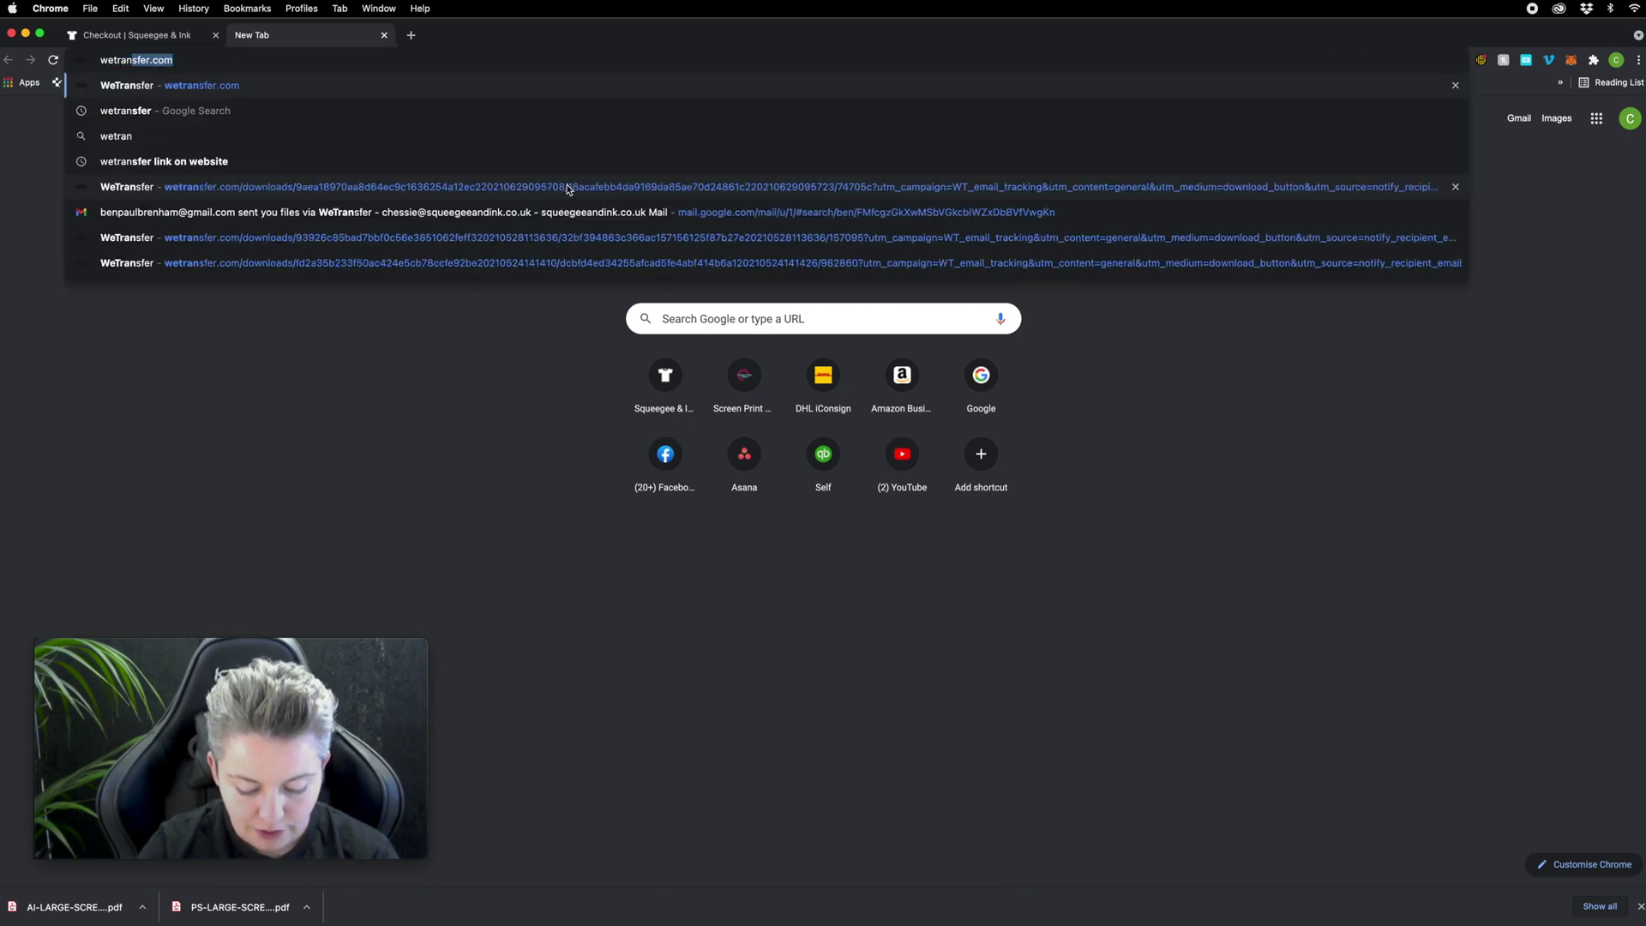
key("Return")
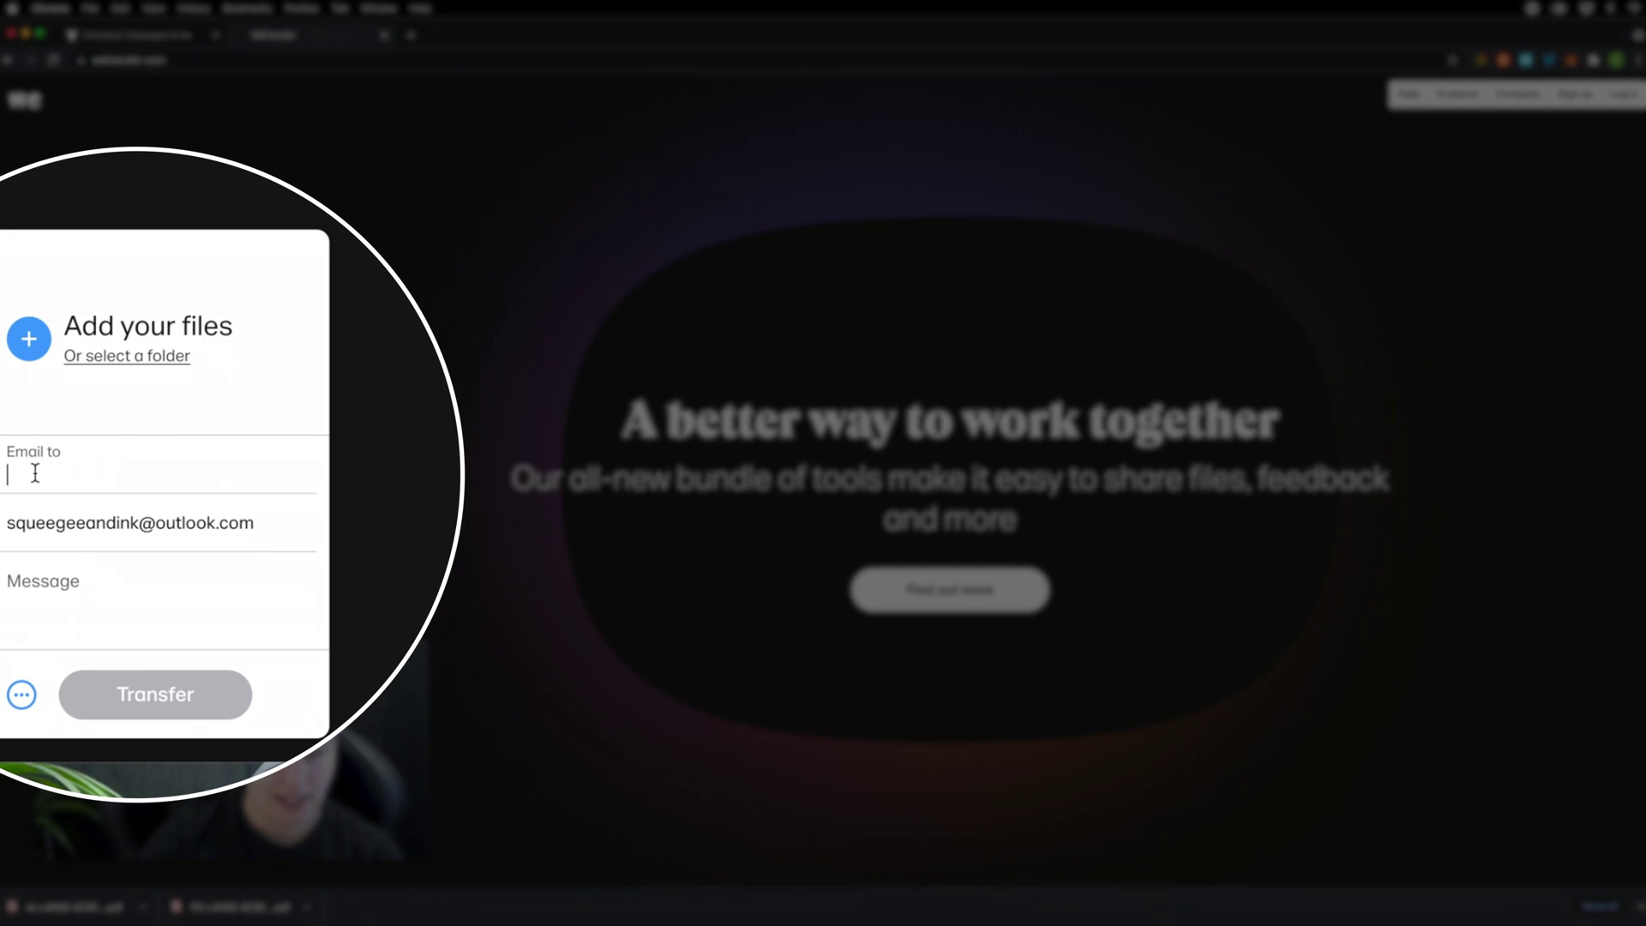
Step: Enter the shop's recipient e-mail address in Email to, accepting the suggestion
left_click(90, 473)
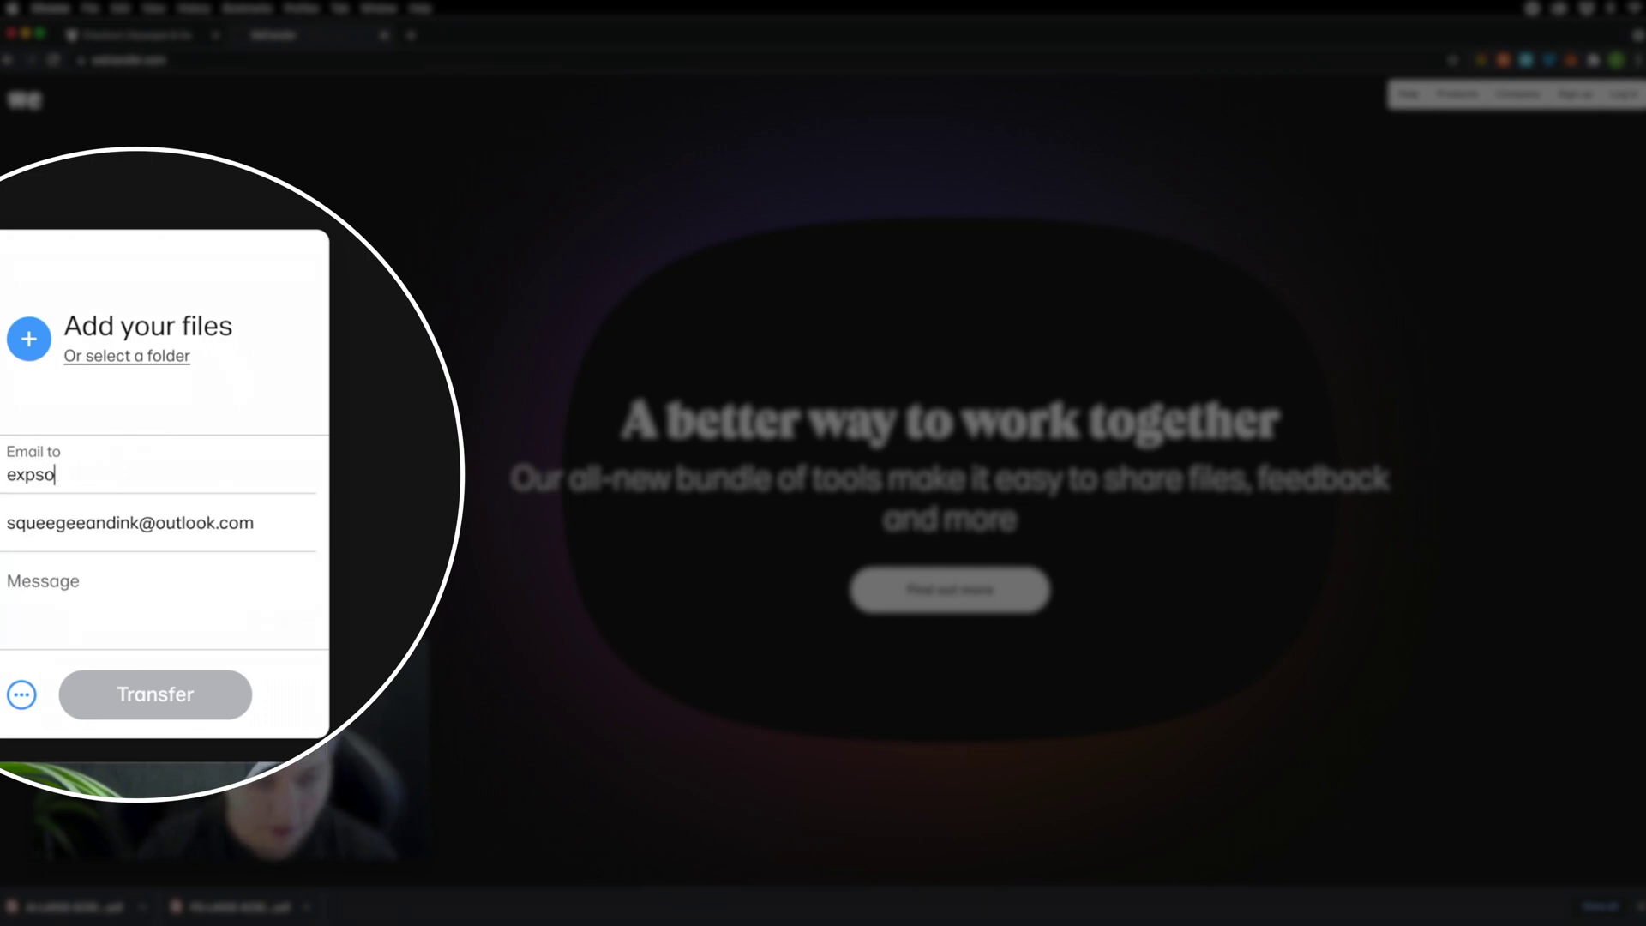
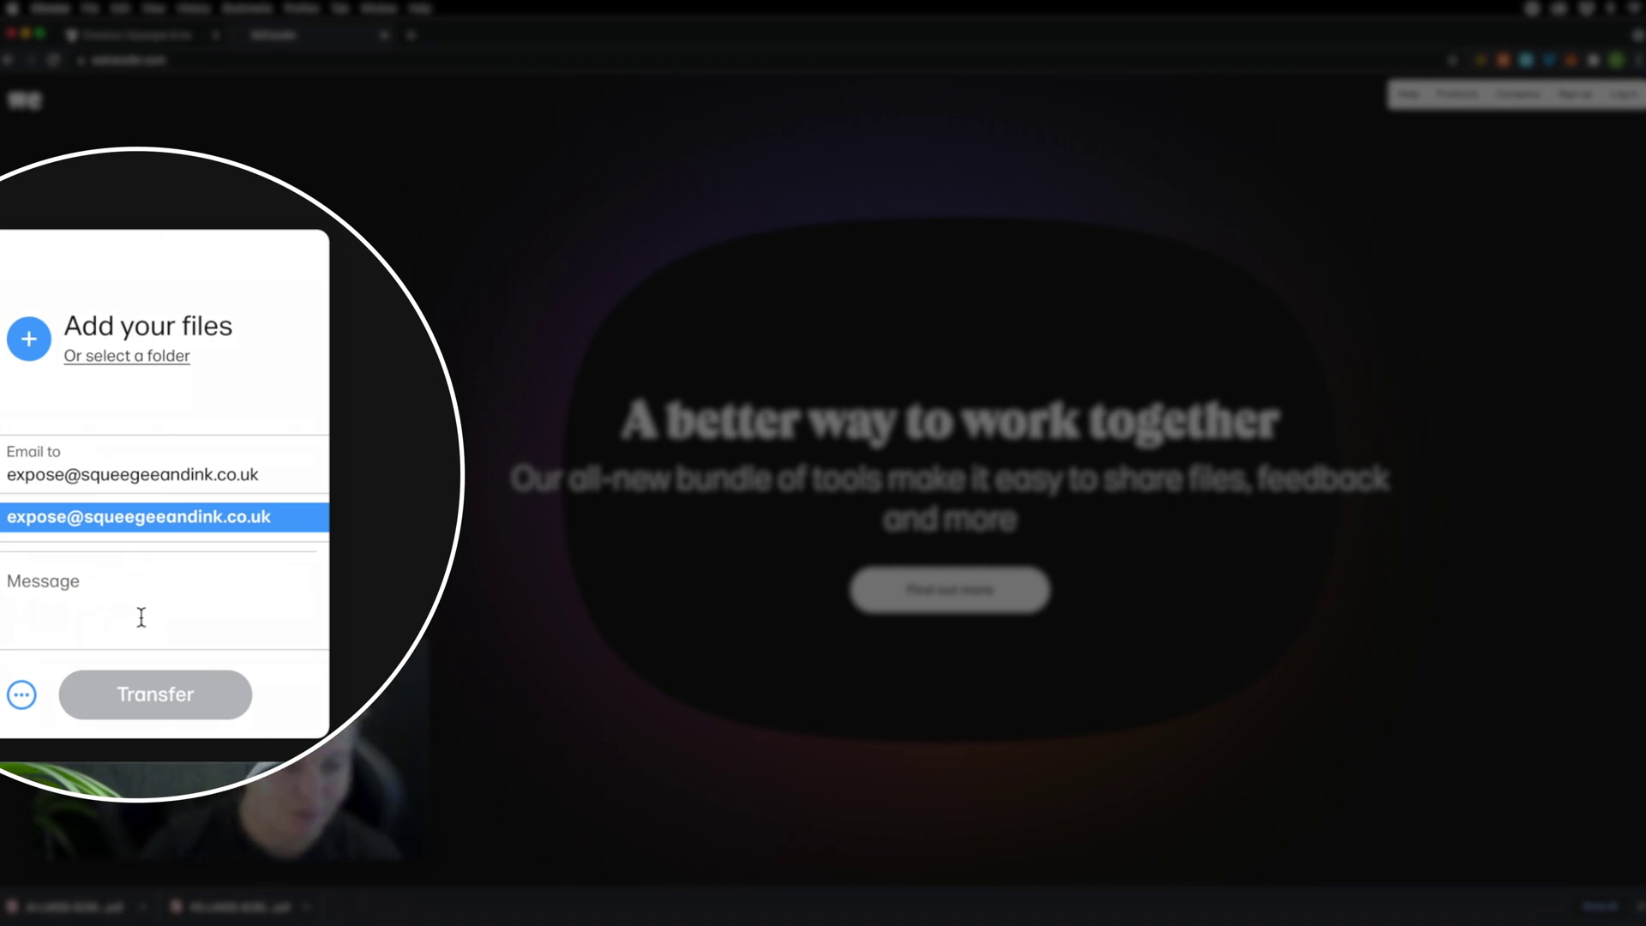
left_click(138, 613)
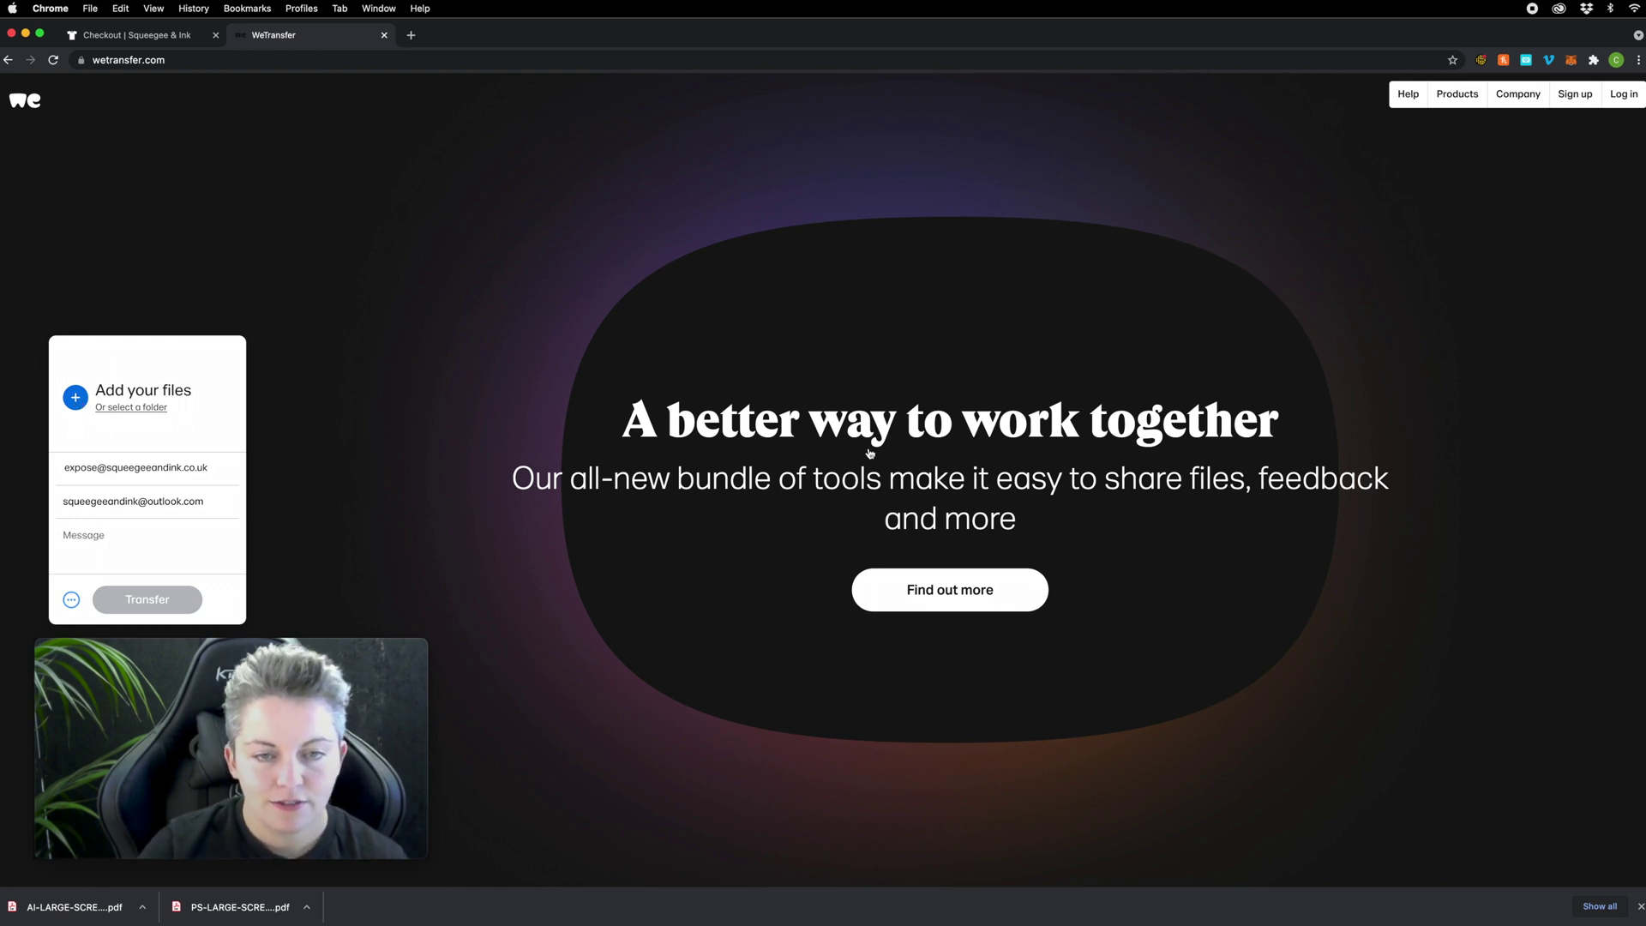
Step: Attach the newly saved template PDF from Downloads to the transfer
left_click(75, 397)
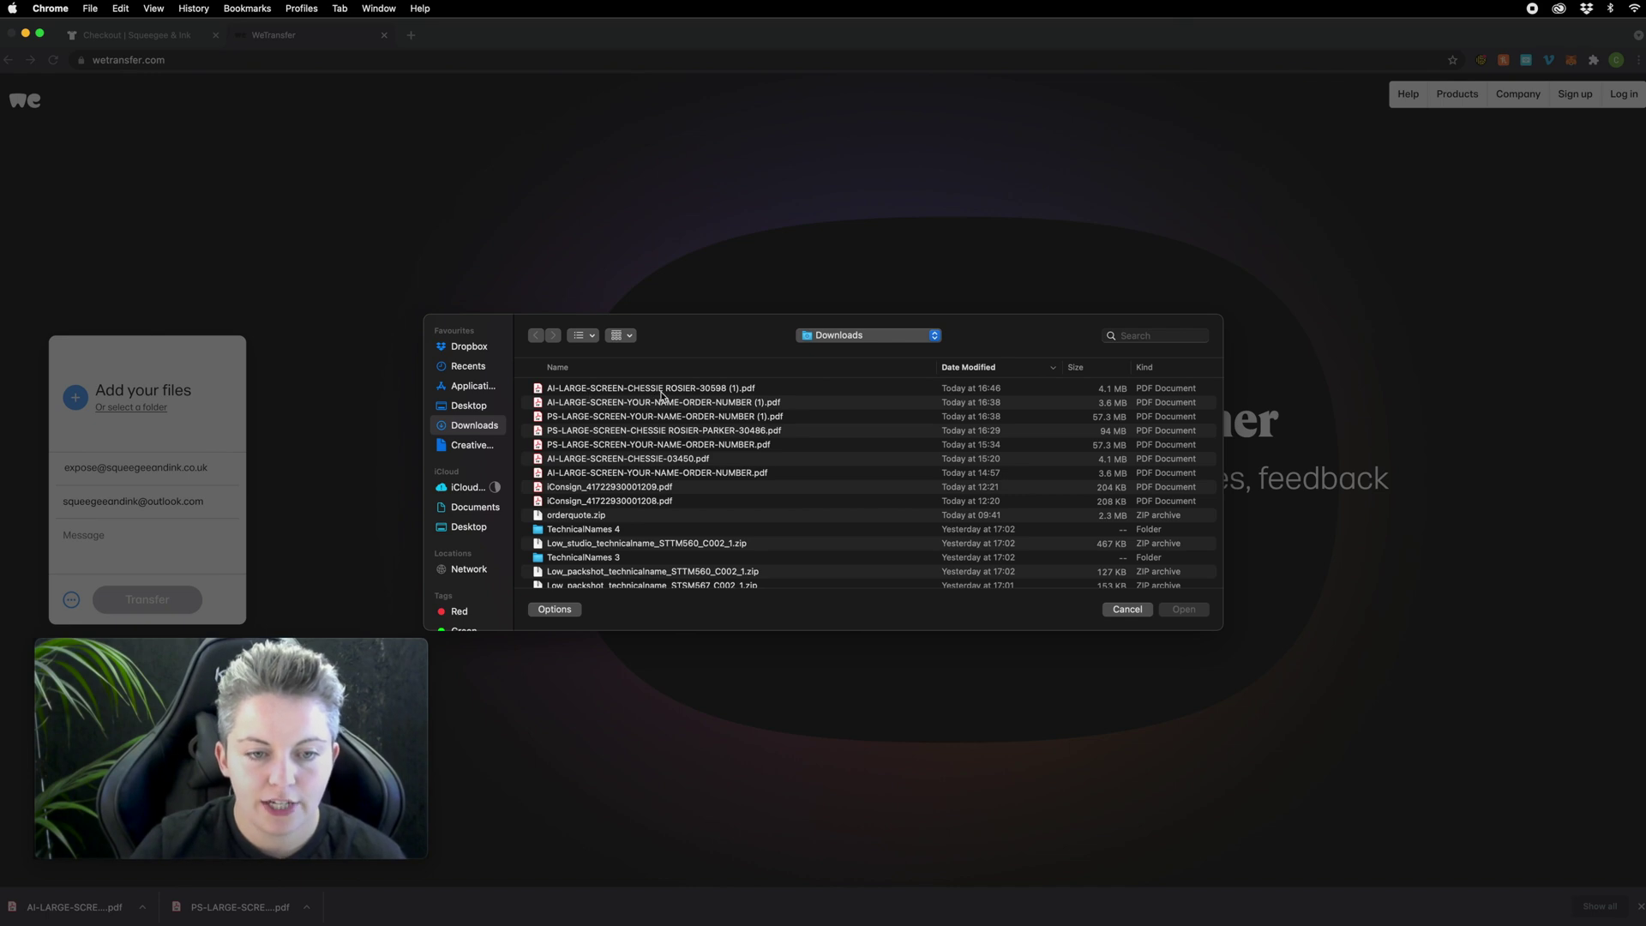
left_click(727, 390)
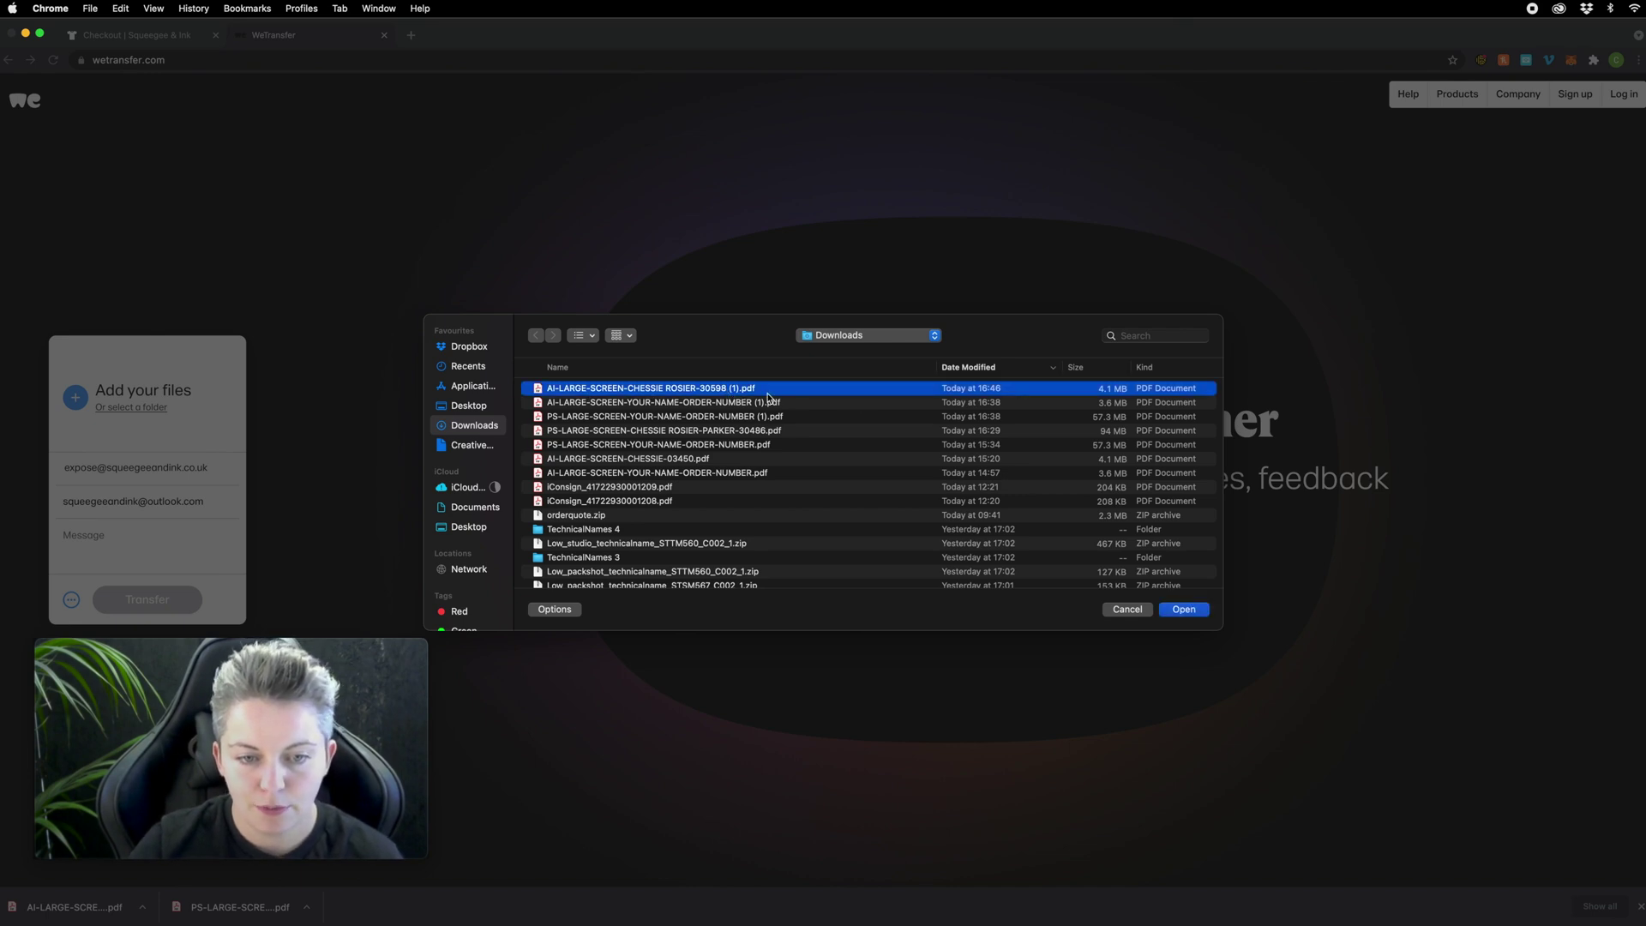
left_click(1184, 609)
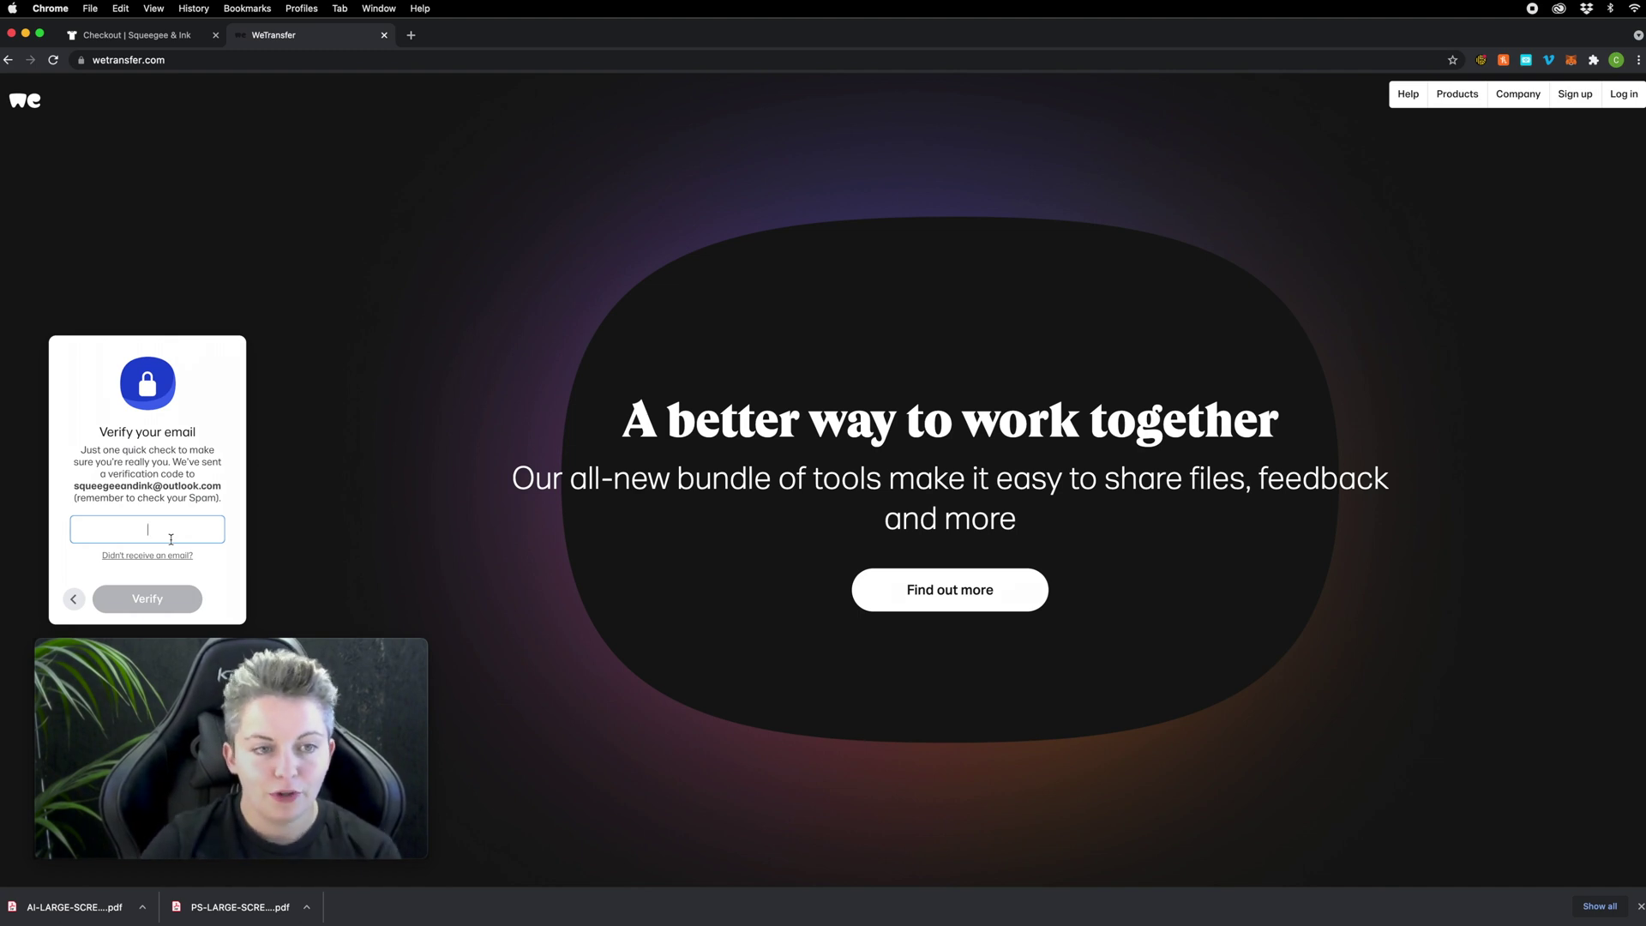
Step: Open Outlook in a new tab and select the code in WeTransfer's verification e-mail
left_click(411, 35)
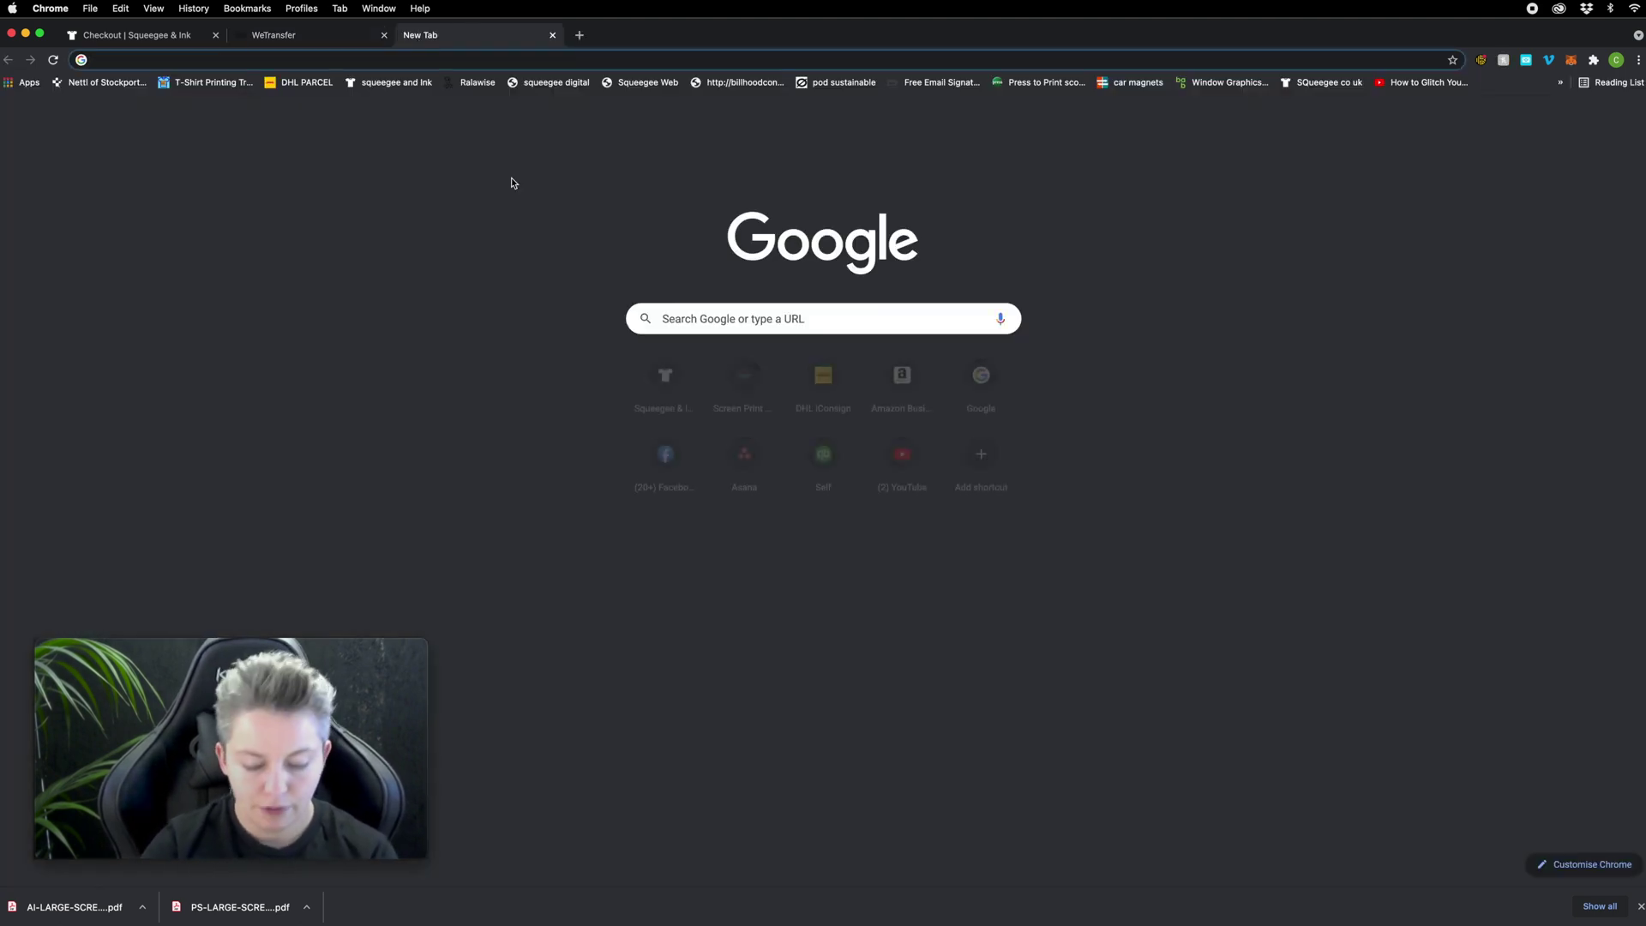
type("outlook")
key("Return")
left_click(411, 209)
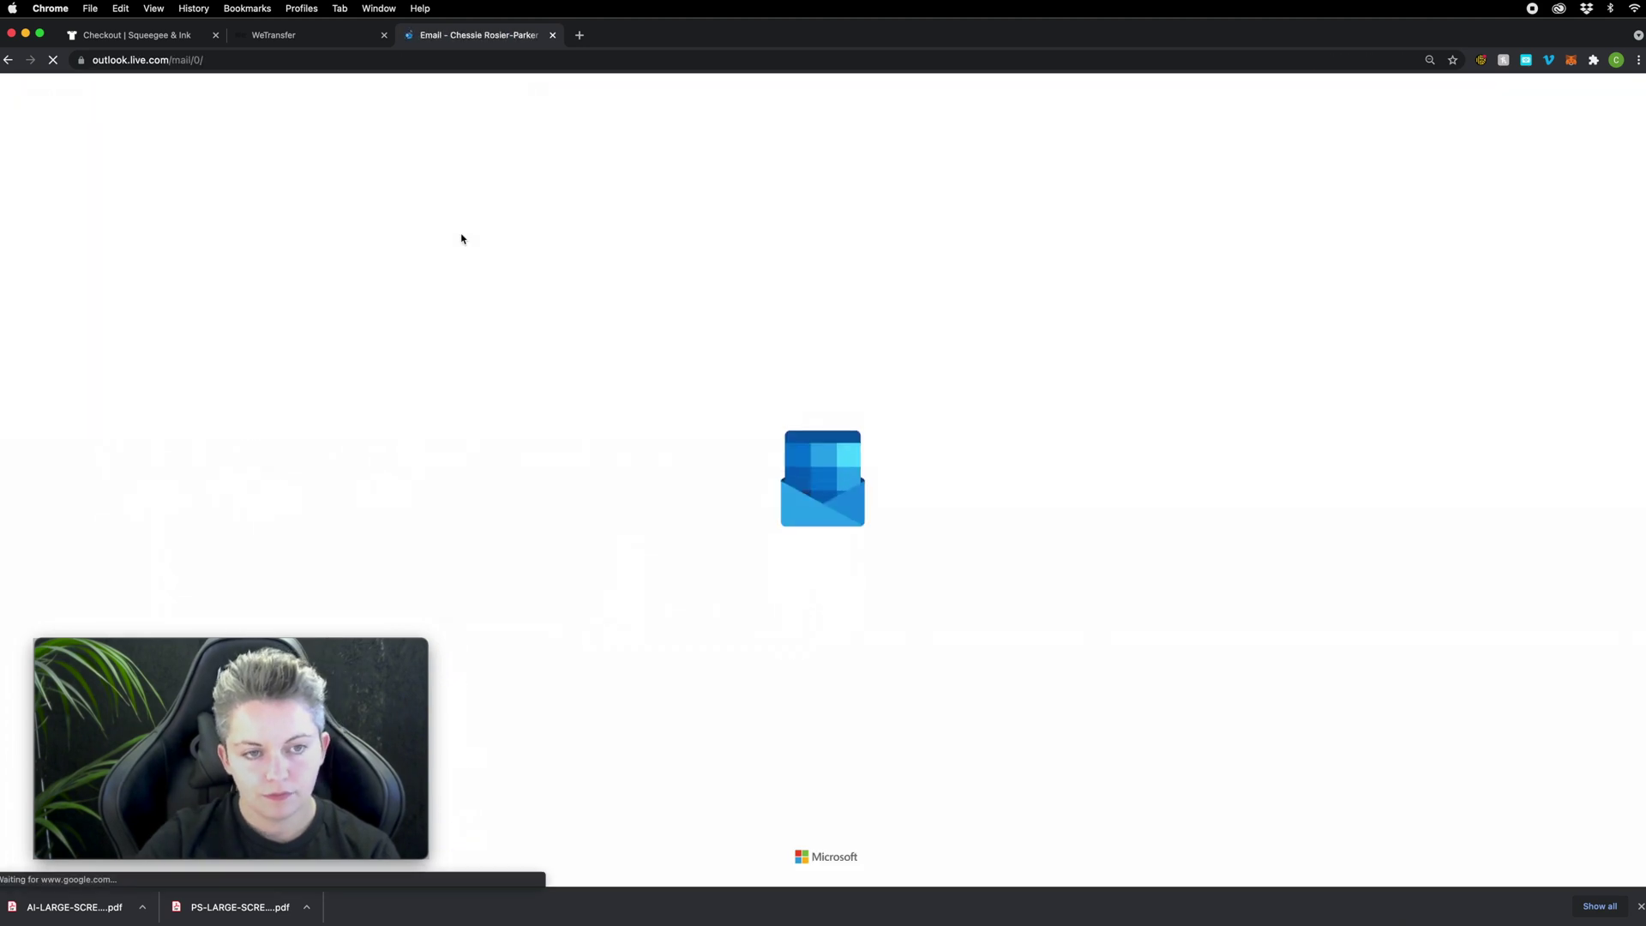
left_click(480, 249)
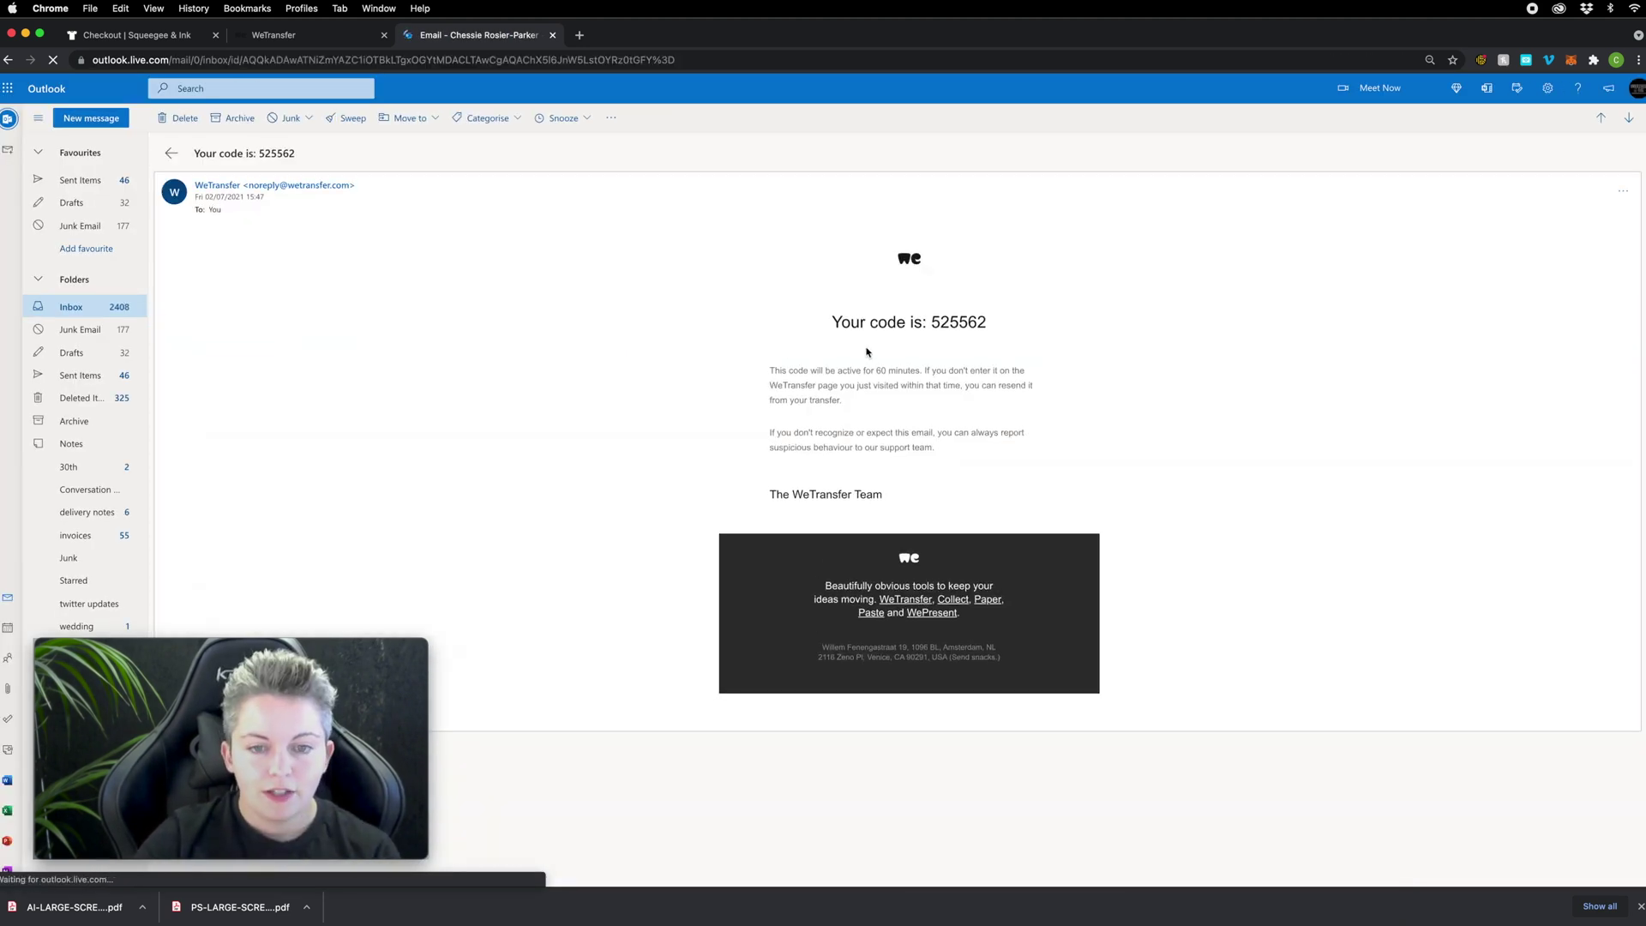
left_click_drag(932, 321, 1014, 326)
key("super+c")
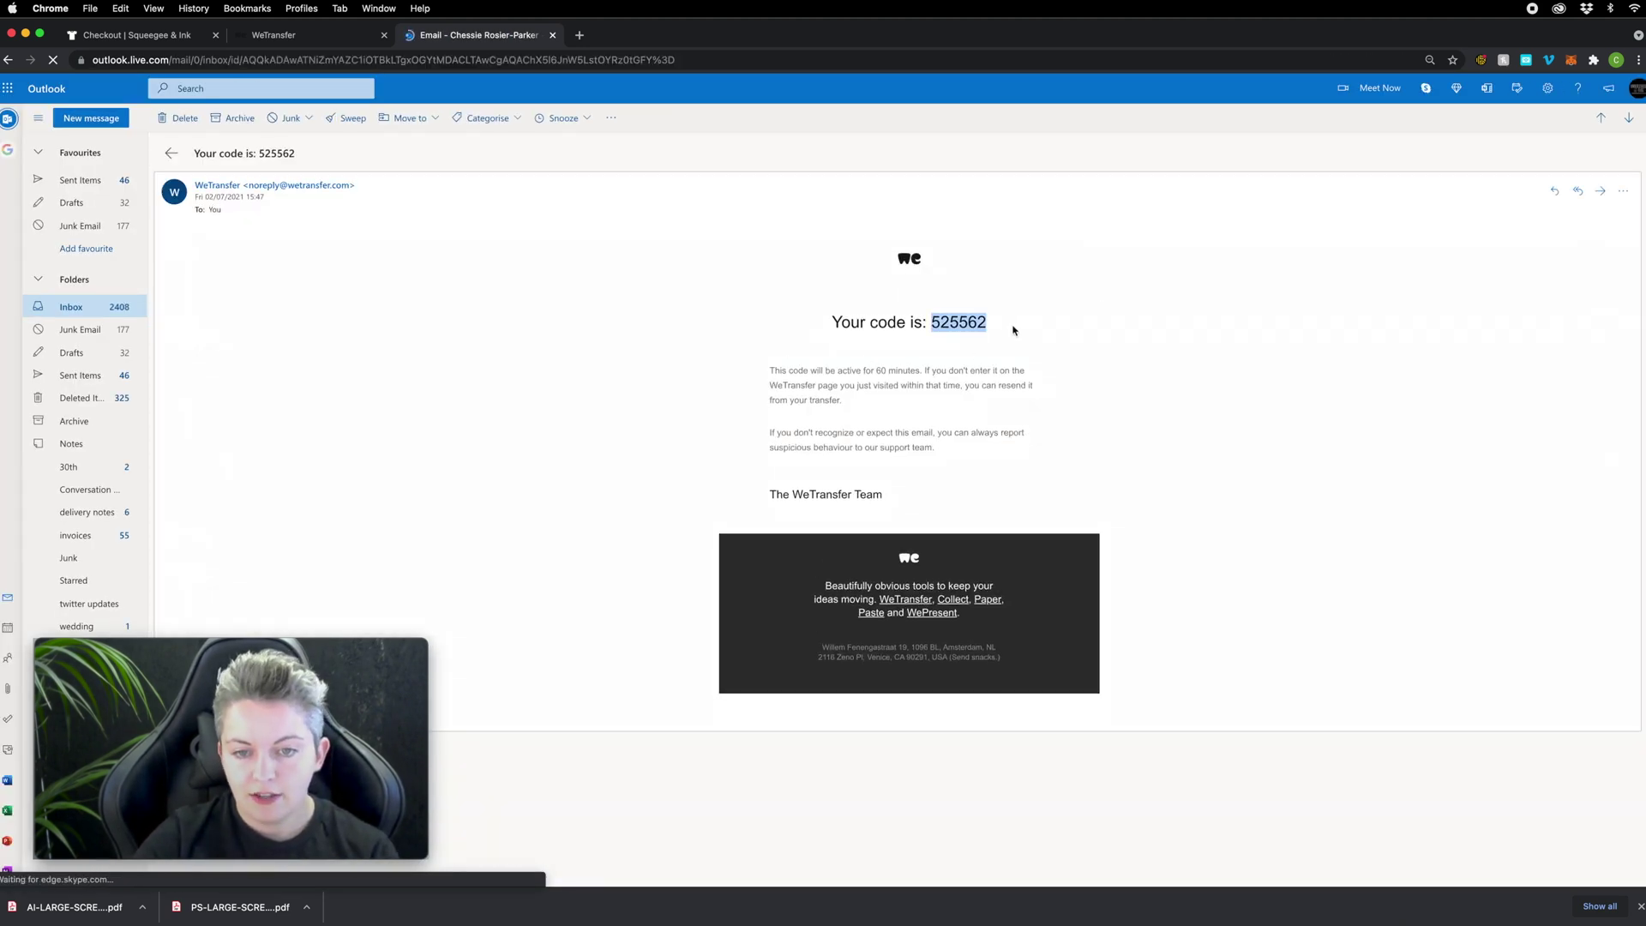
left_click(271, 38)
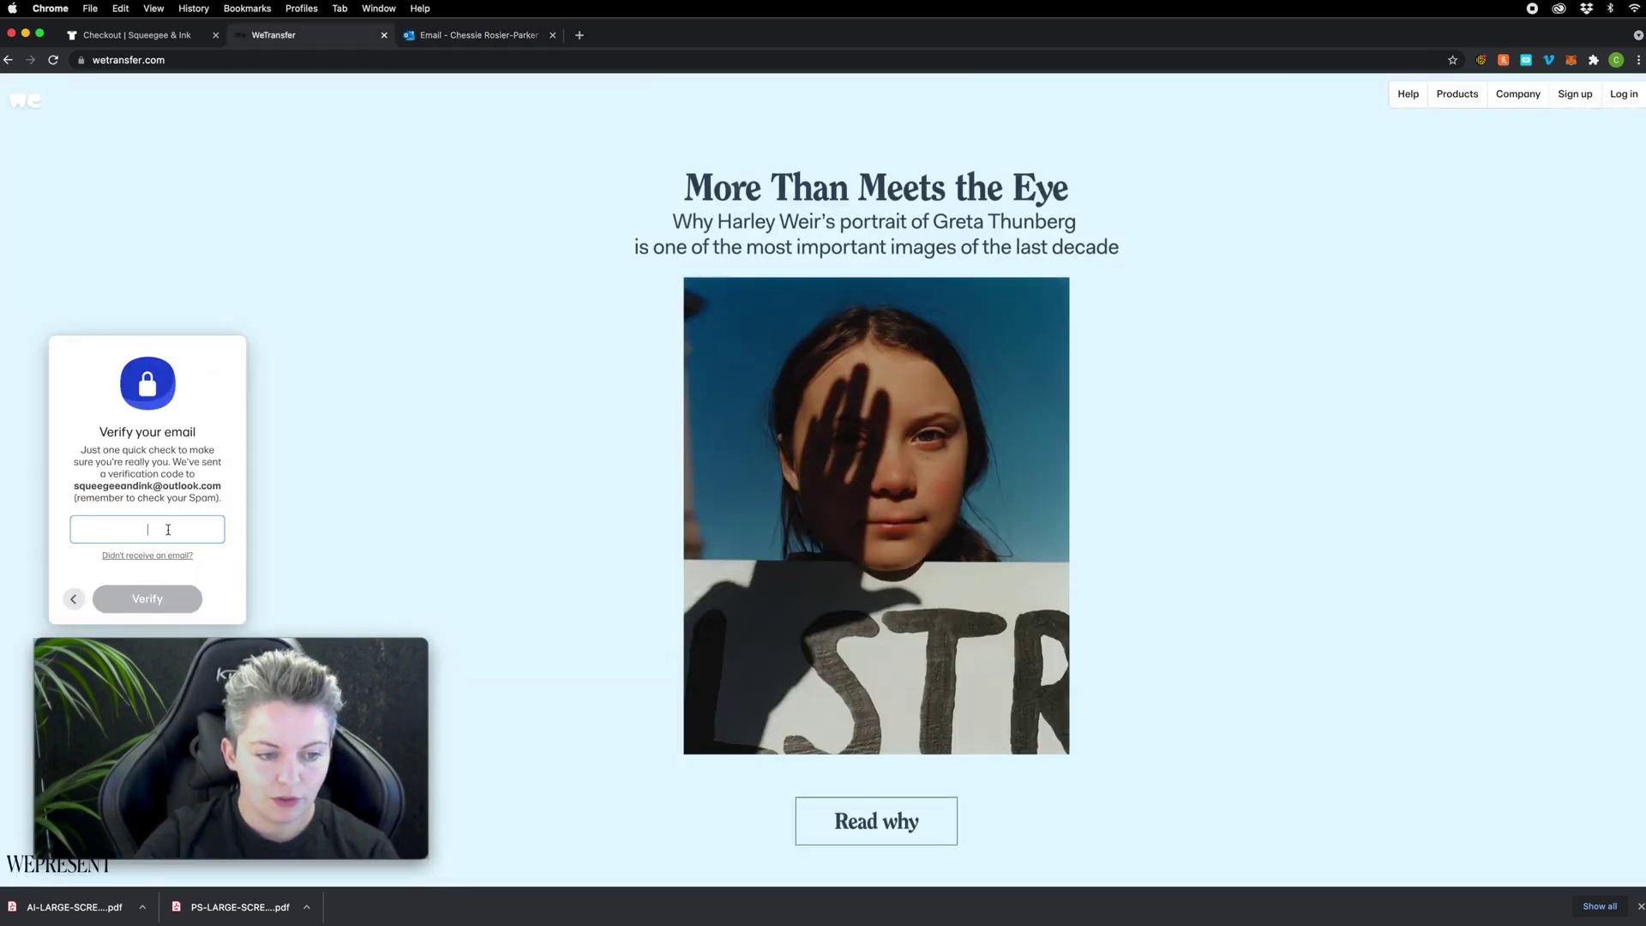
Step: Paste the copied verification code into the Verify your email field
key("super+v")
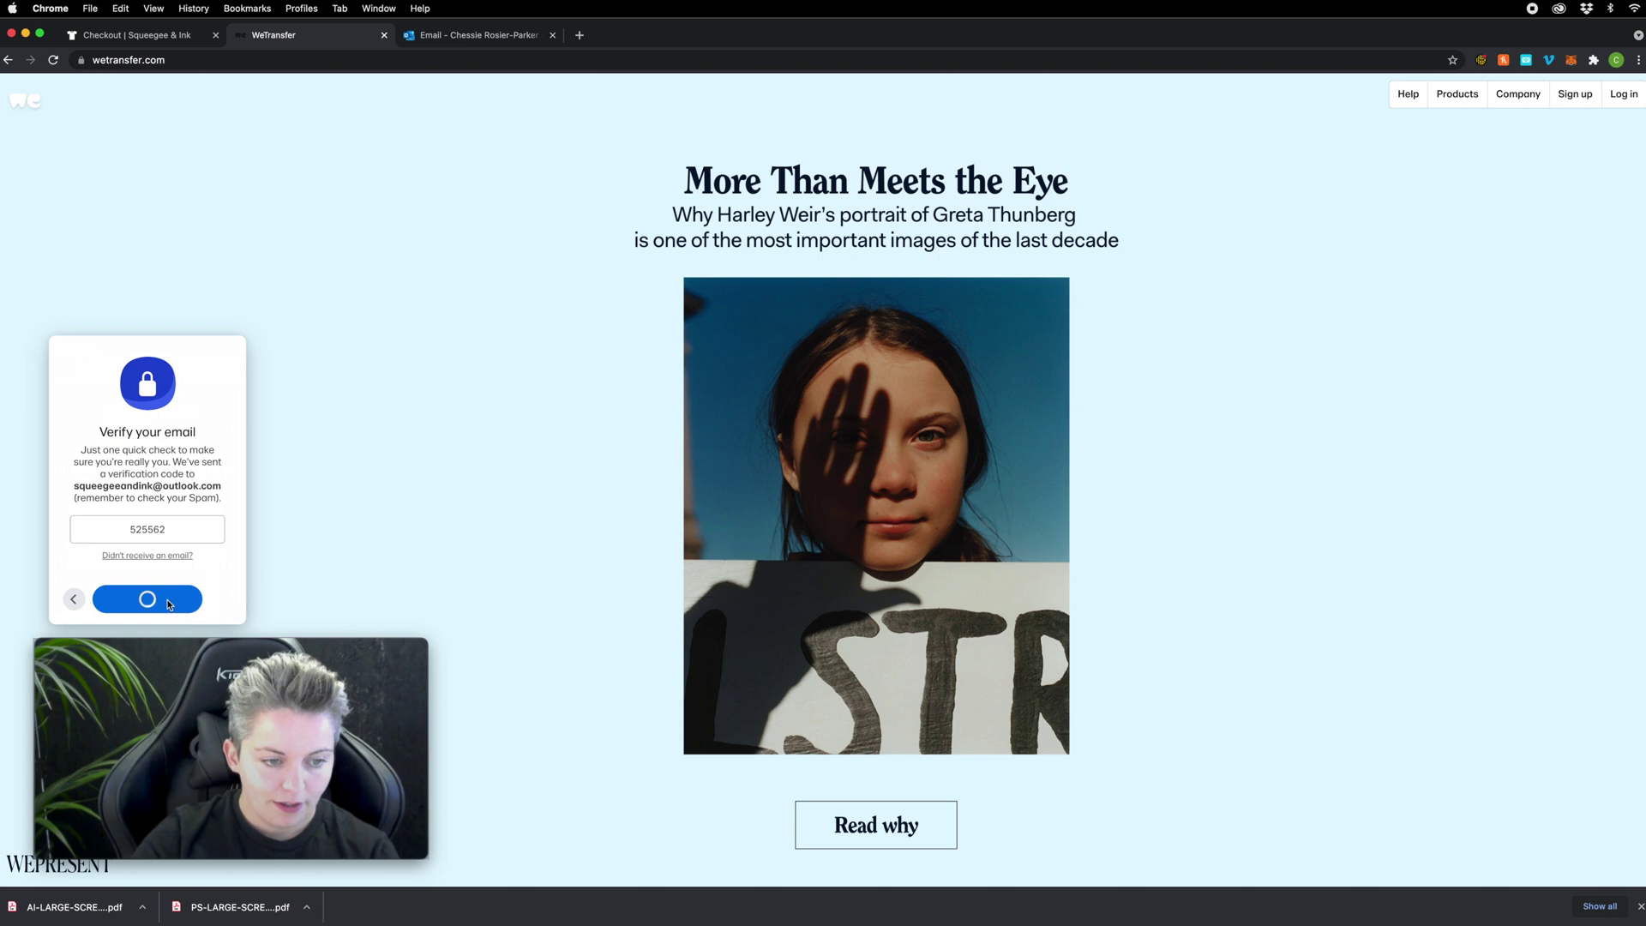